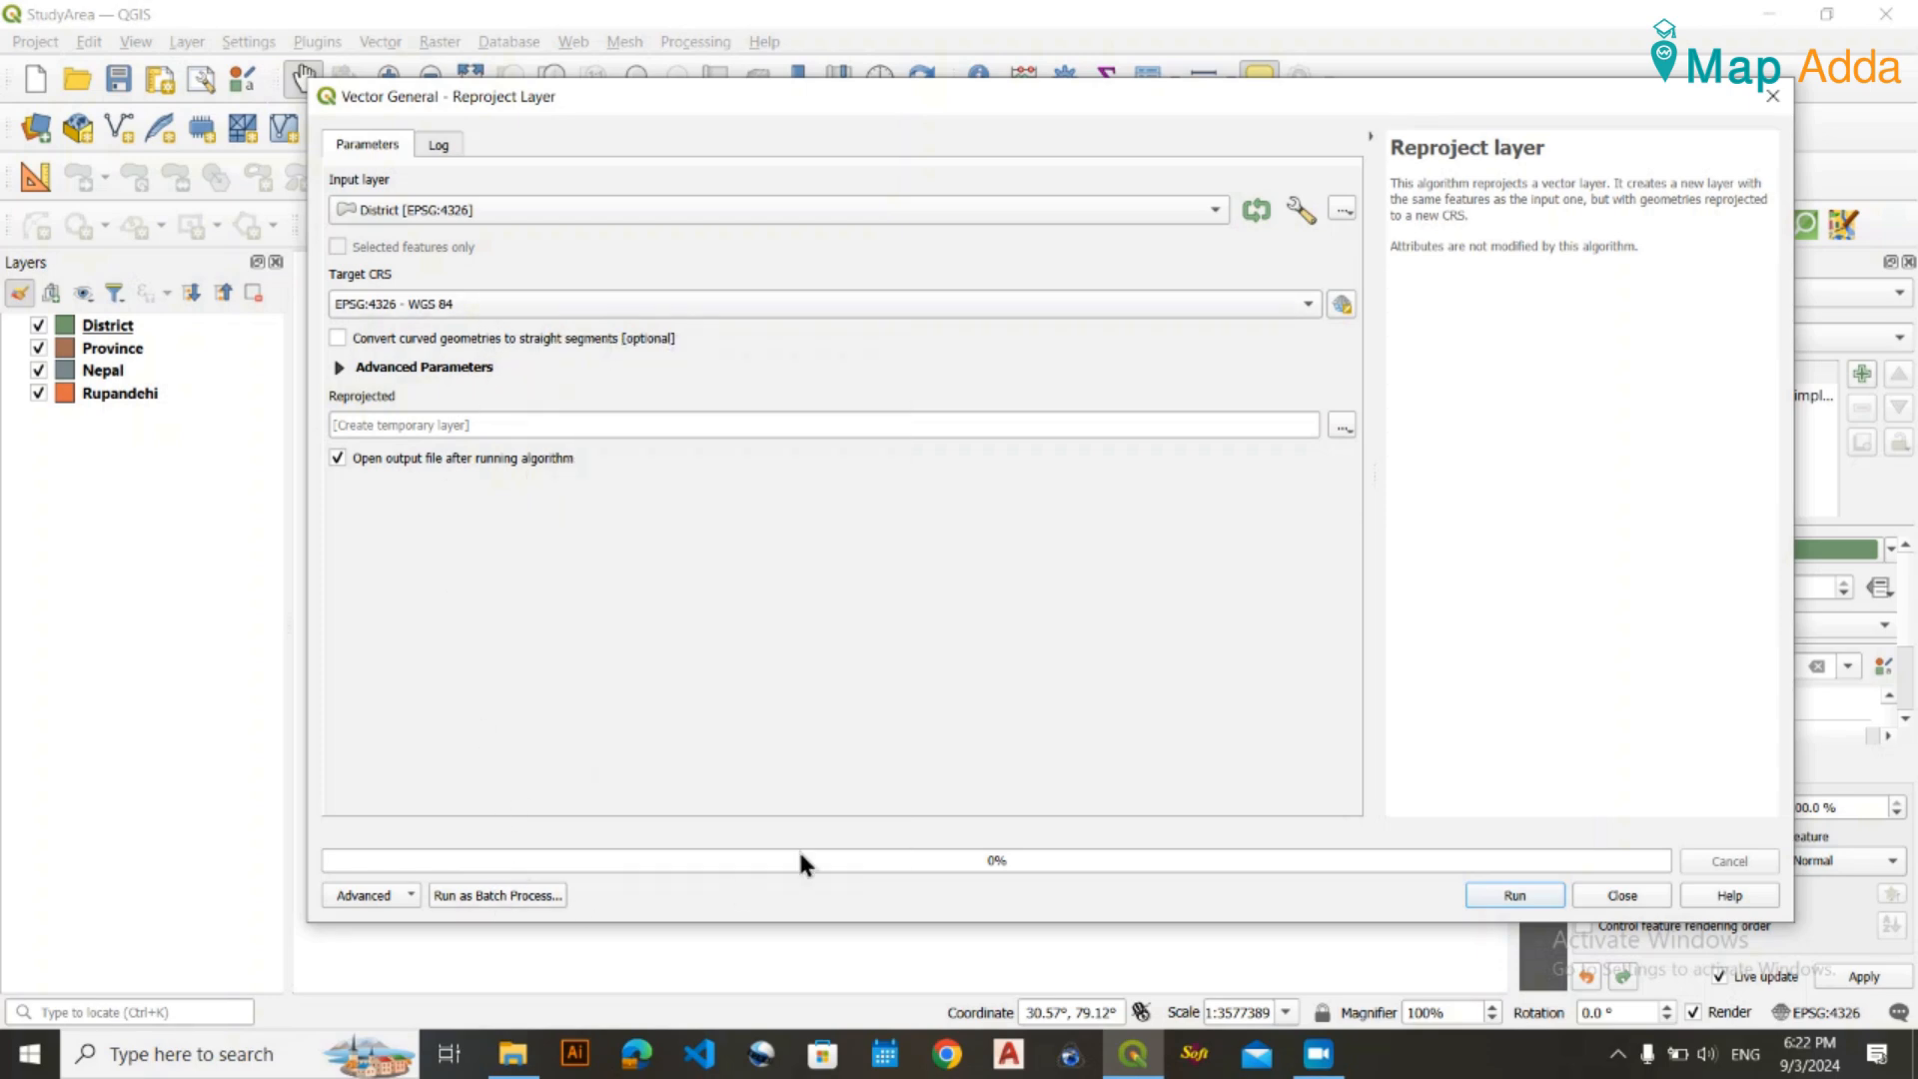
# Reopen the Reproject Layer tool from the vector data management tools and switch it to batch processing.
pyautogui.click(1772, 95)
pyautogui.click(395, 42)
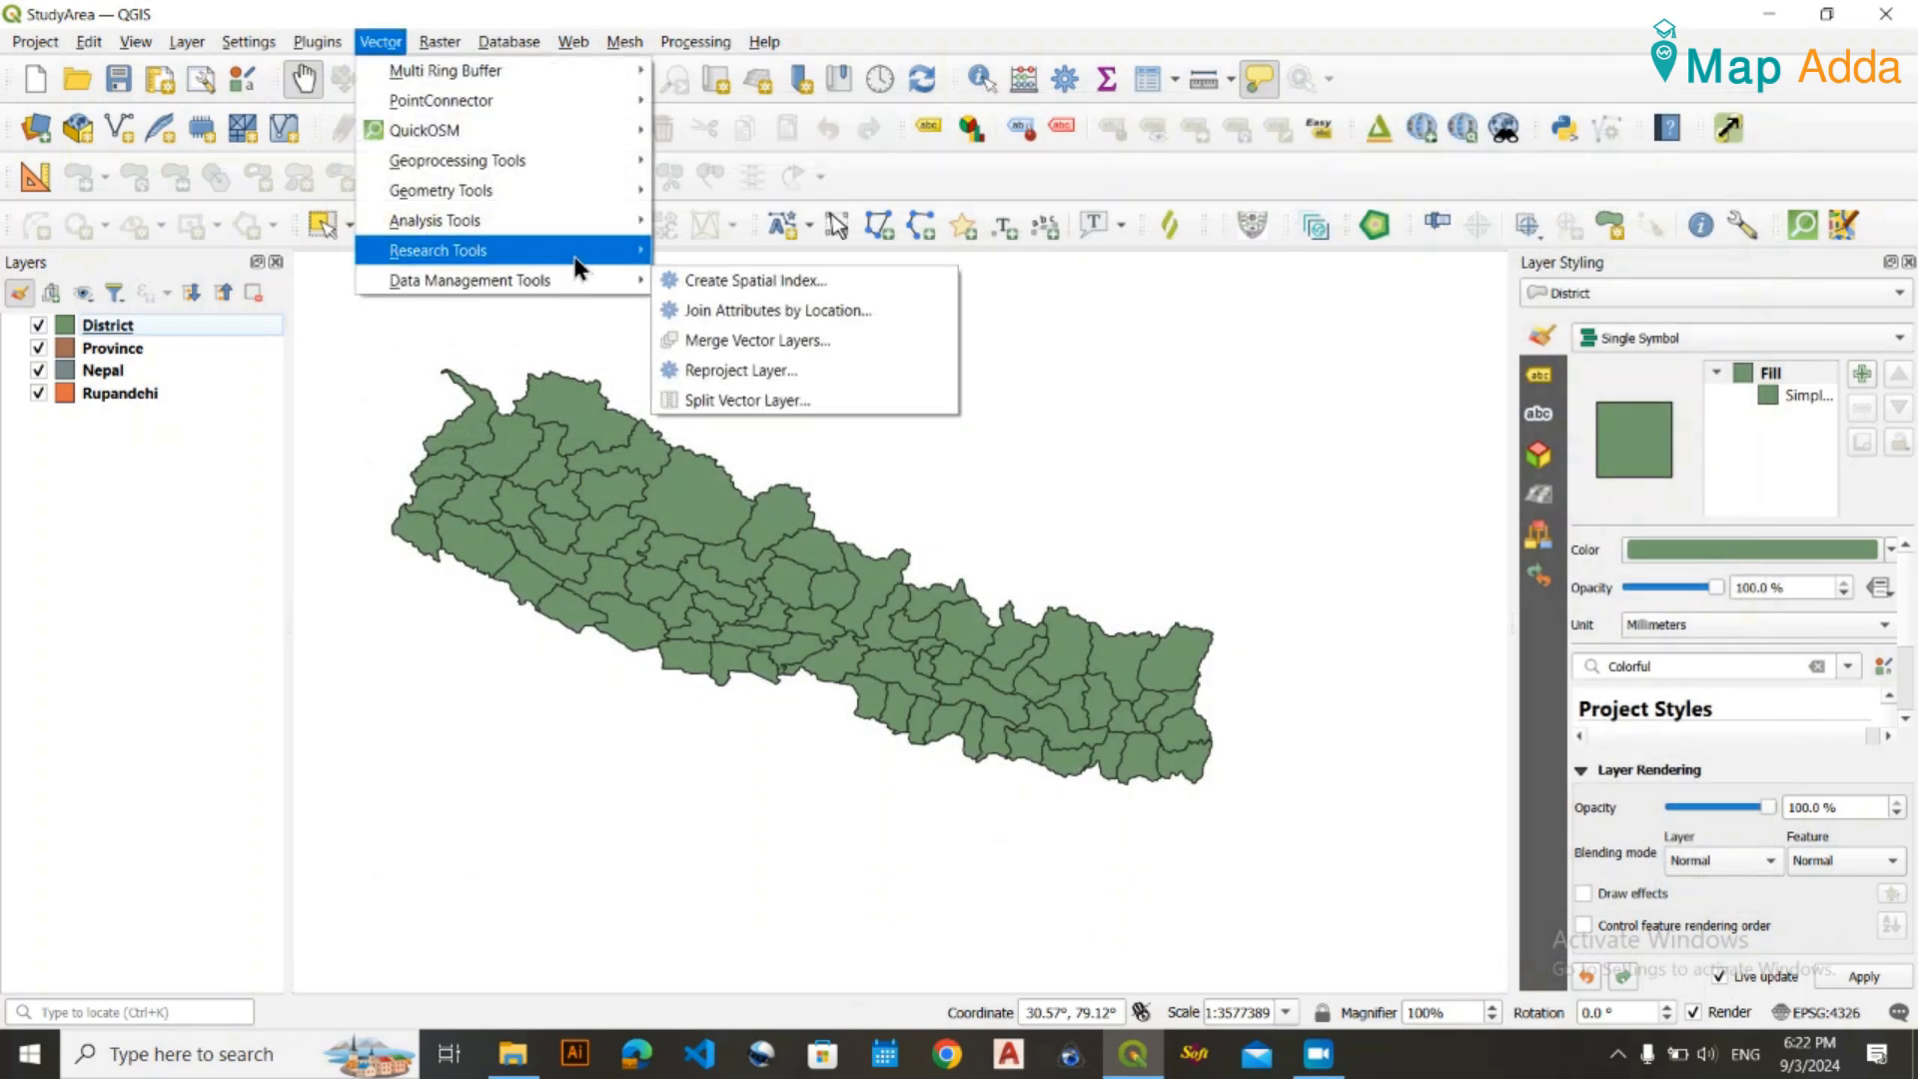
pyautogui.moveTo(589, 297)
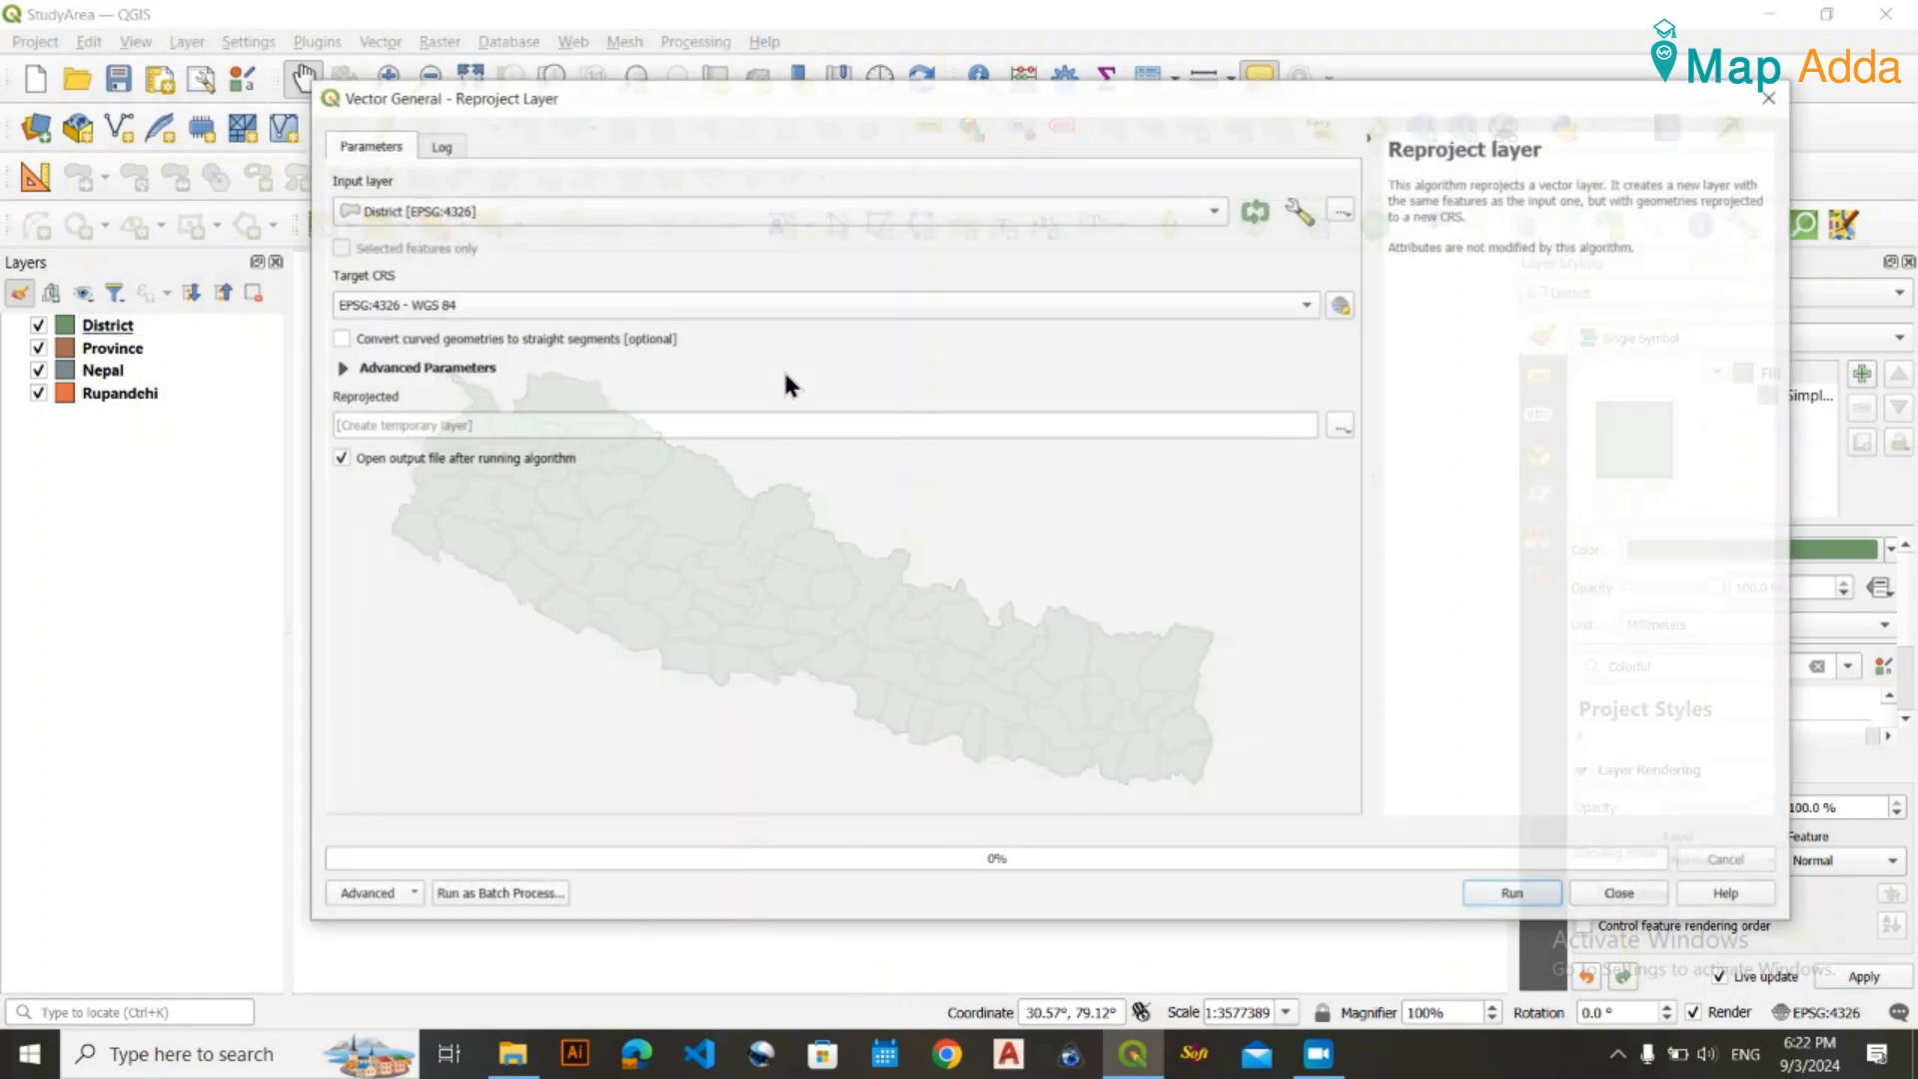
pyautogui.click(782, 368)
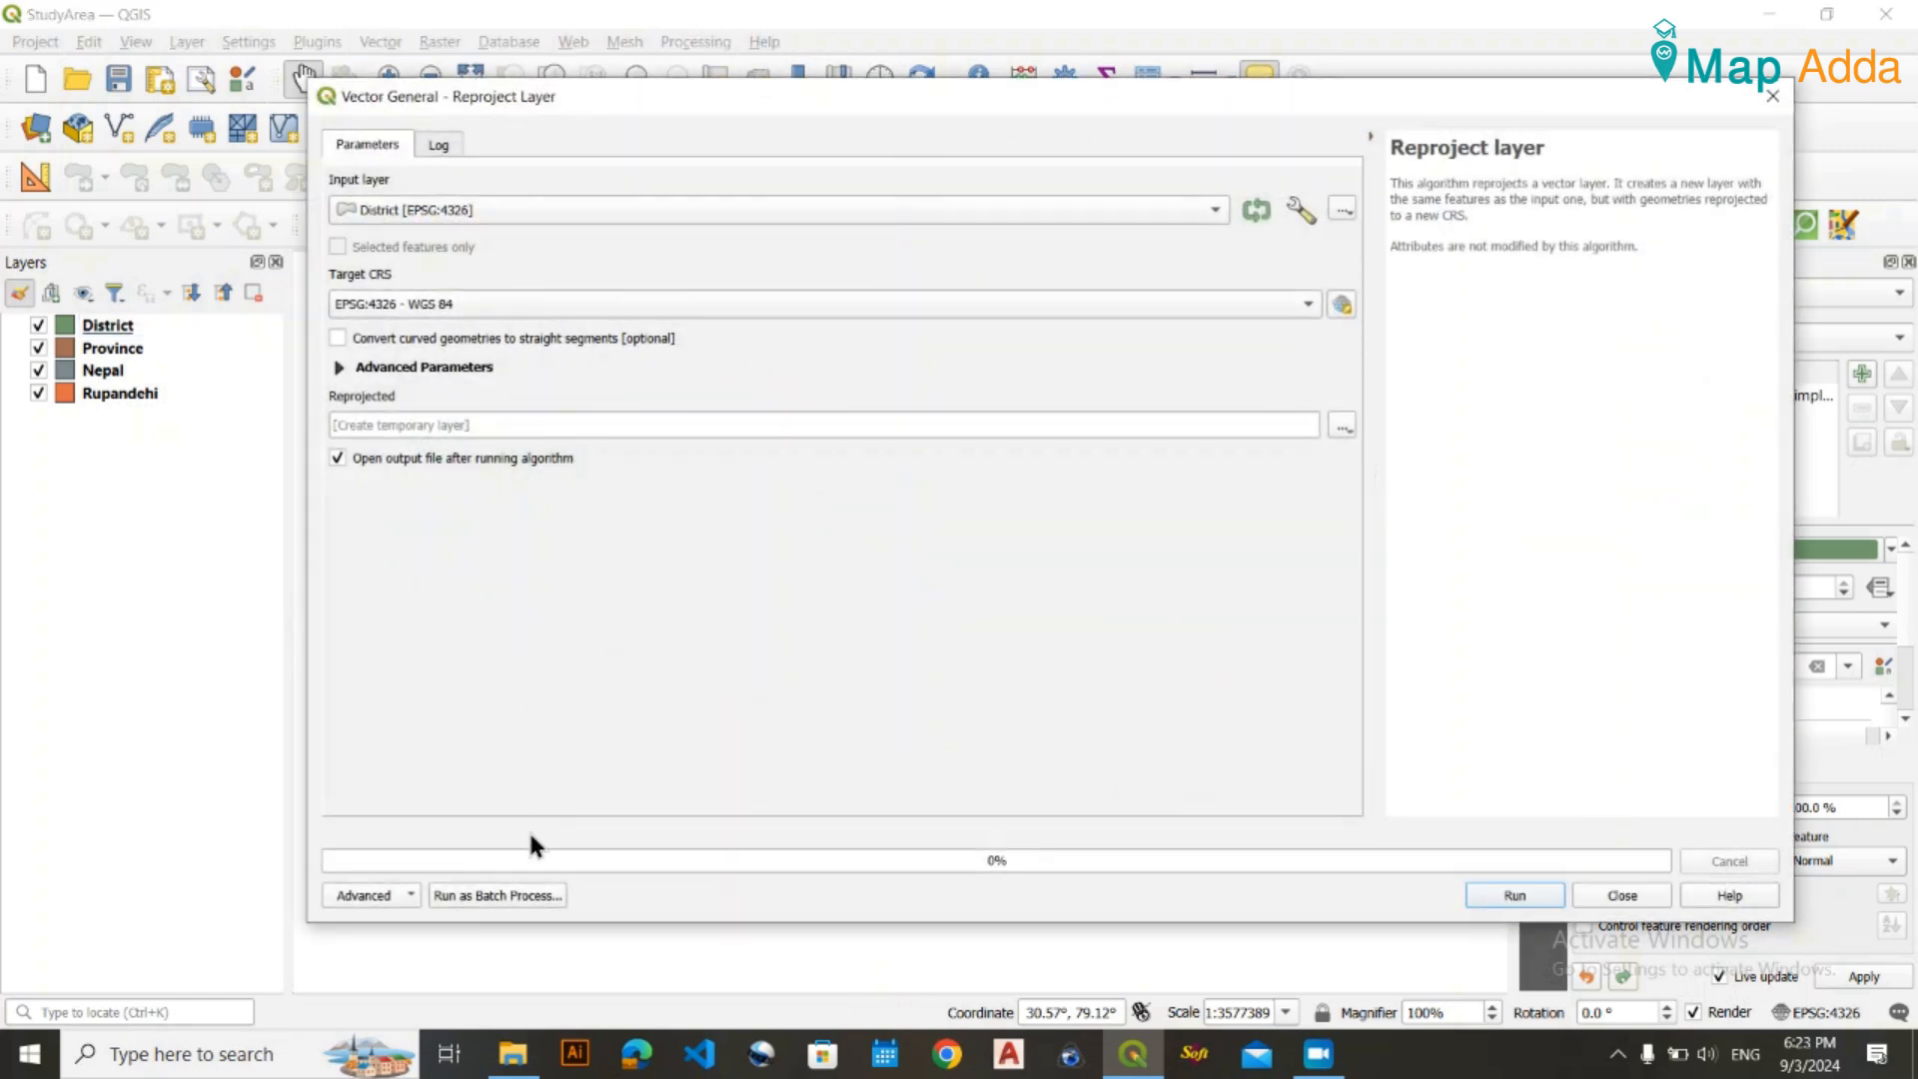
pyautogui.click(519, 897)
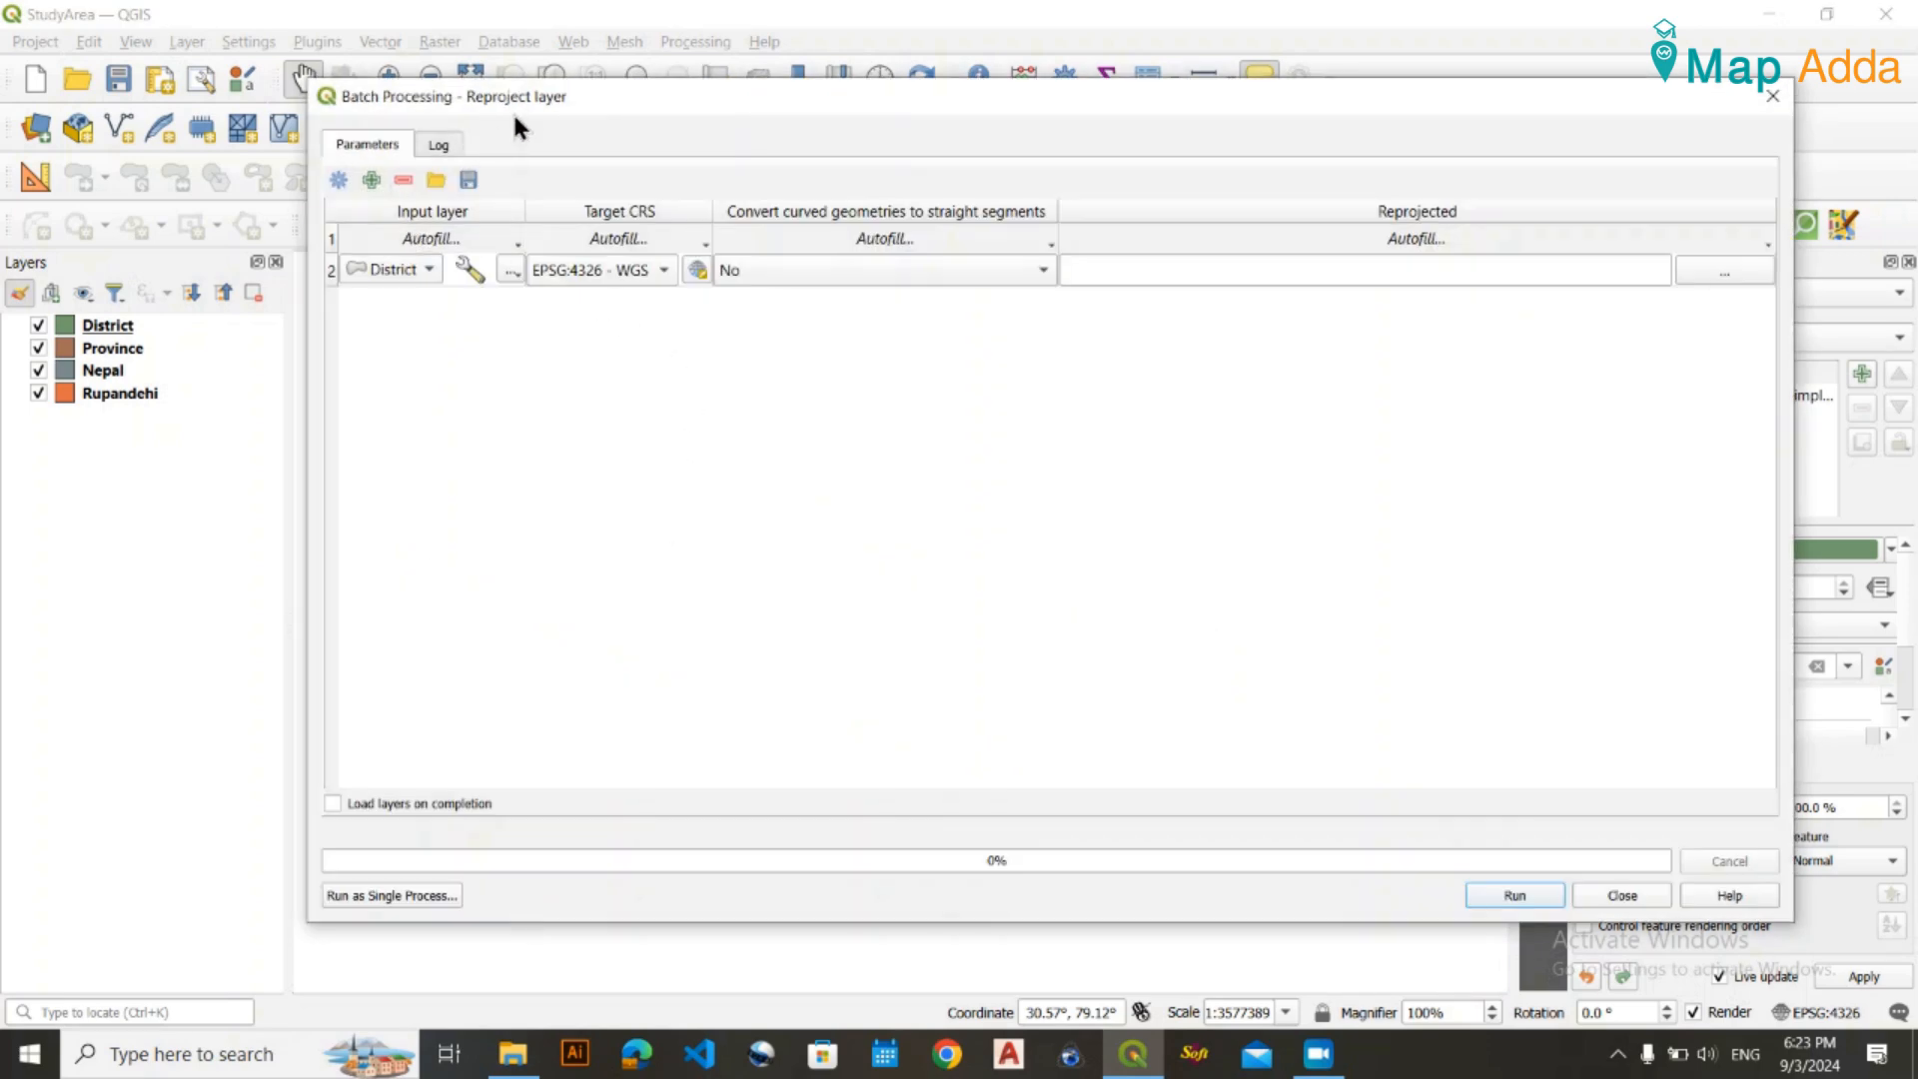
pyautogui.moveTo(573, 92); pyautogui.dragTo(543, 100)
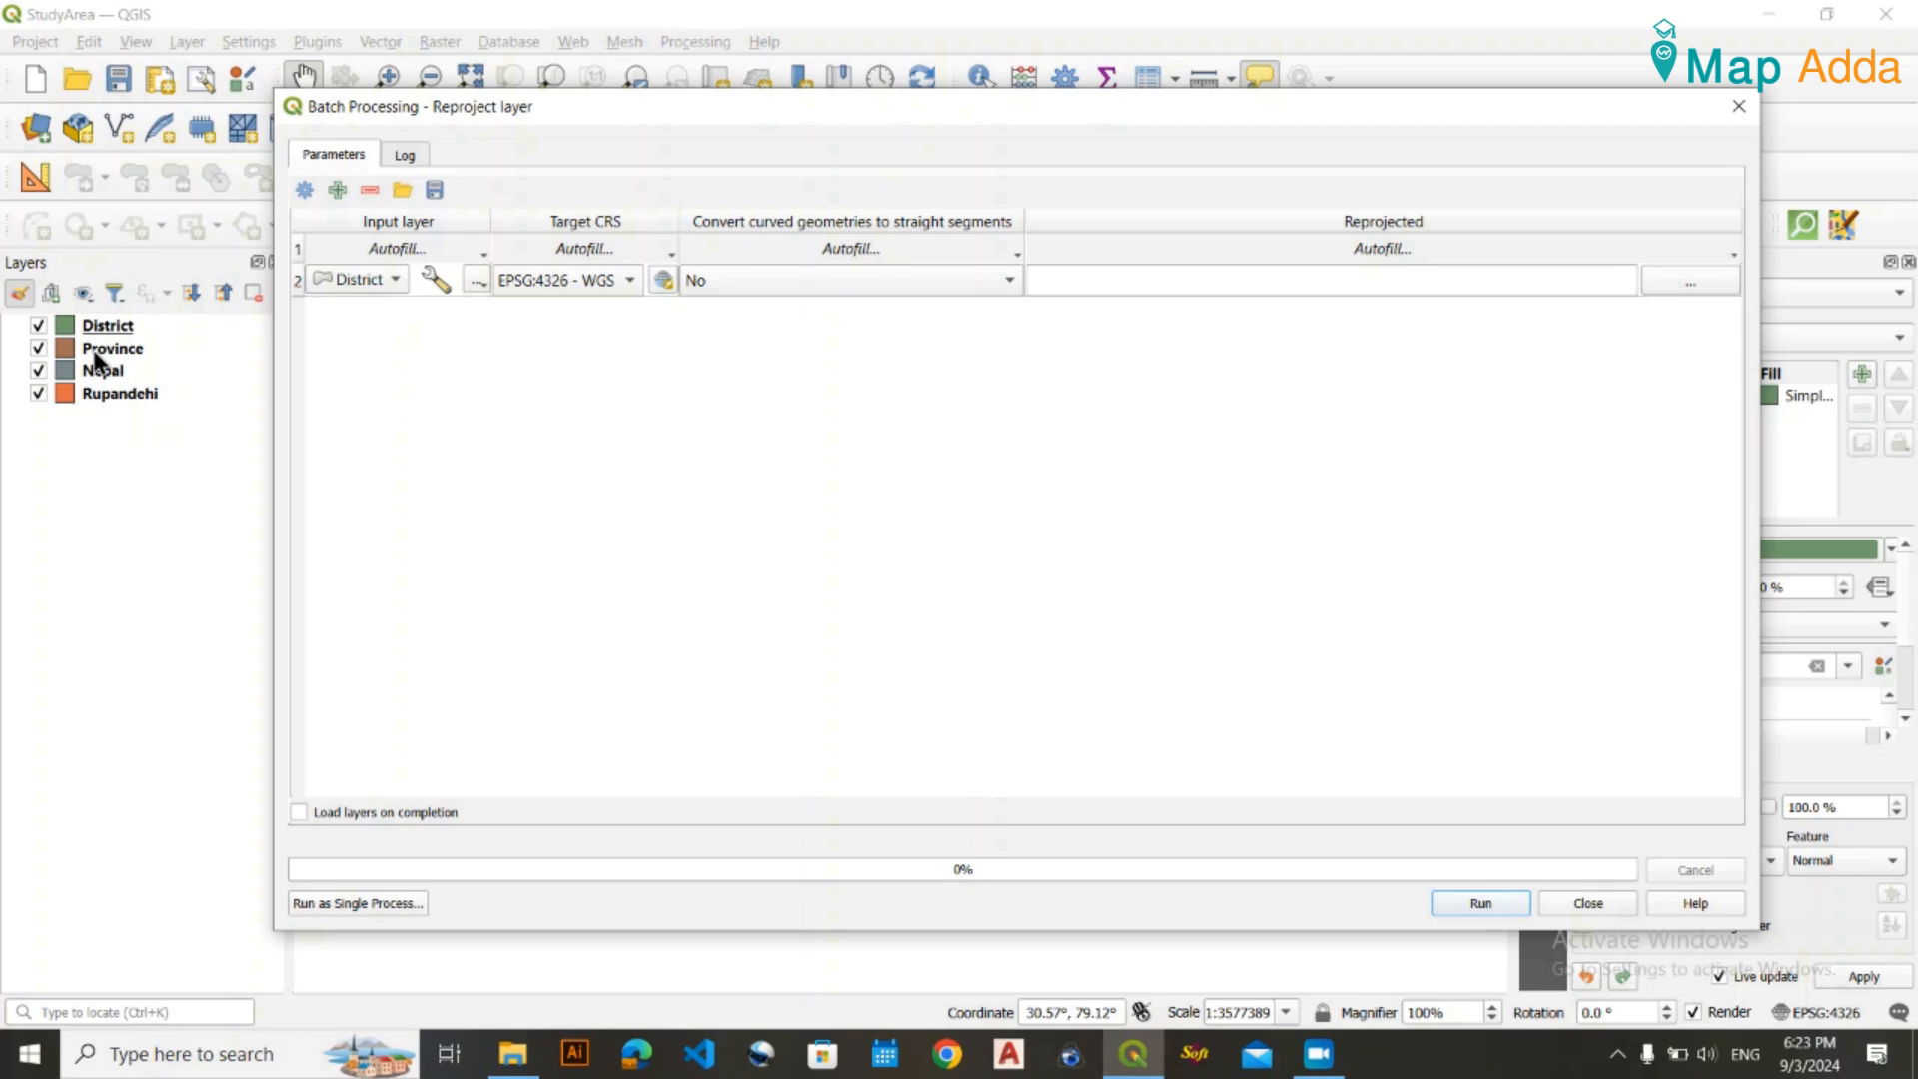
# Add three more rows to the batch reprojection table.
pyautogui.click(338, 190)
pyautogui.click(338, 191)
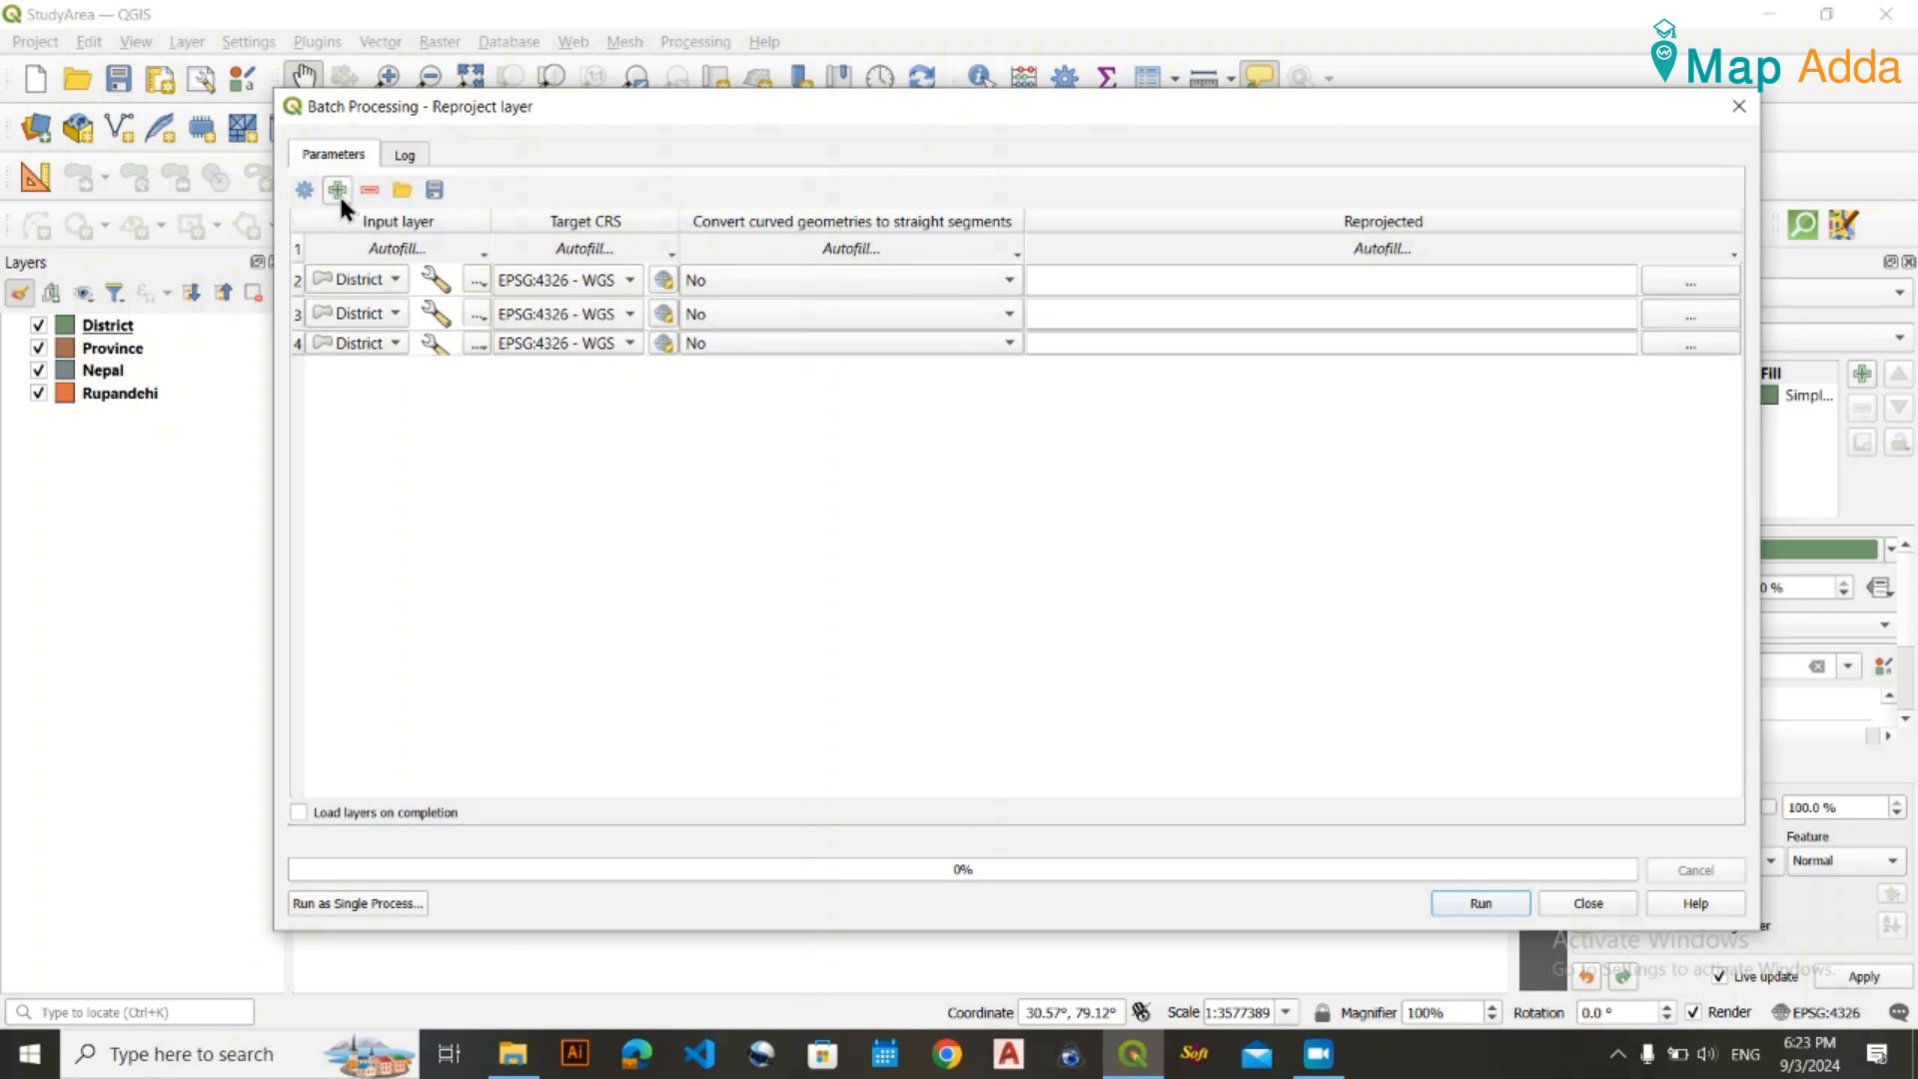
pyautogui.click(338, 191)
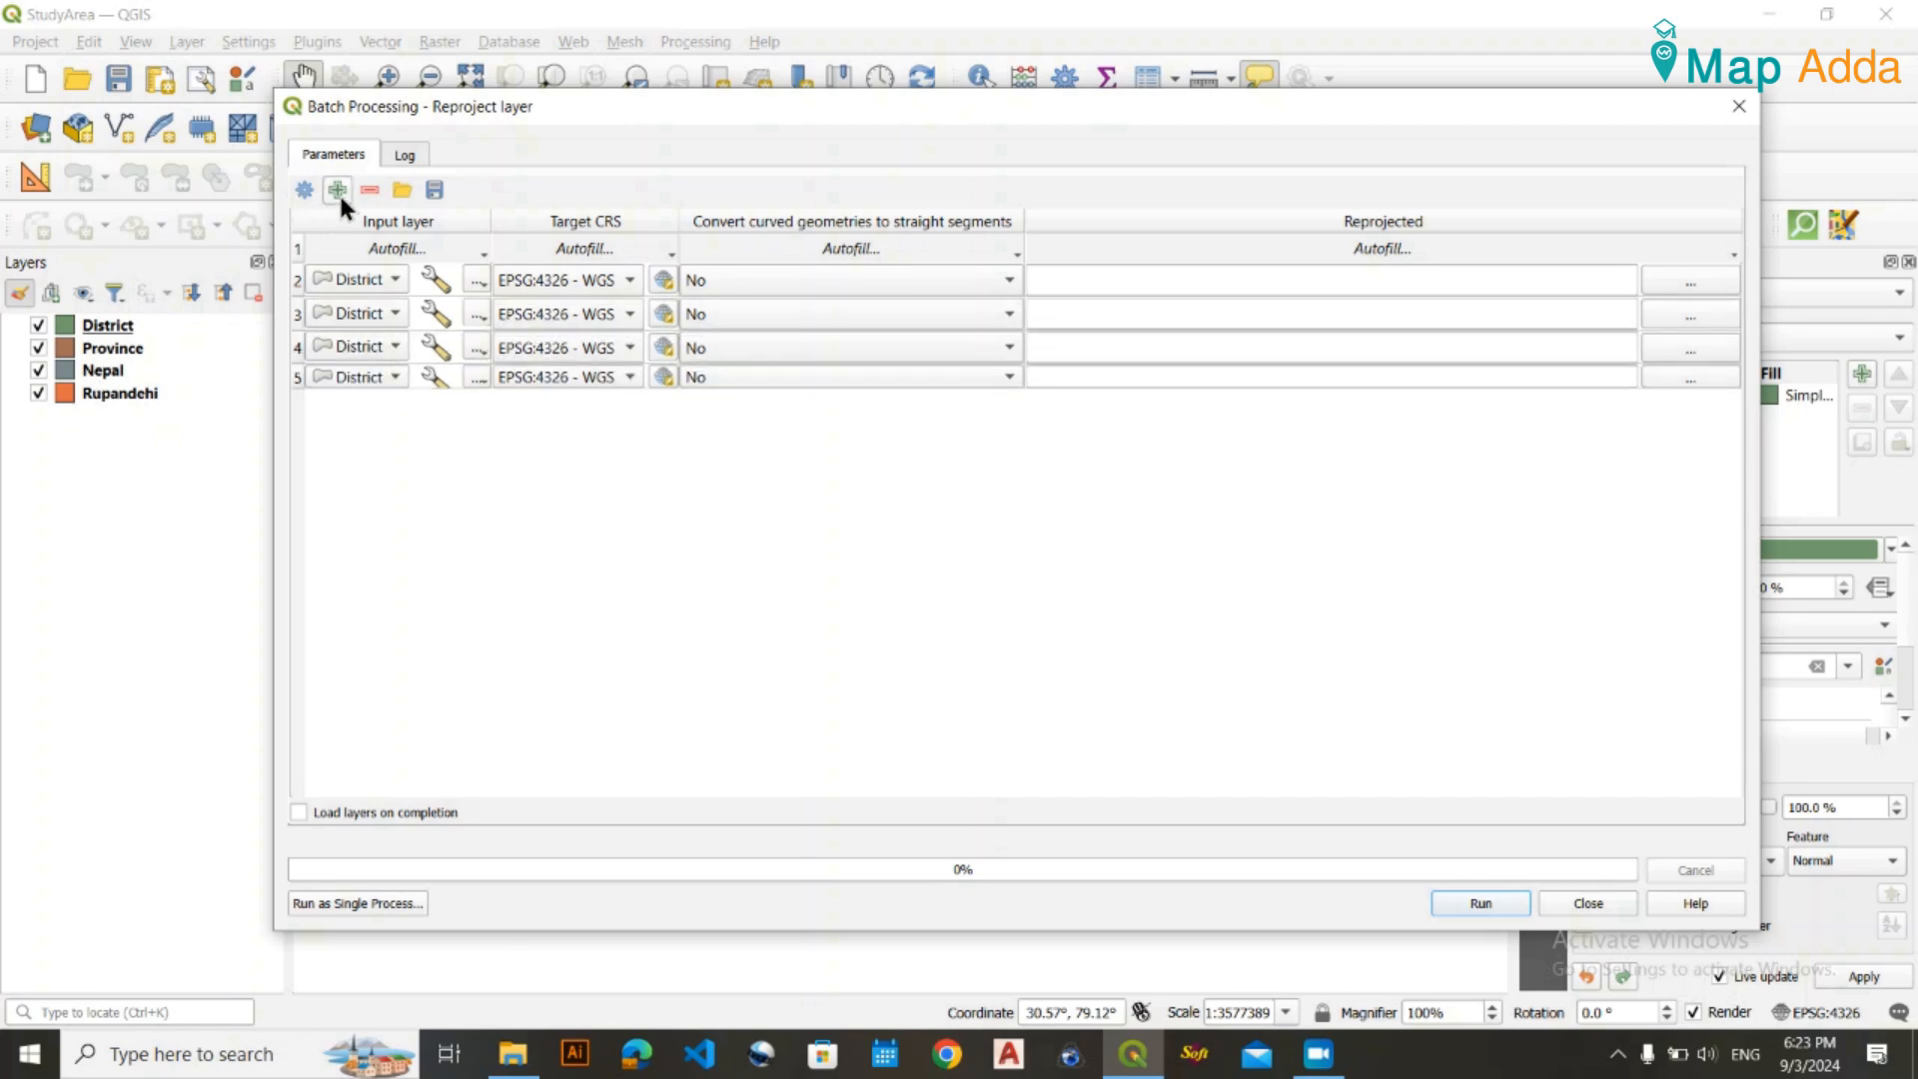
# Widen the input layer column and set the second, third and fourth input layers to Province, Nepal and Rupandehi.
pyautogui.doubleClick(491, 219)
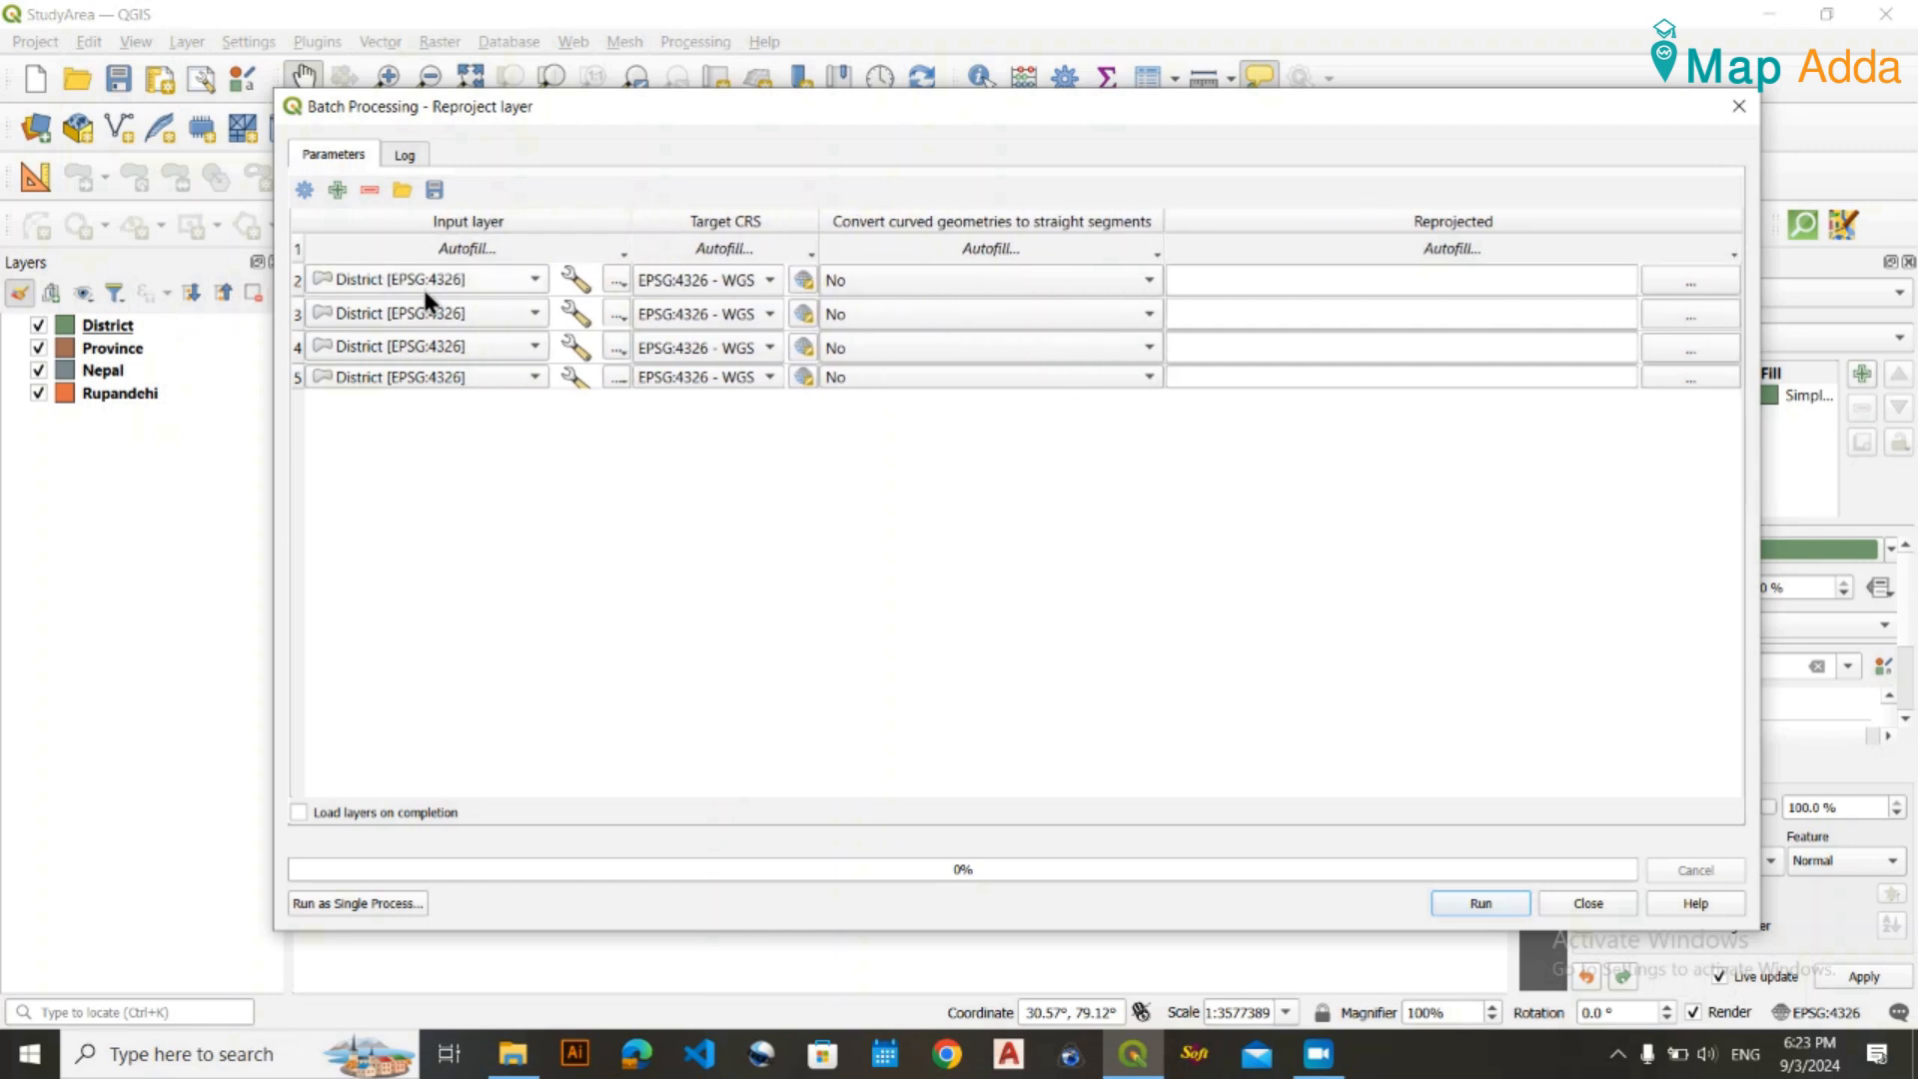
pyautogui.click(530, 317)
pyautogui.click(411, 378)
pyautogui.click(535, 347)
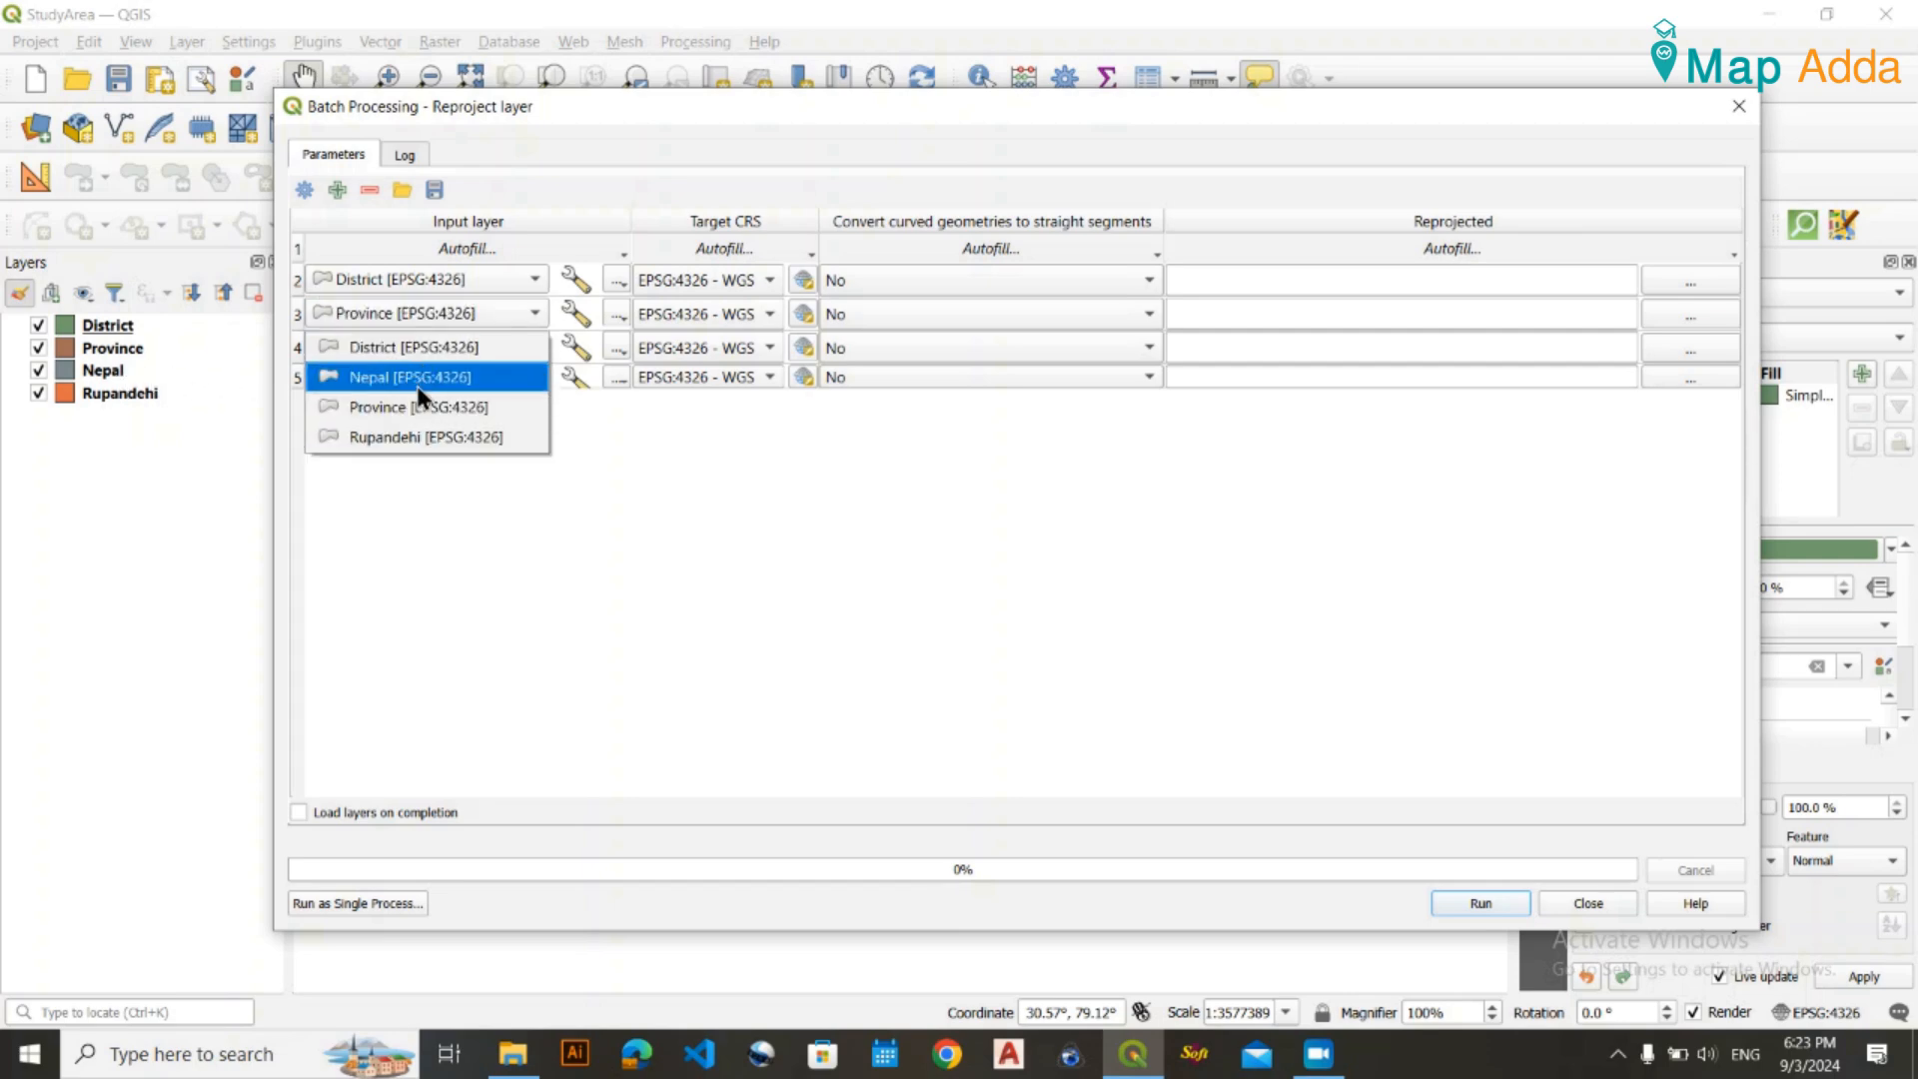
pyautogui.click(481, 391)
pyautogui.click(505, 377)
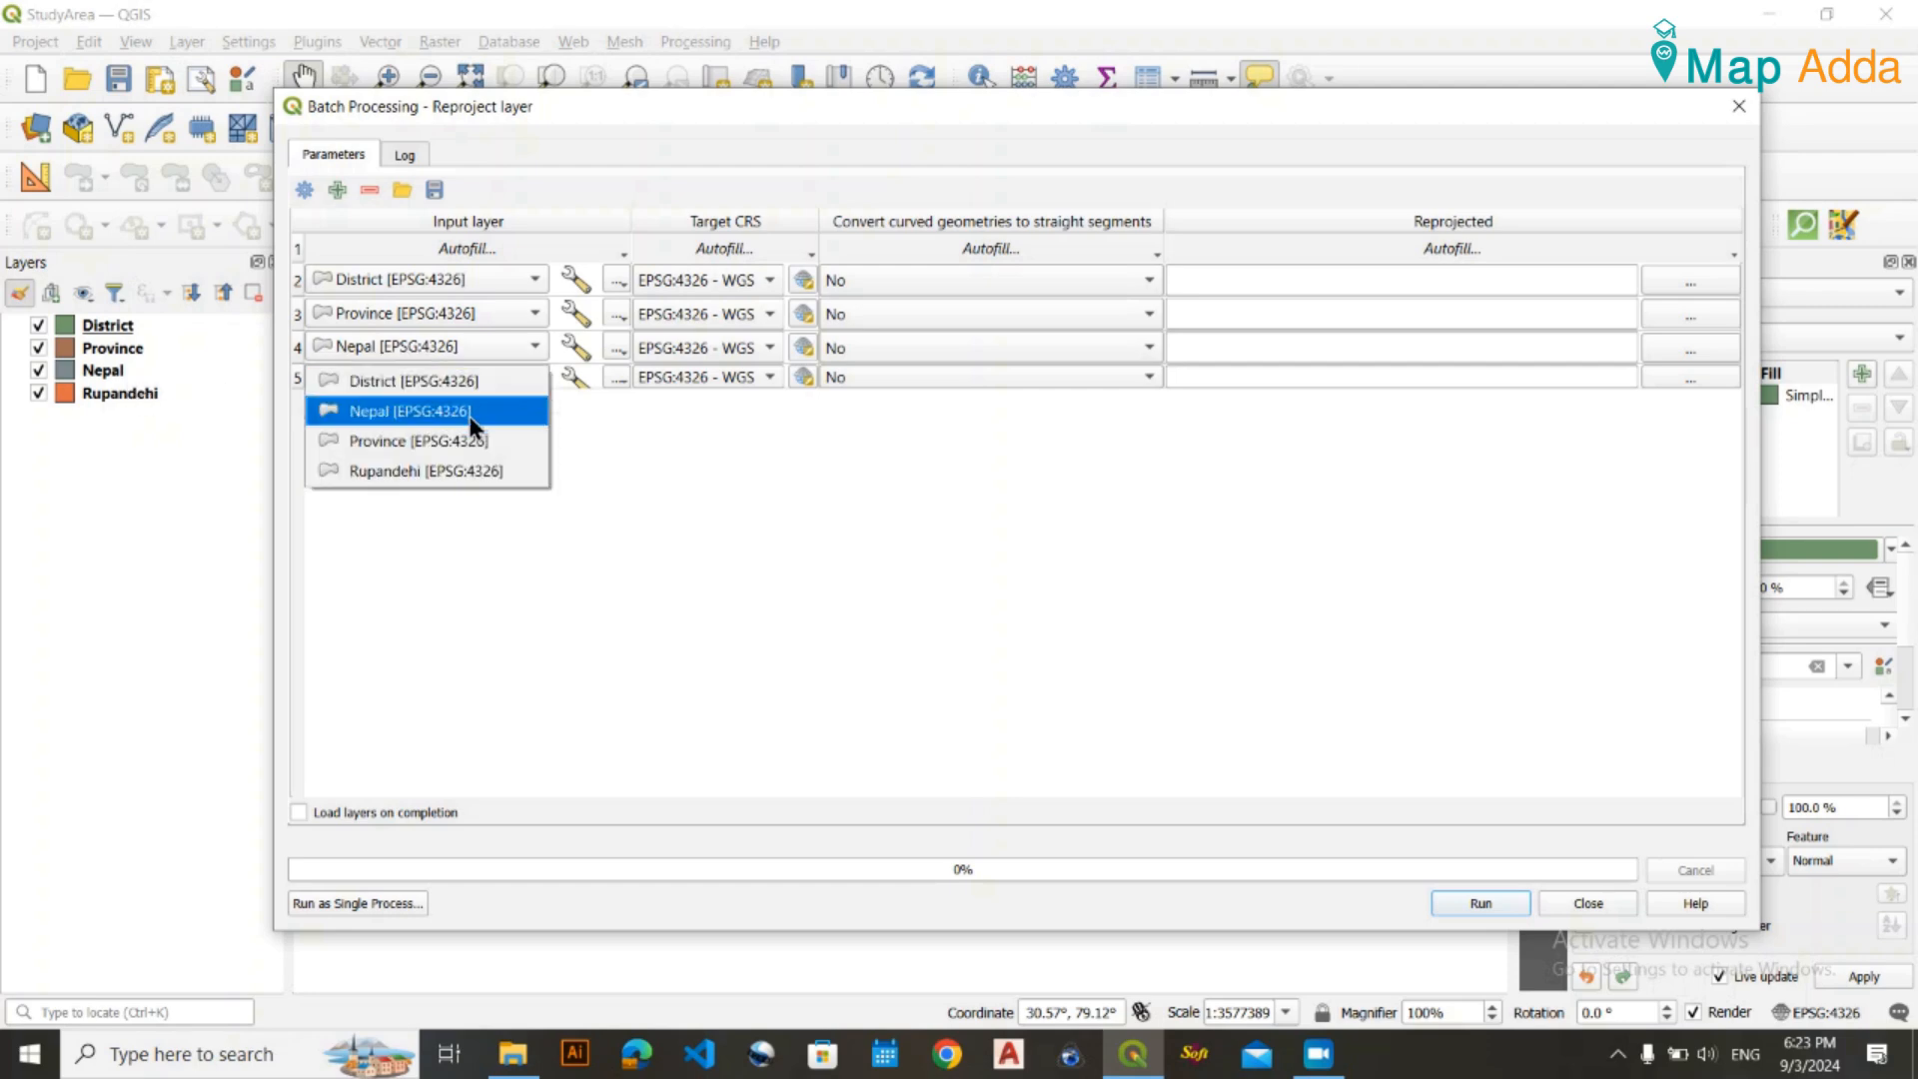
pyautogui.click(430, 479)
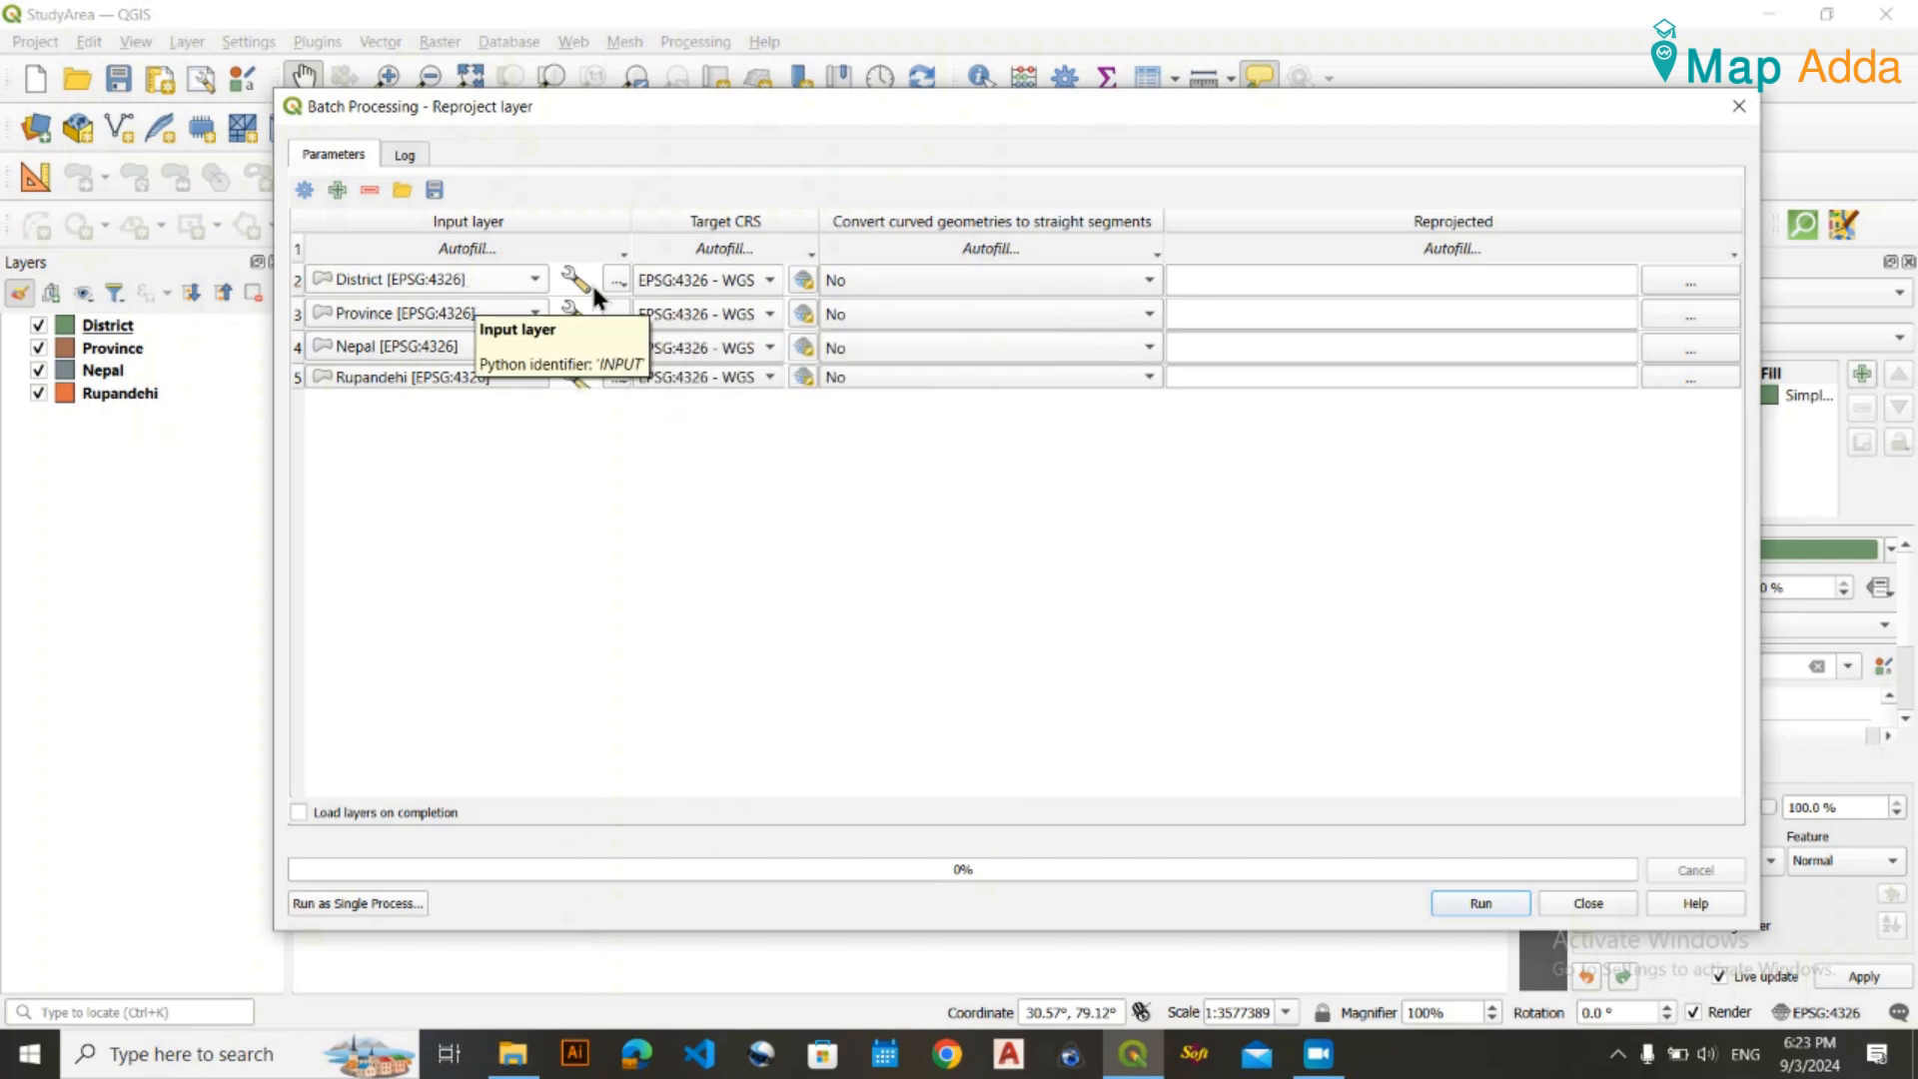
# Set the District layer's target CRS to EPSG:32644 - WGS 84 / UTM zone 44N and fill it down to all rows.
pyautogui.click(747, 276)
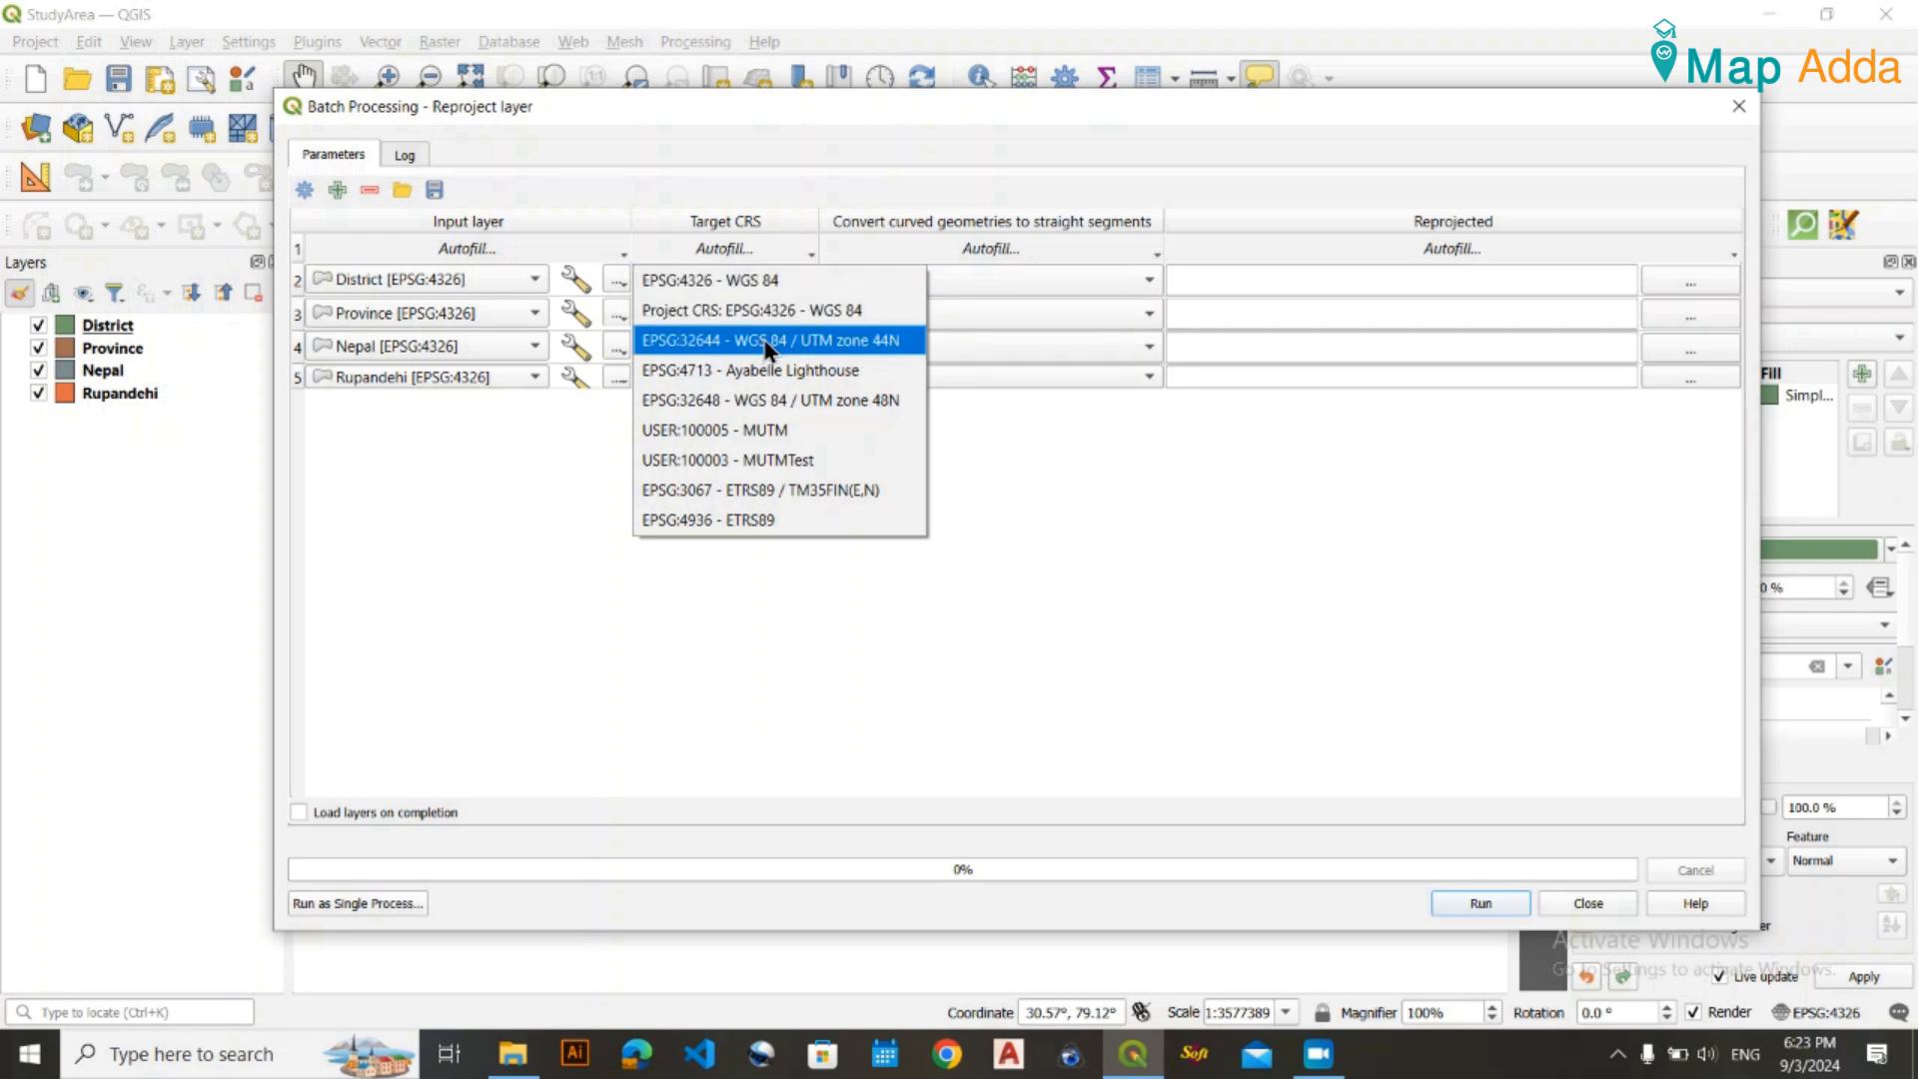
pyautogui.click(789, 340)
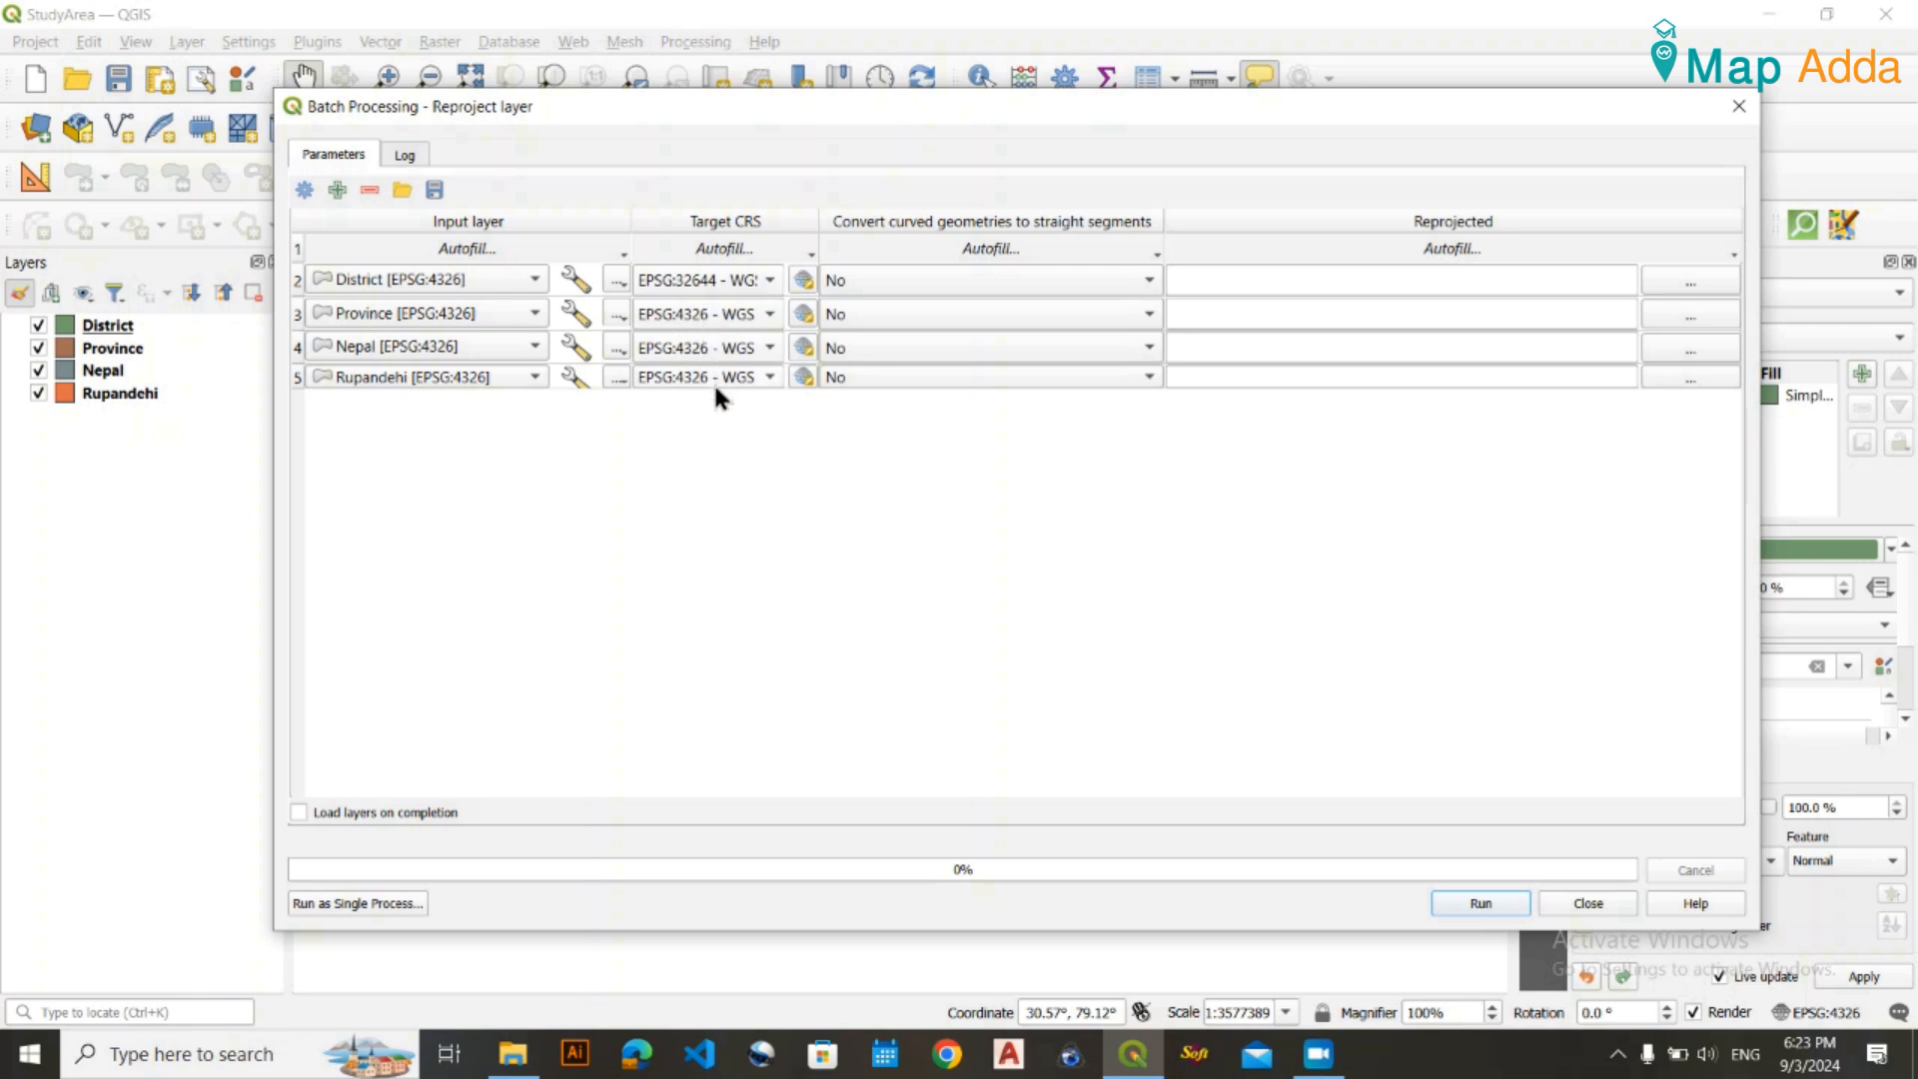
pyautogui.click(807, 249)
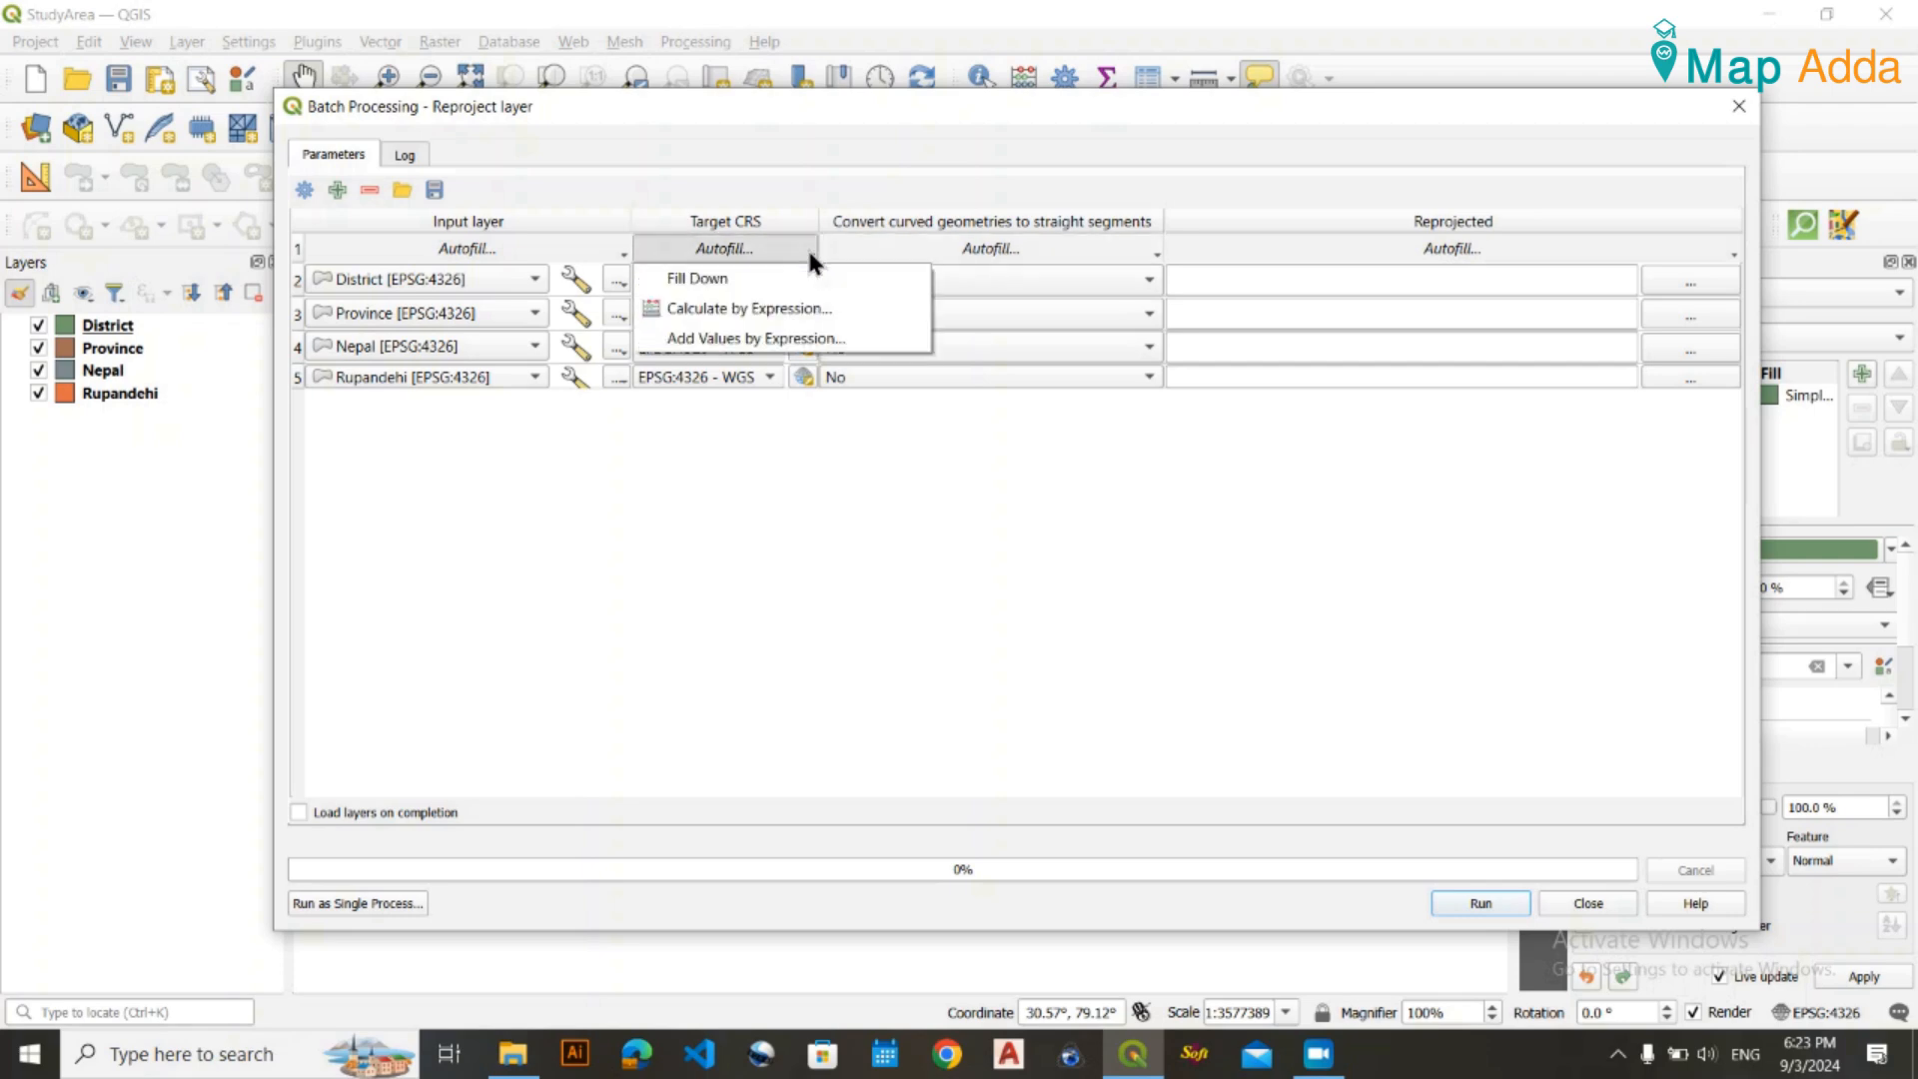
pyautogui.click(735, 281)
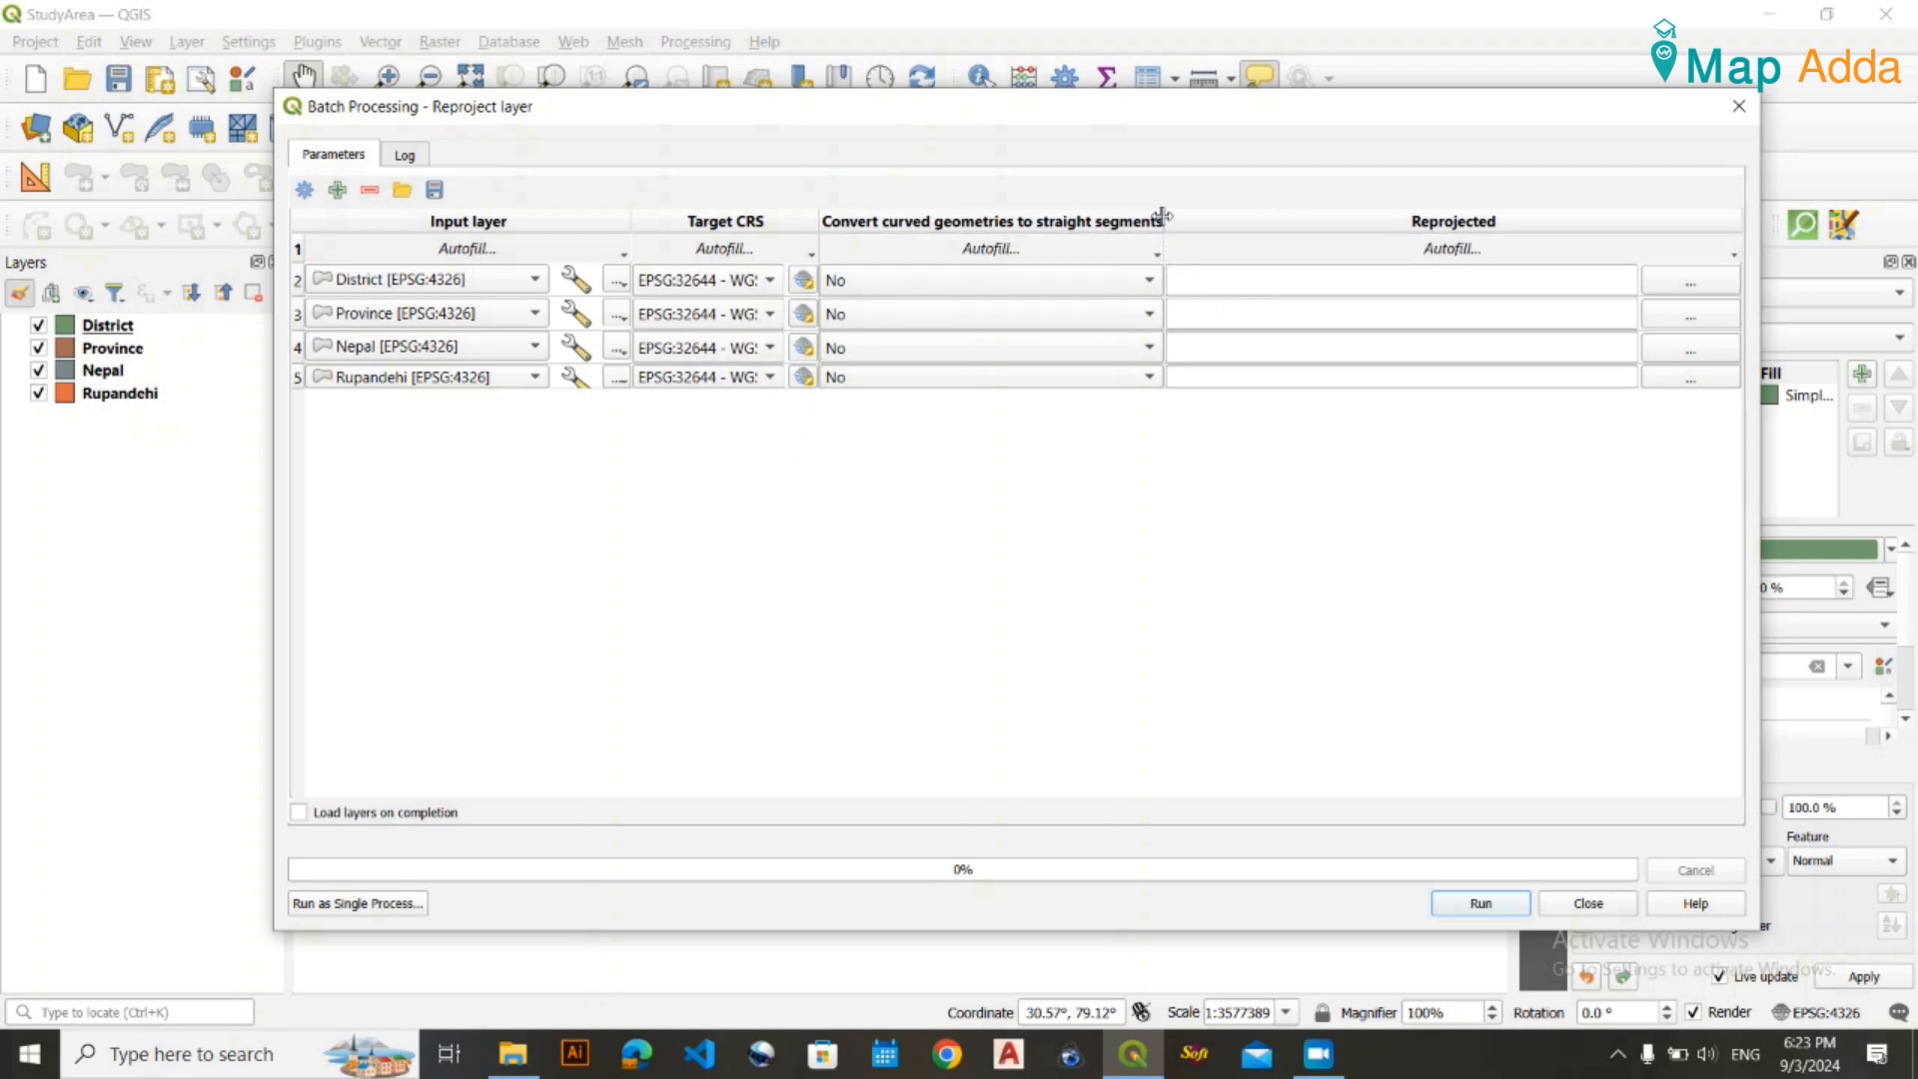
# Narrow the curved geometries conversion column and reduce the width of the batch processing dialog.
pyautogui.moveTo(1163, 219); pyautogui.dragTo(1003, 219)
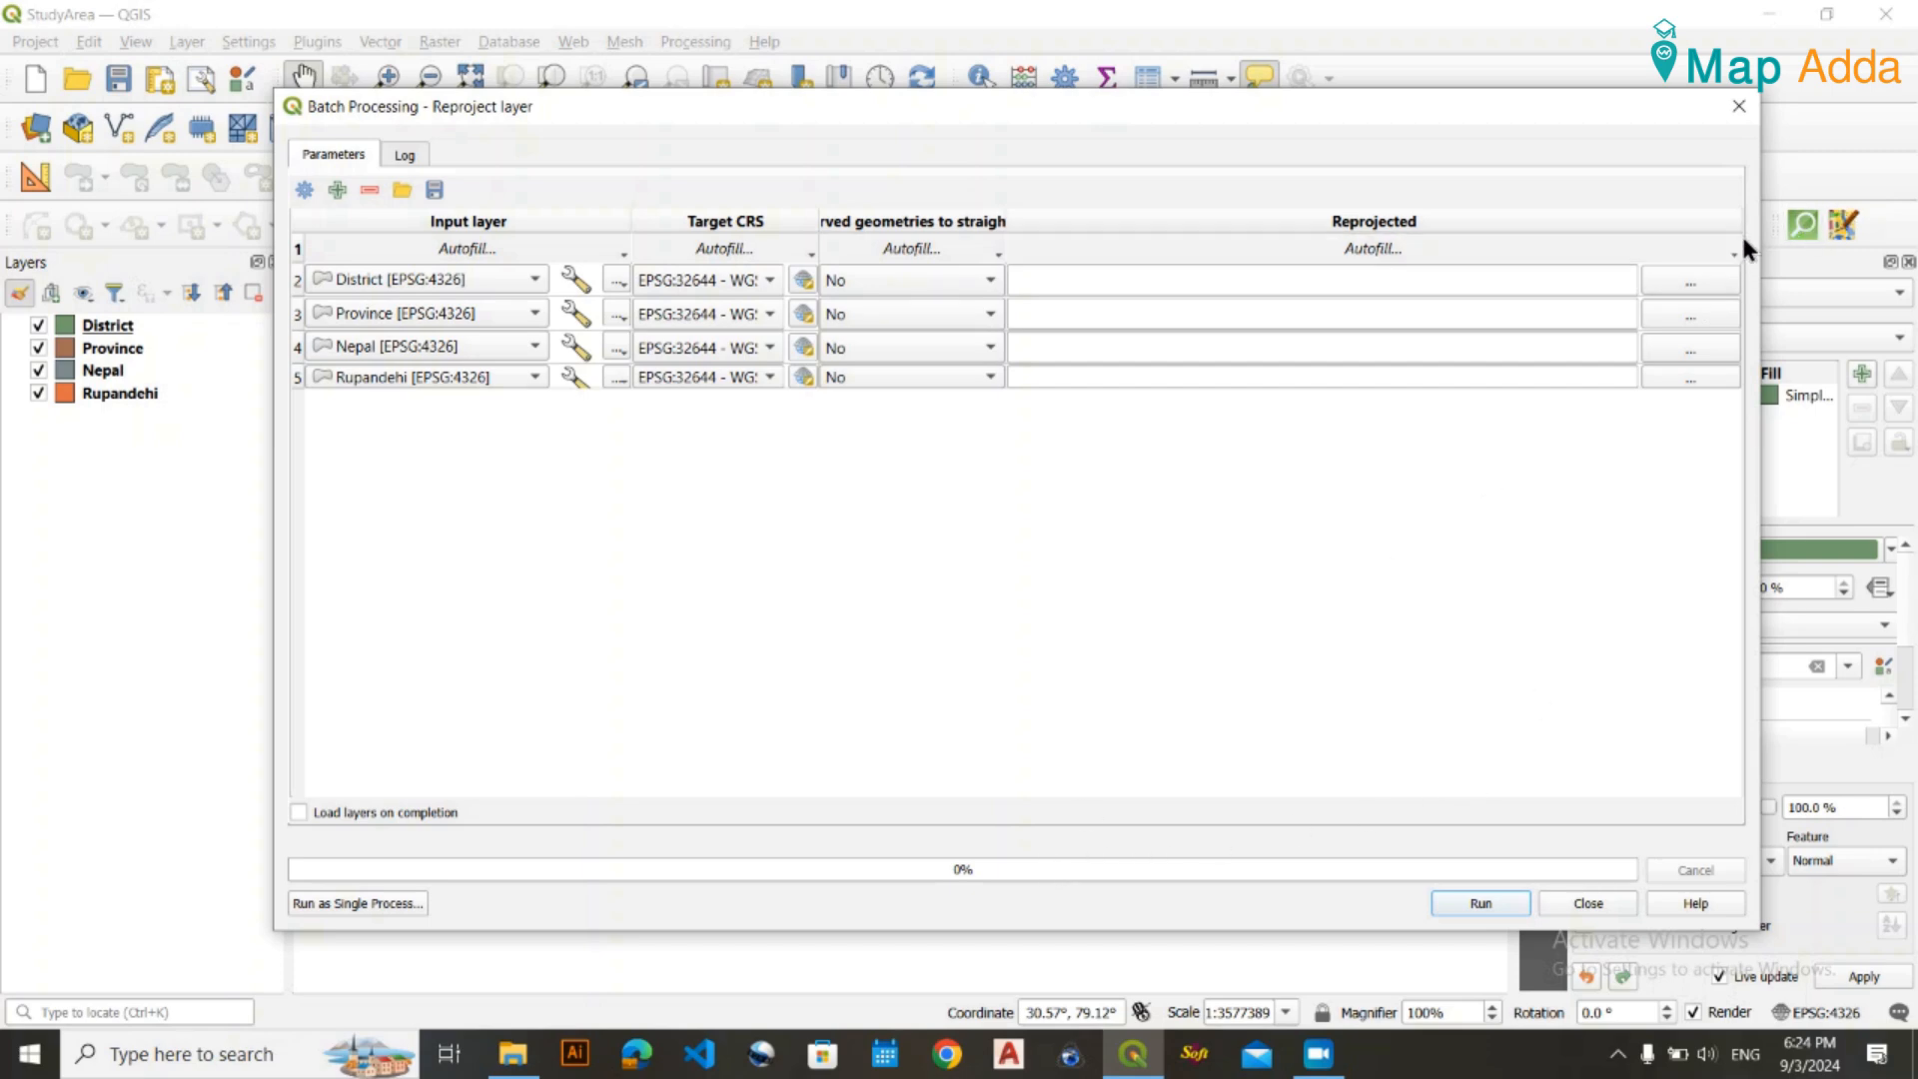
pyautogui.moveTo(1760, 227); pyautogui.dragTo(1522, 287)
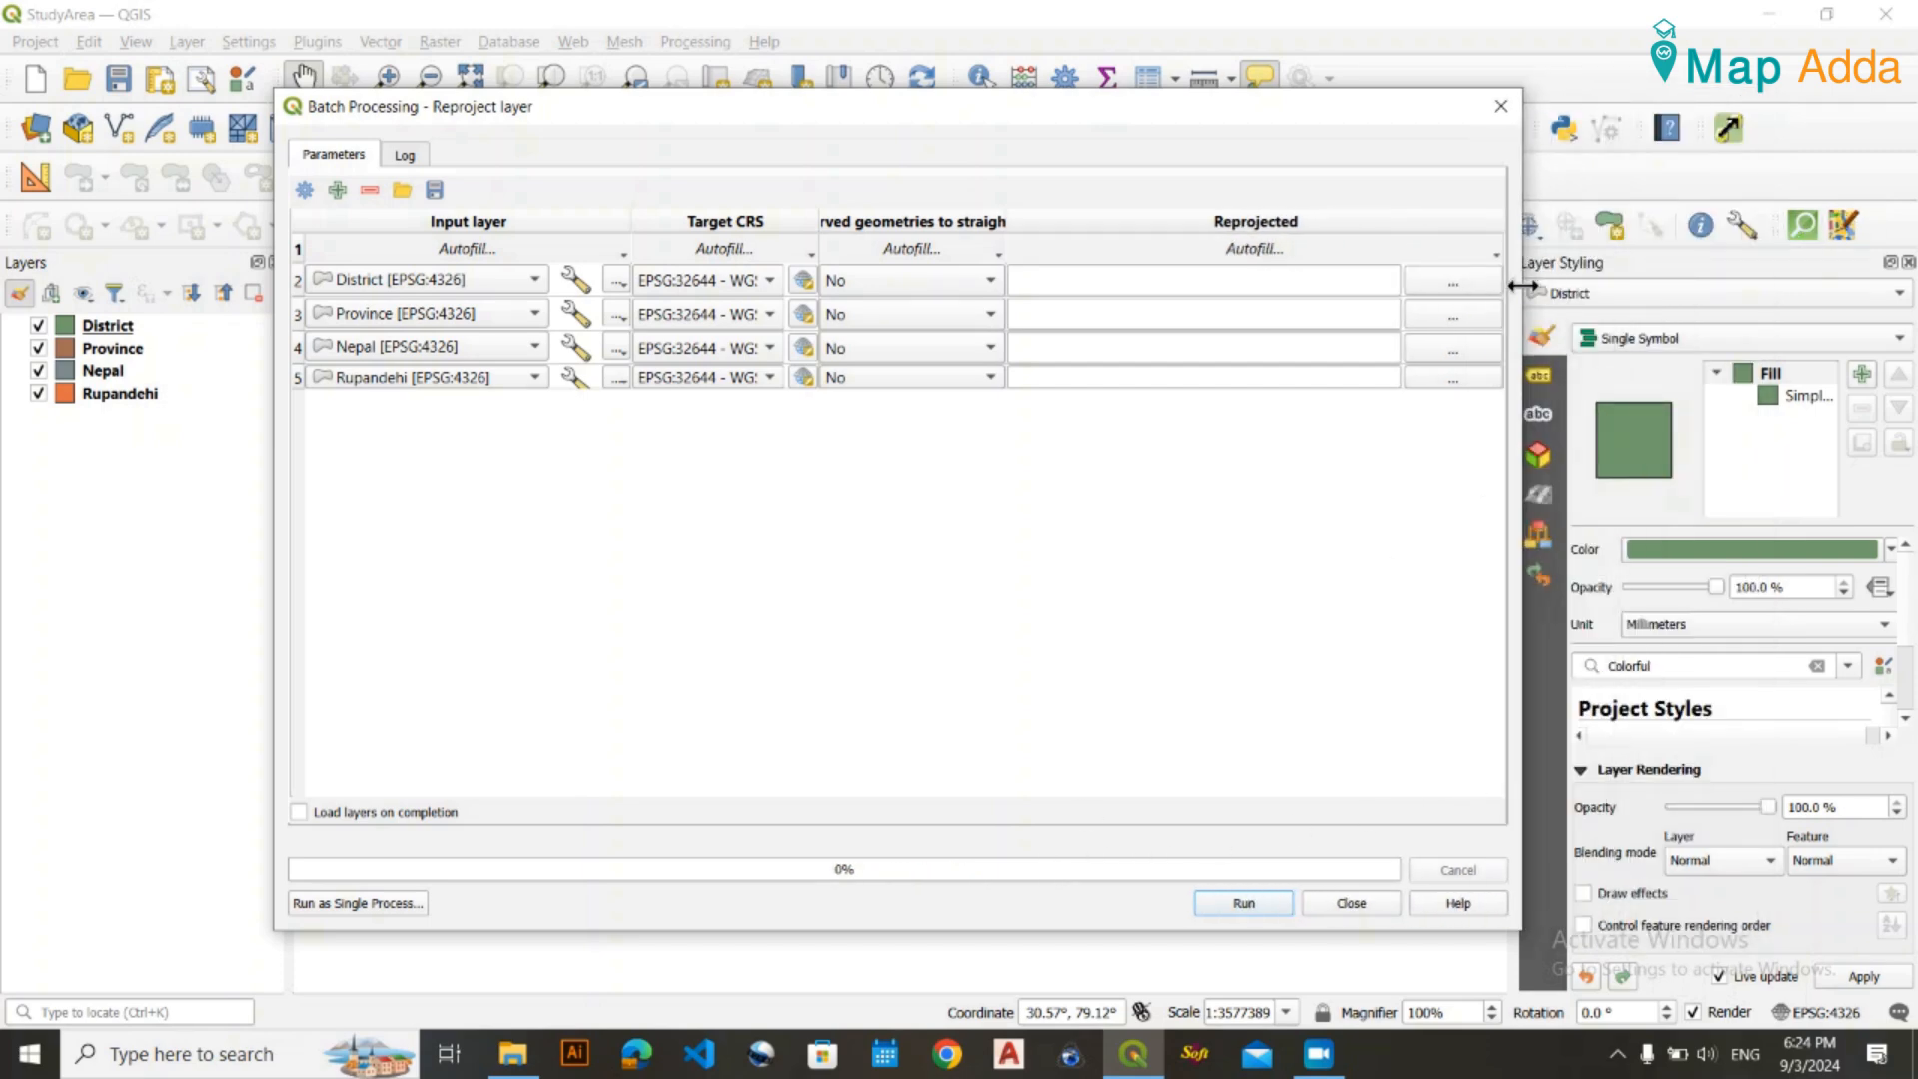
pyautogui.click(1482, 242)
pyautogui.click(1406, 416)
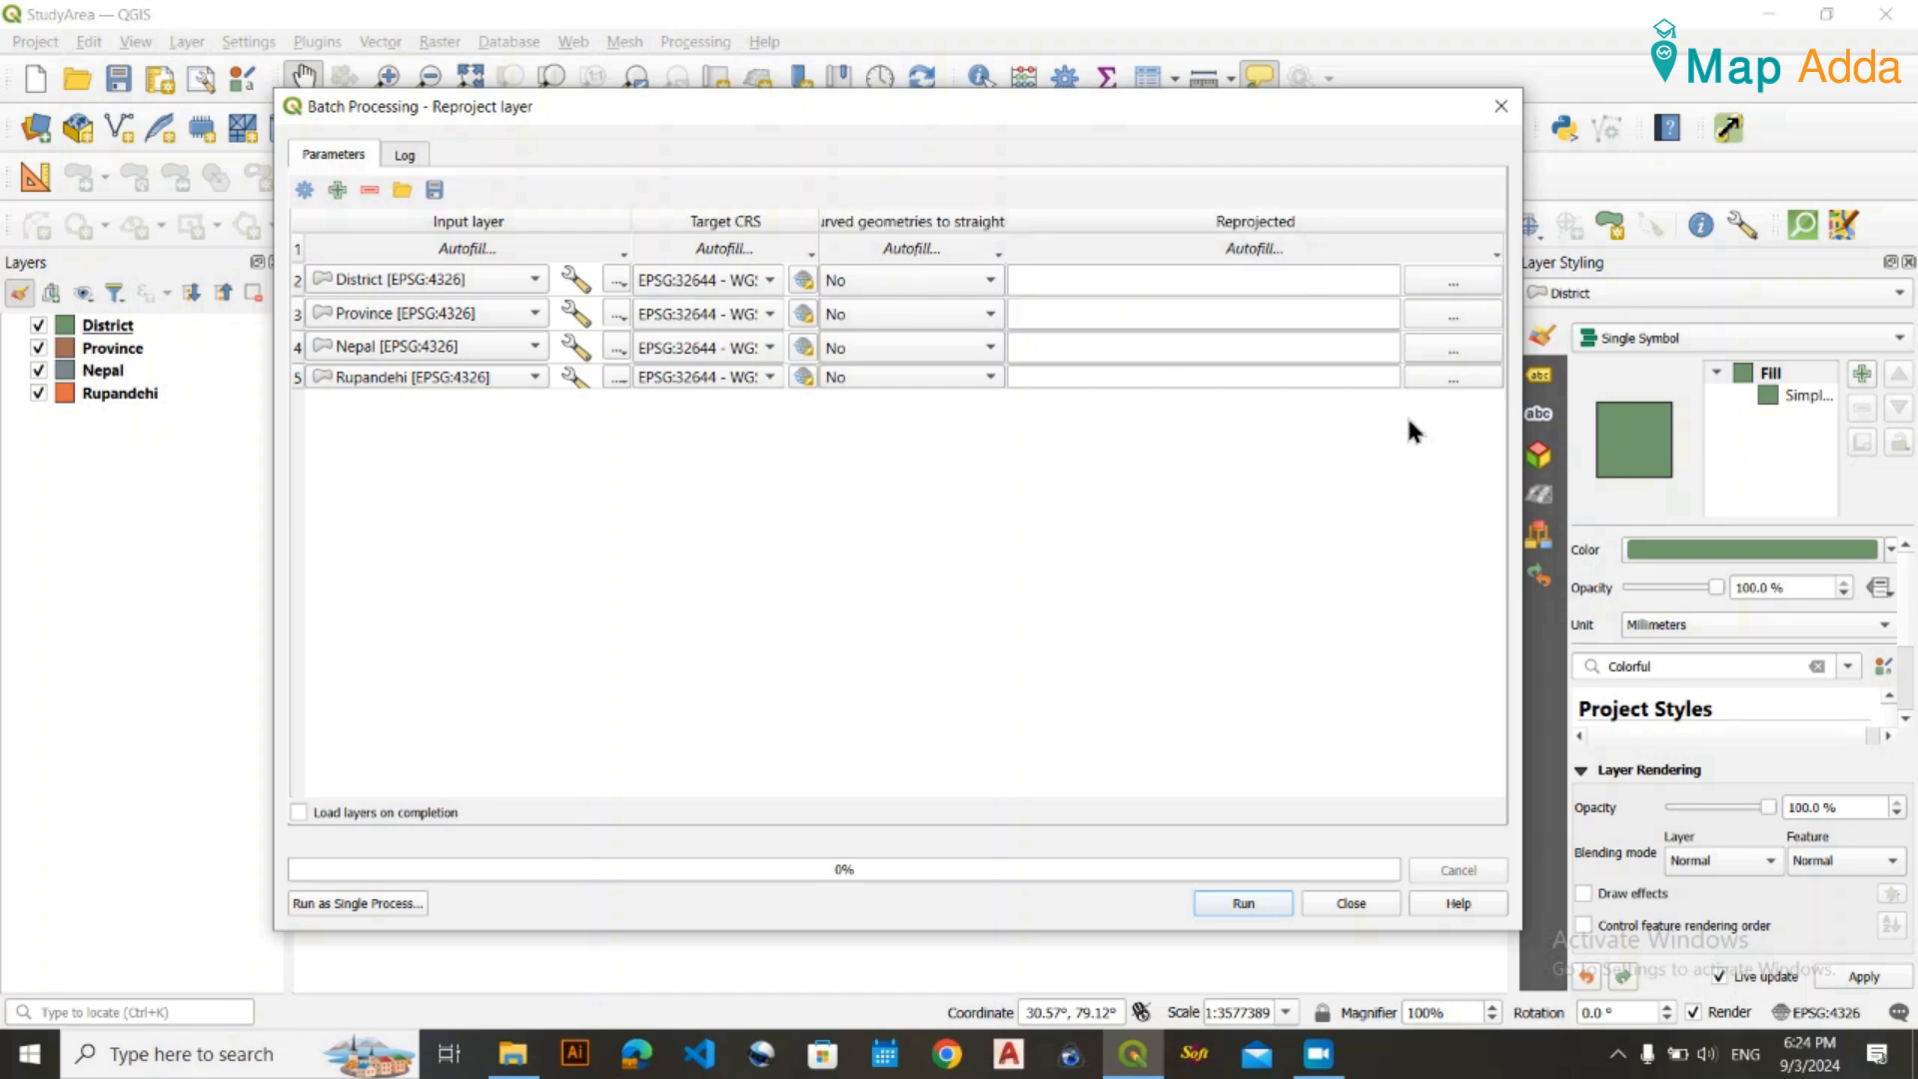
# Browse for the District row's output location and create and open a new Desktop folder named output.
pyautogui.click(1452, 284)
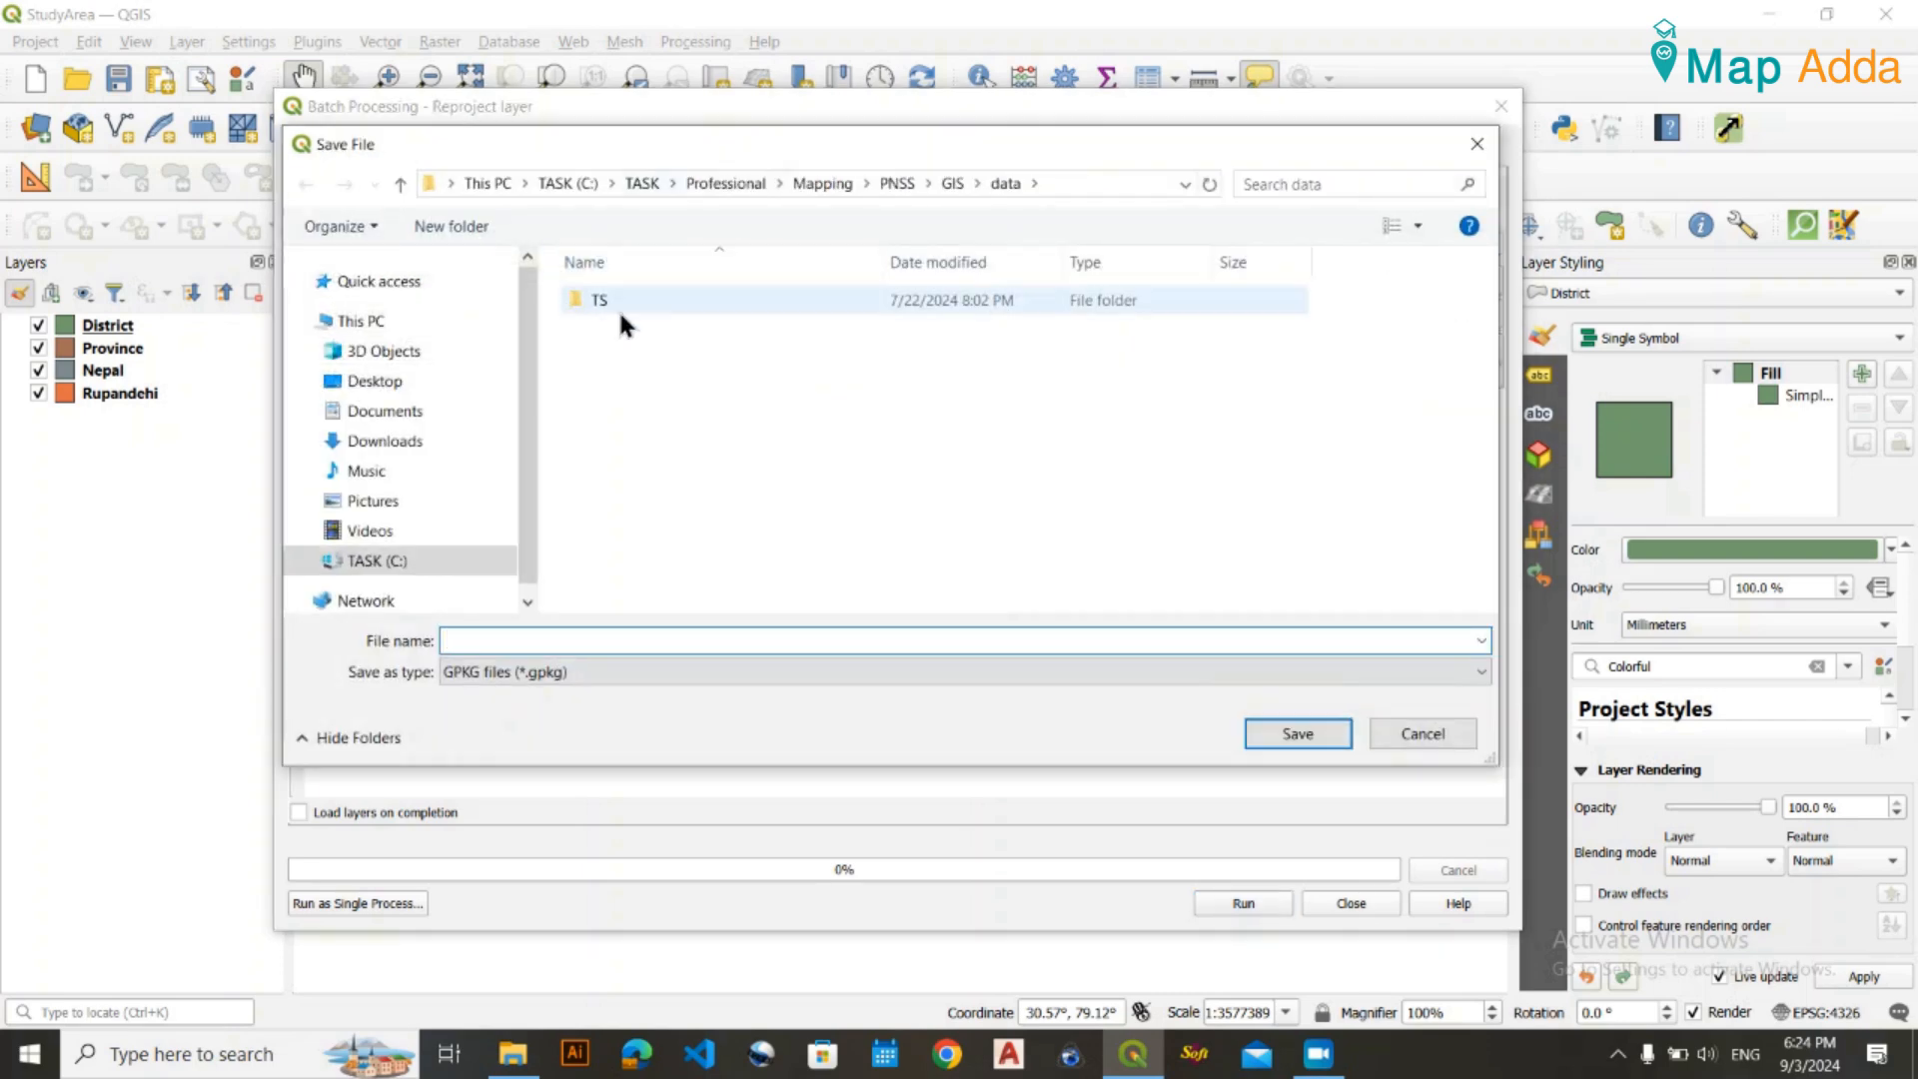
pyautogui.click(639, 184)
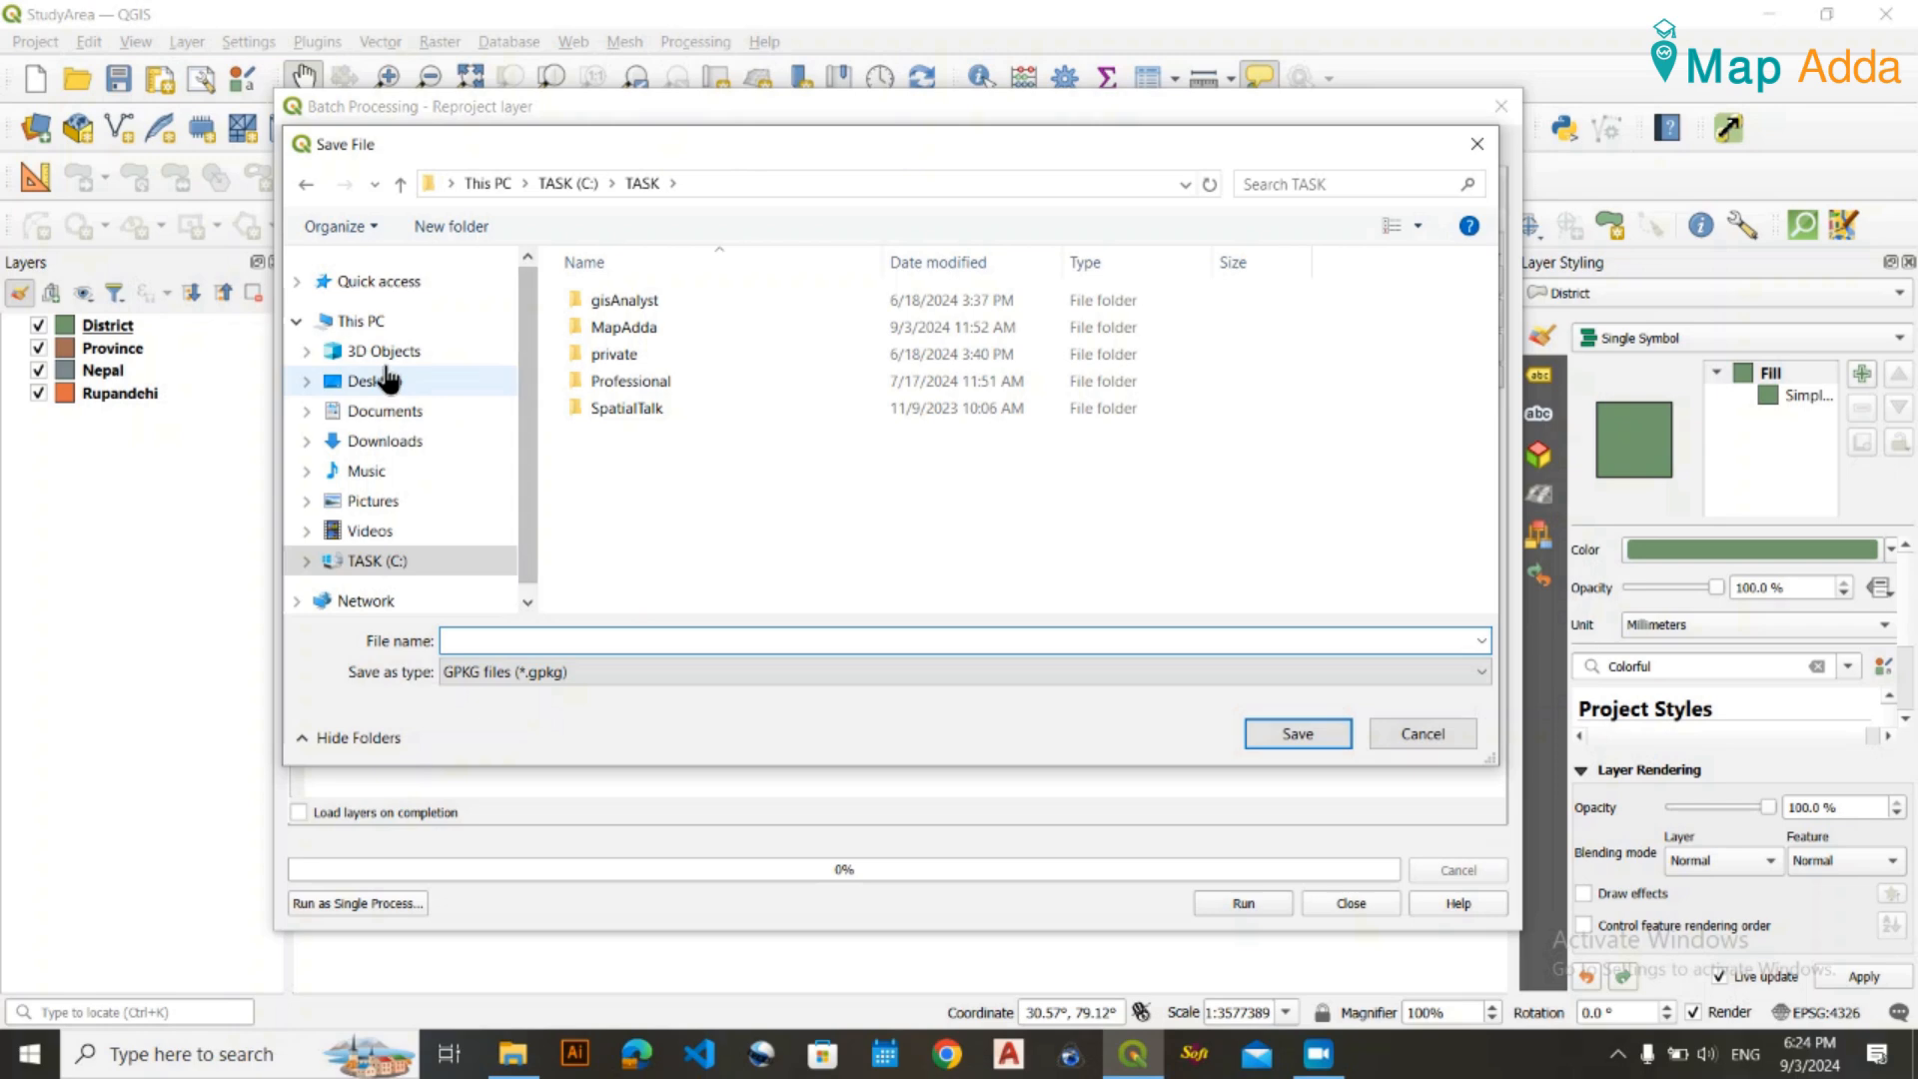
pyautogui.click(419, 396)
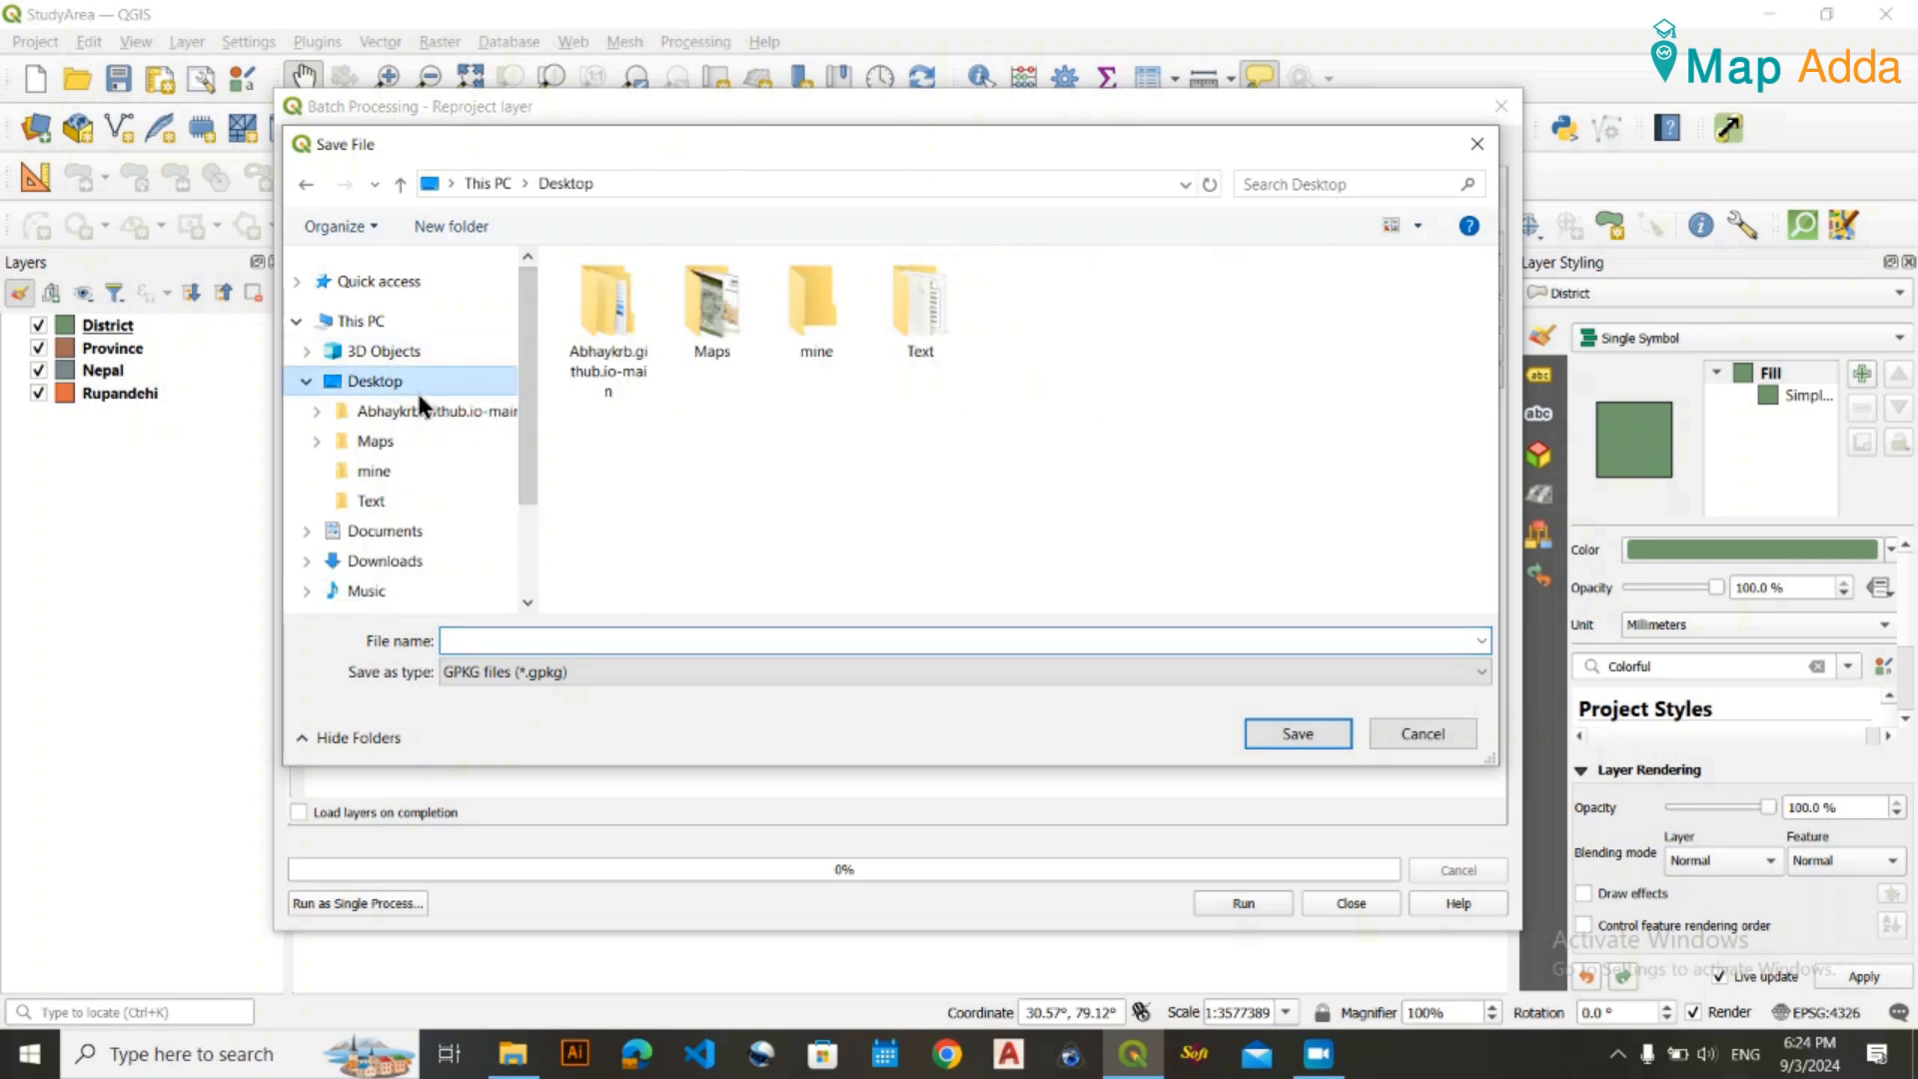
pyautogui.rightClick(781, 471)
pyautogui.moveTo(897, 796)
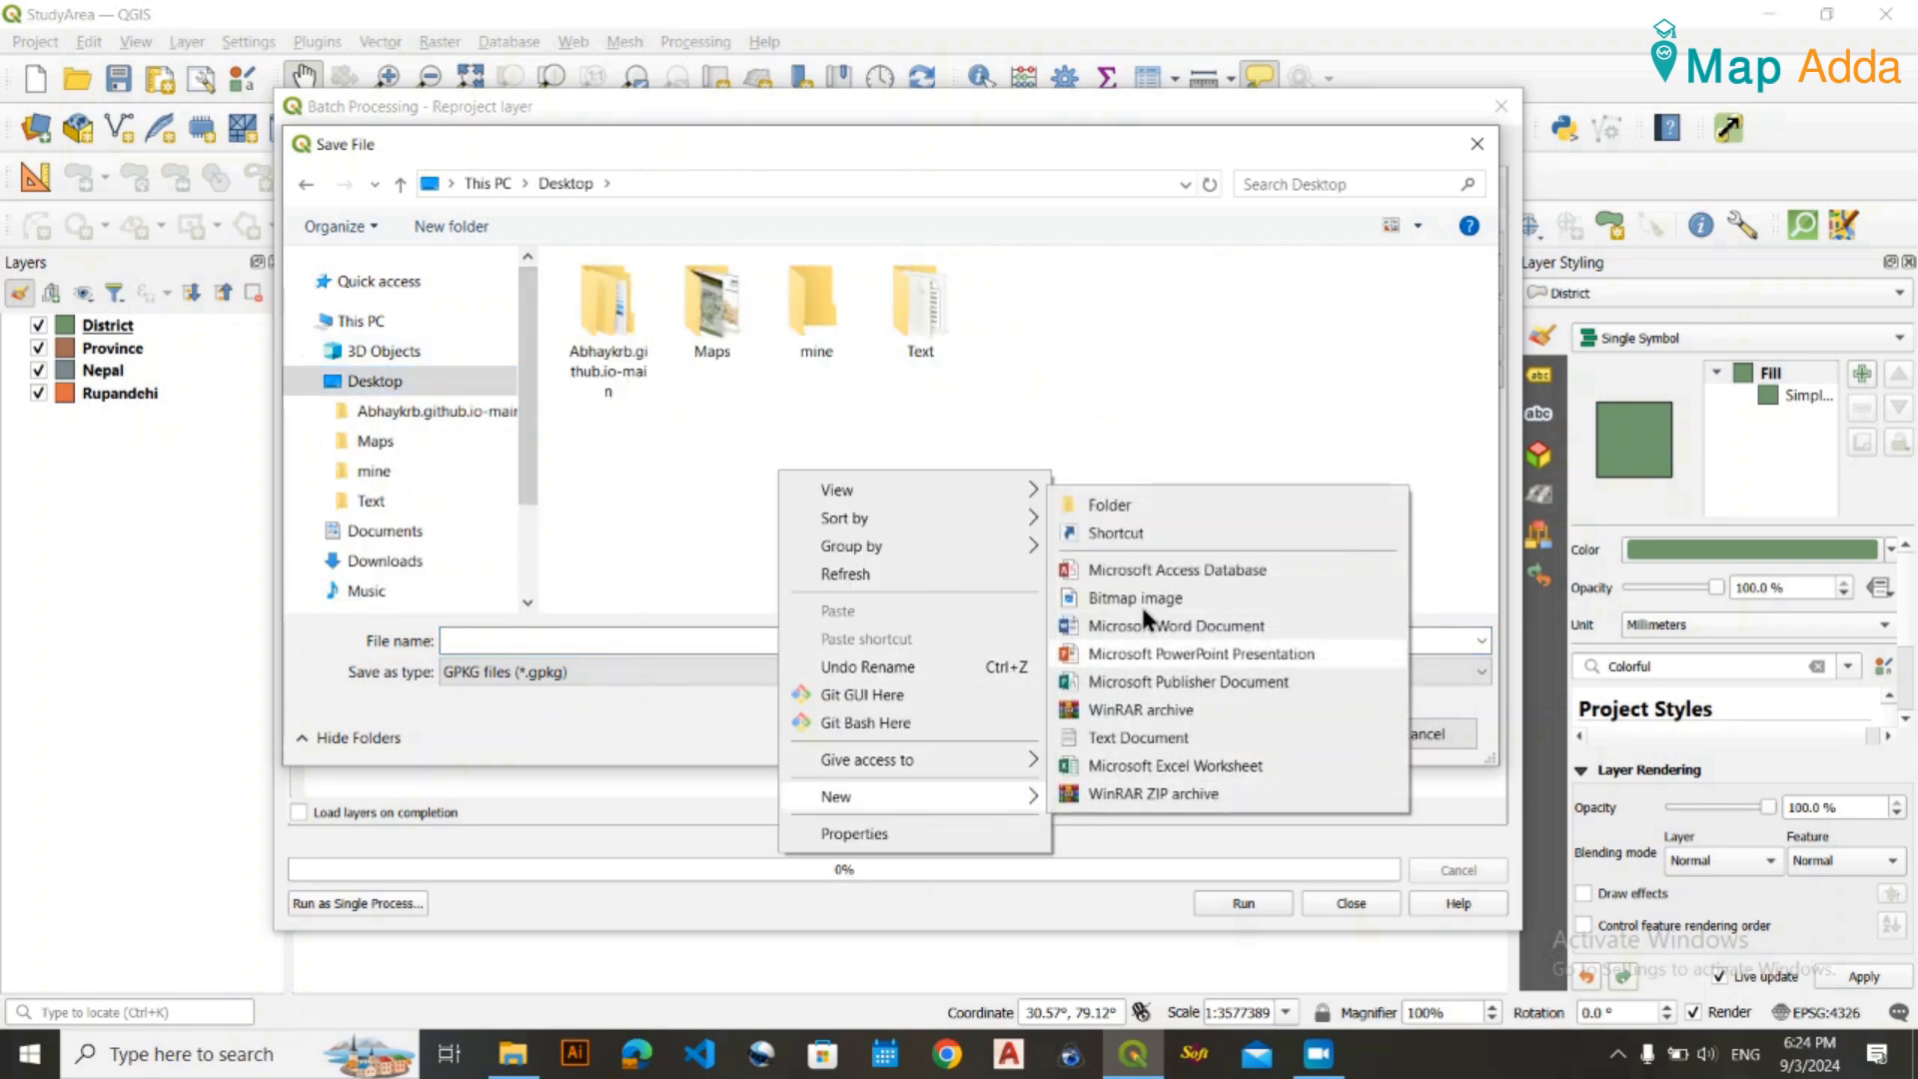
pyautogui.click(1133, 511)
pyautogui.write('output')
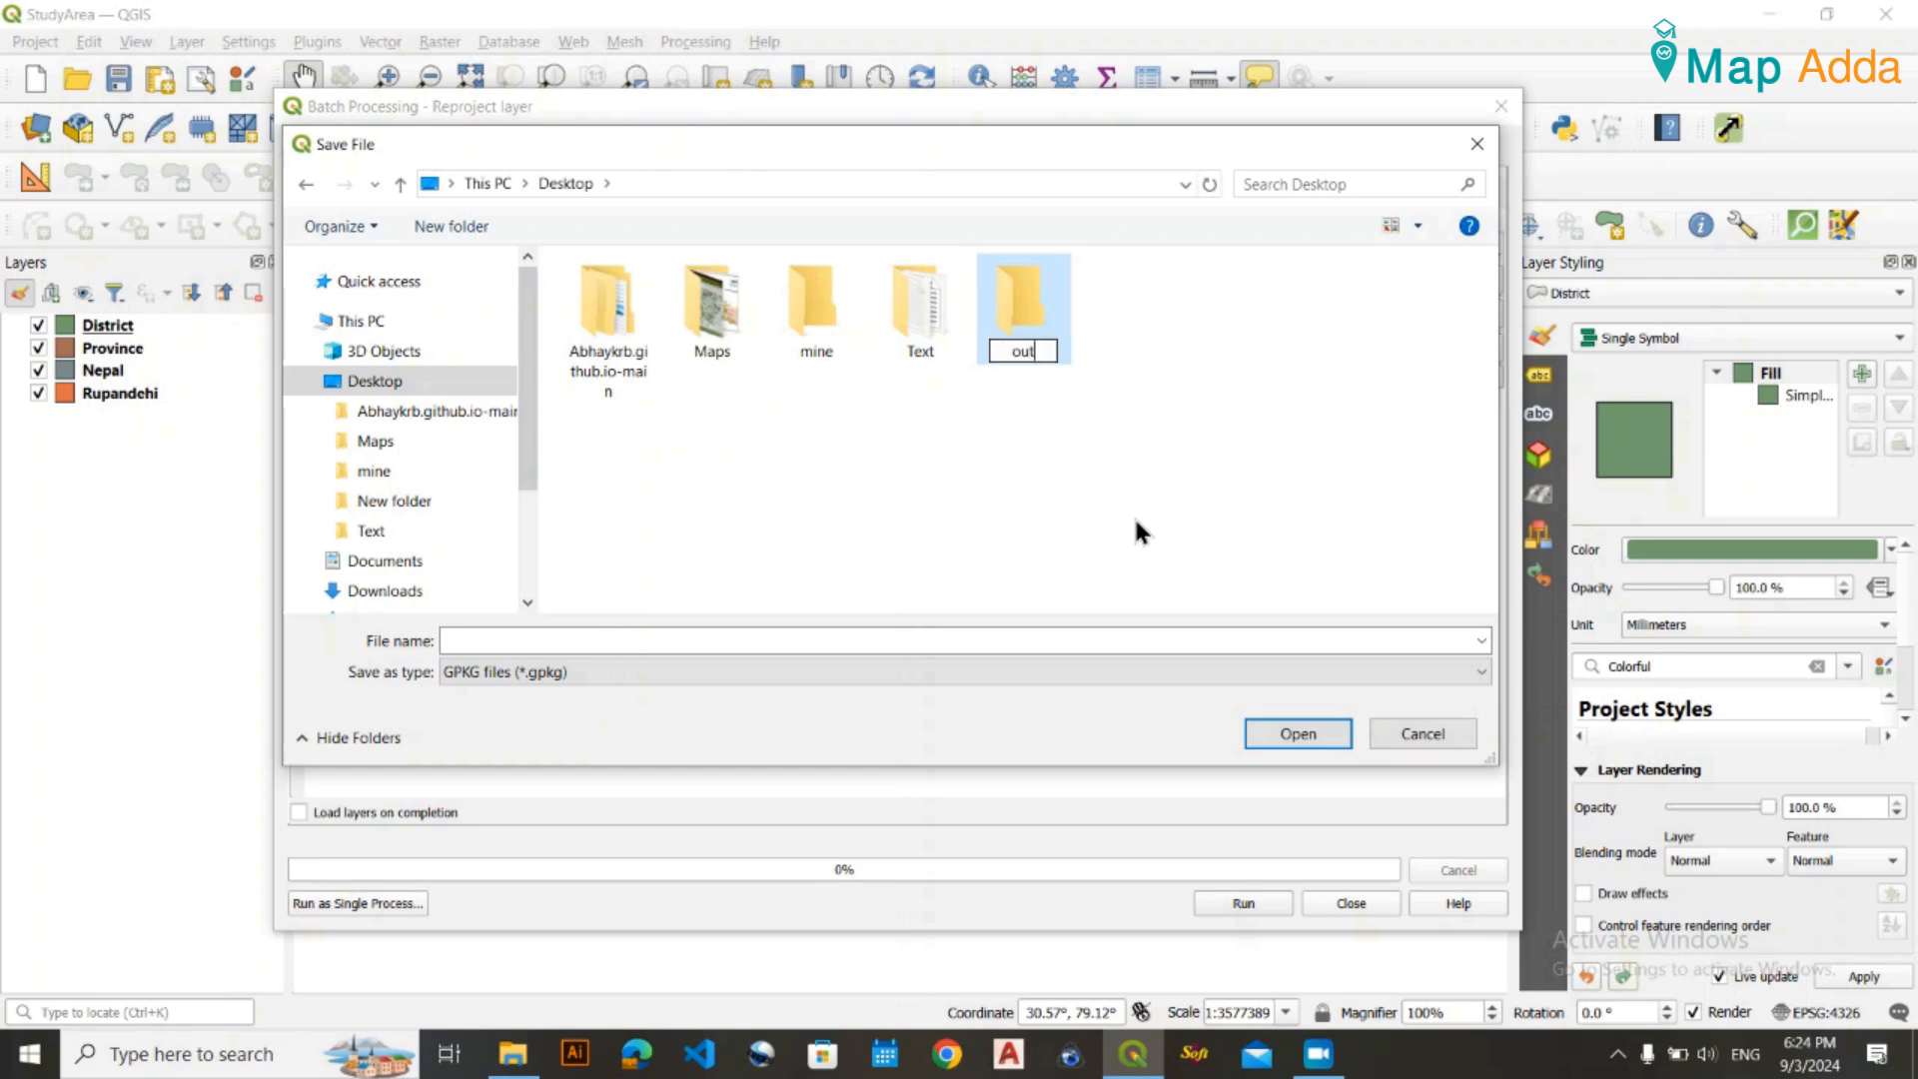
pyautogui.press('Return')
pyautogui.press('Return')
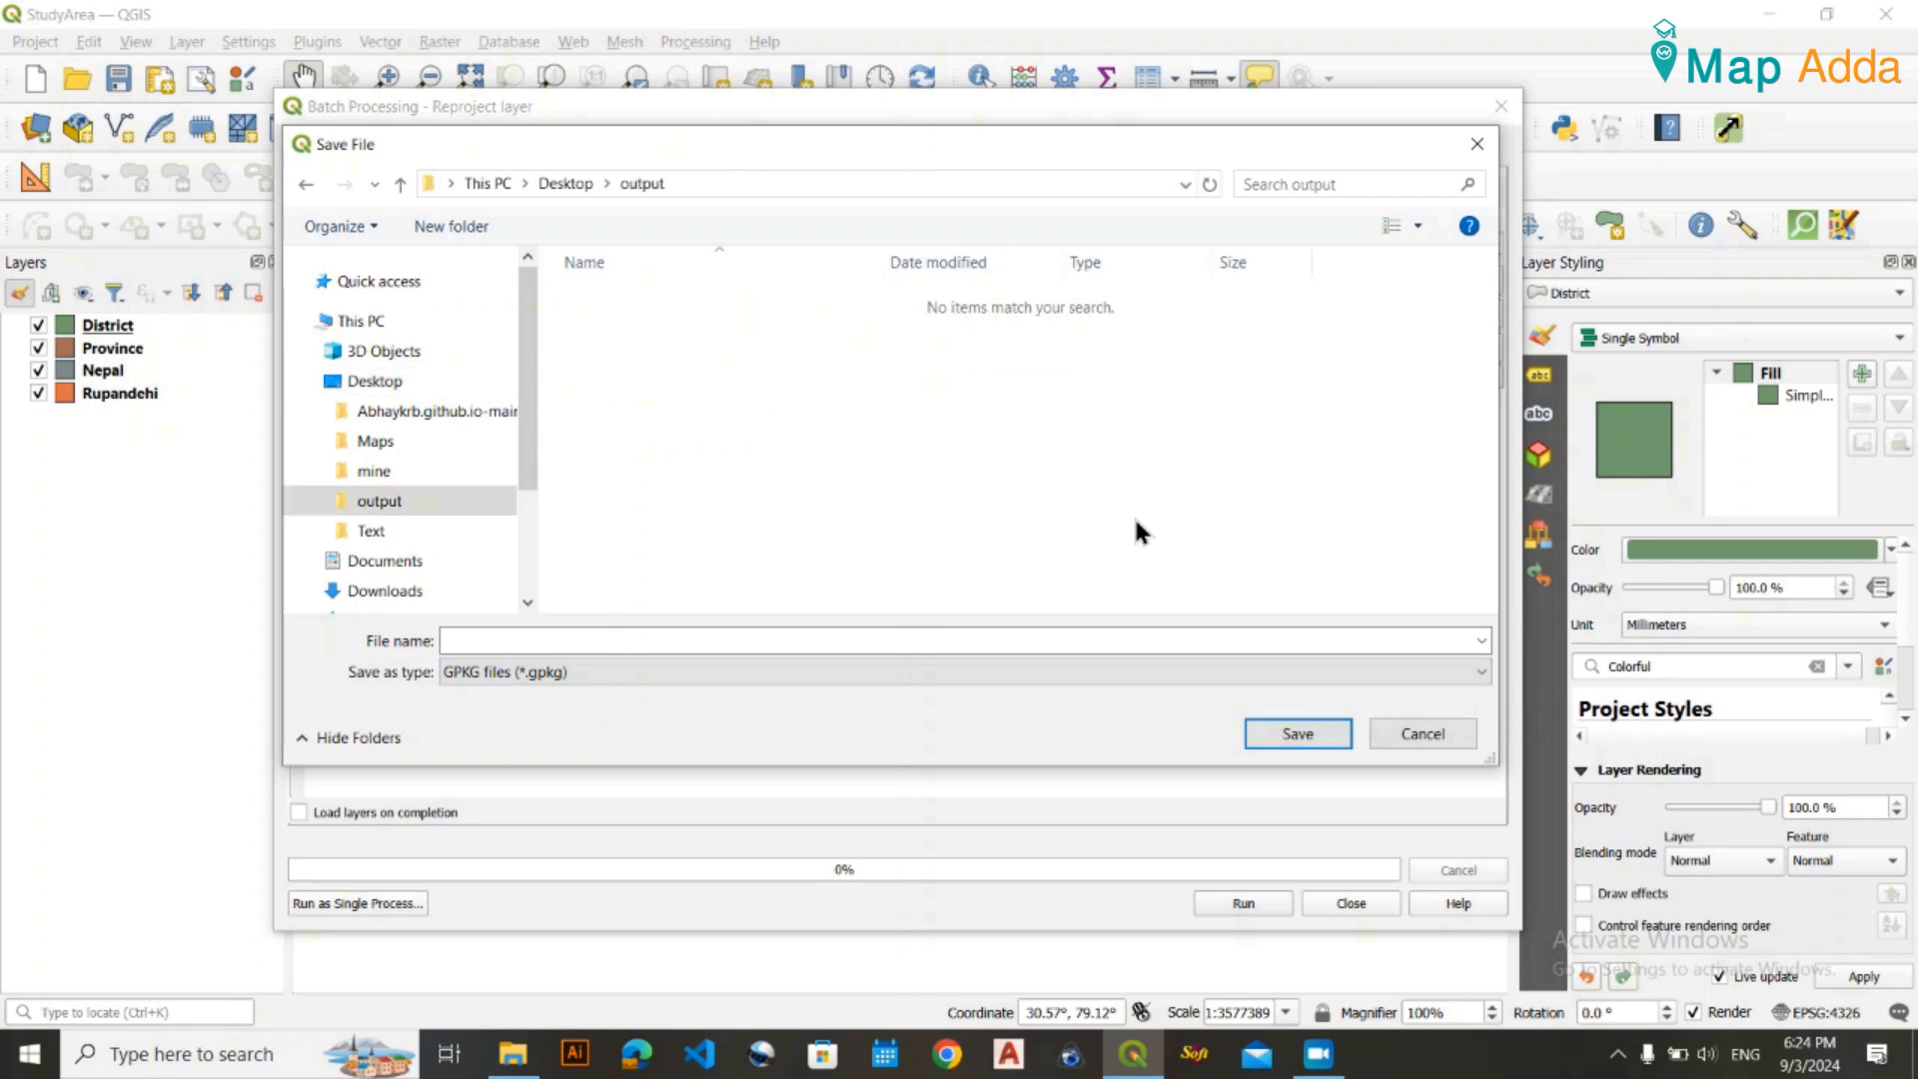
# Set the output format to SHP files and save with the file name prefix 44N-.
pyautogui.click(566, 671)
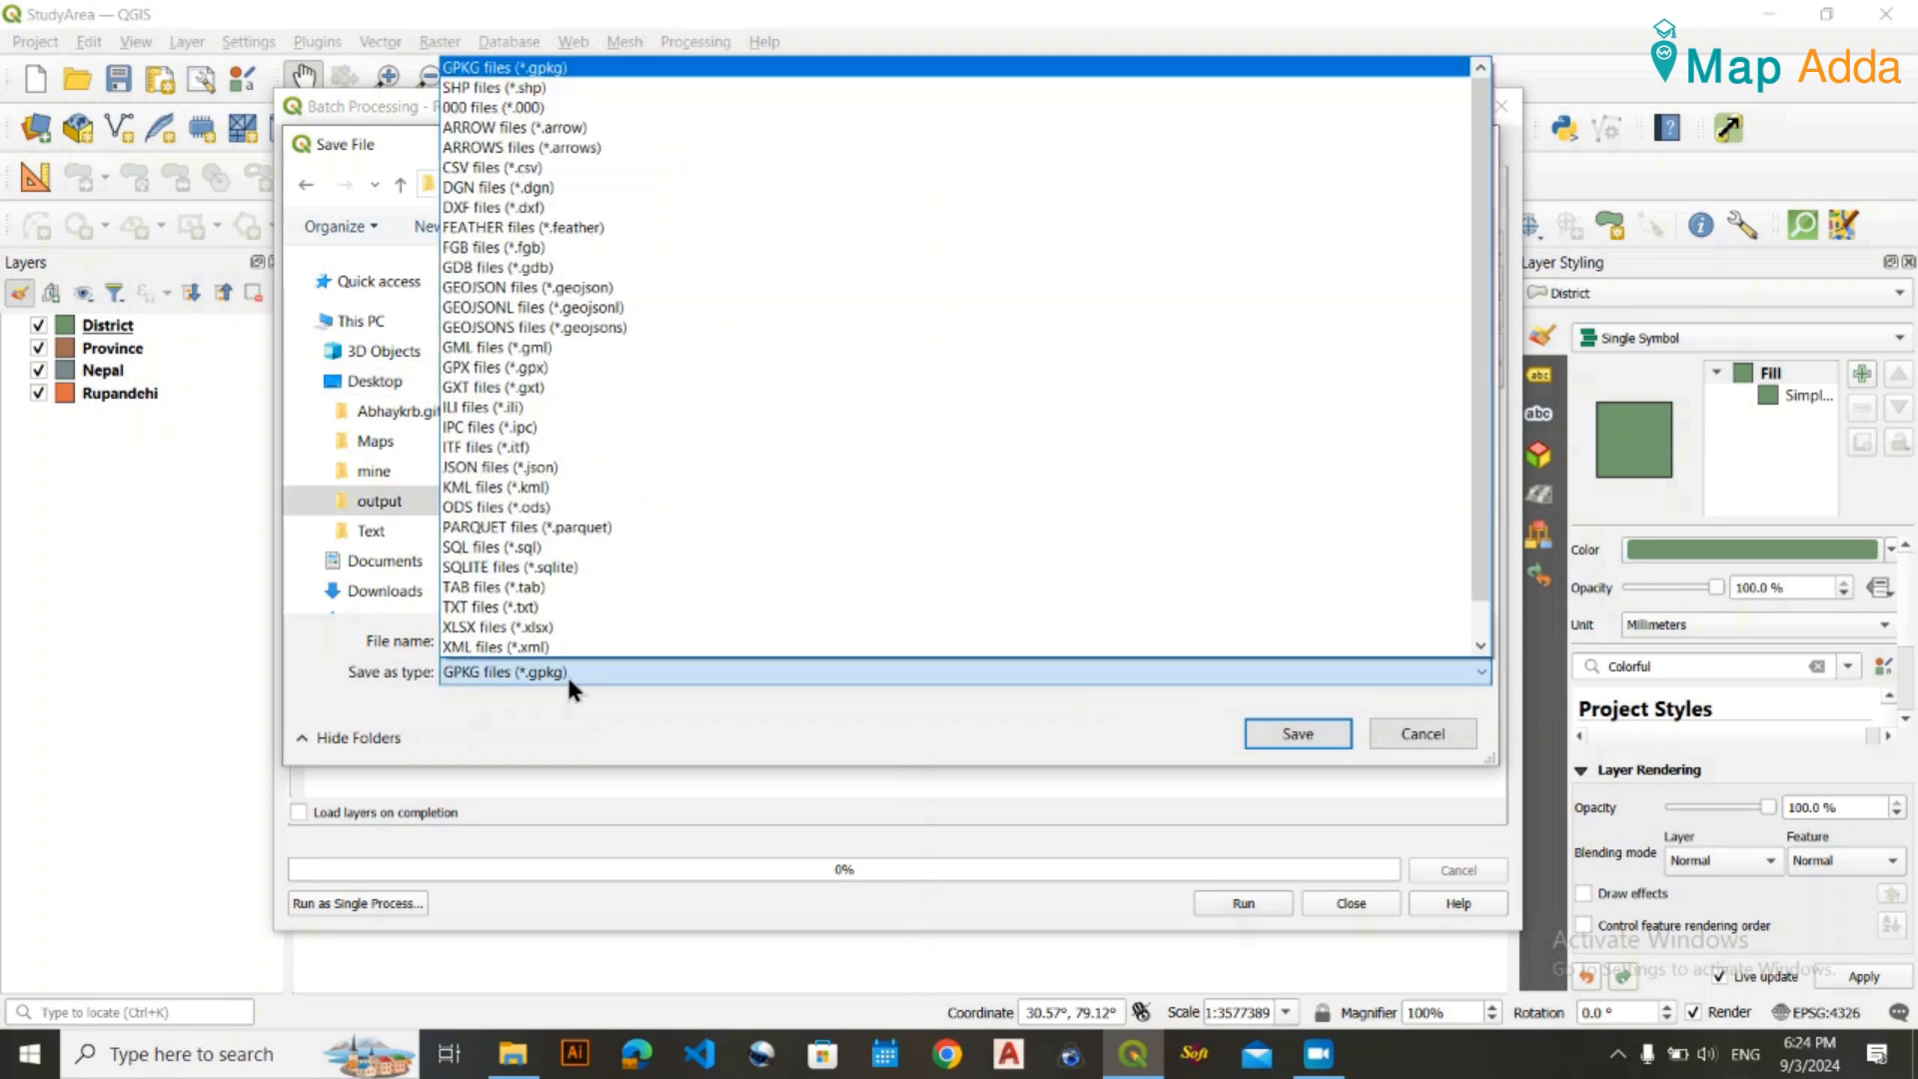
pyautogui.click(510, 94)
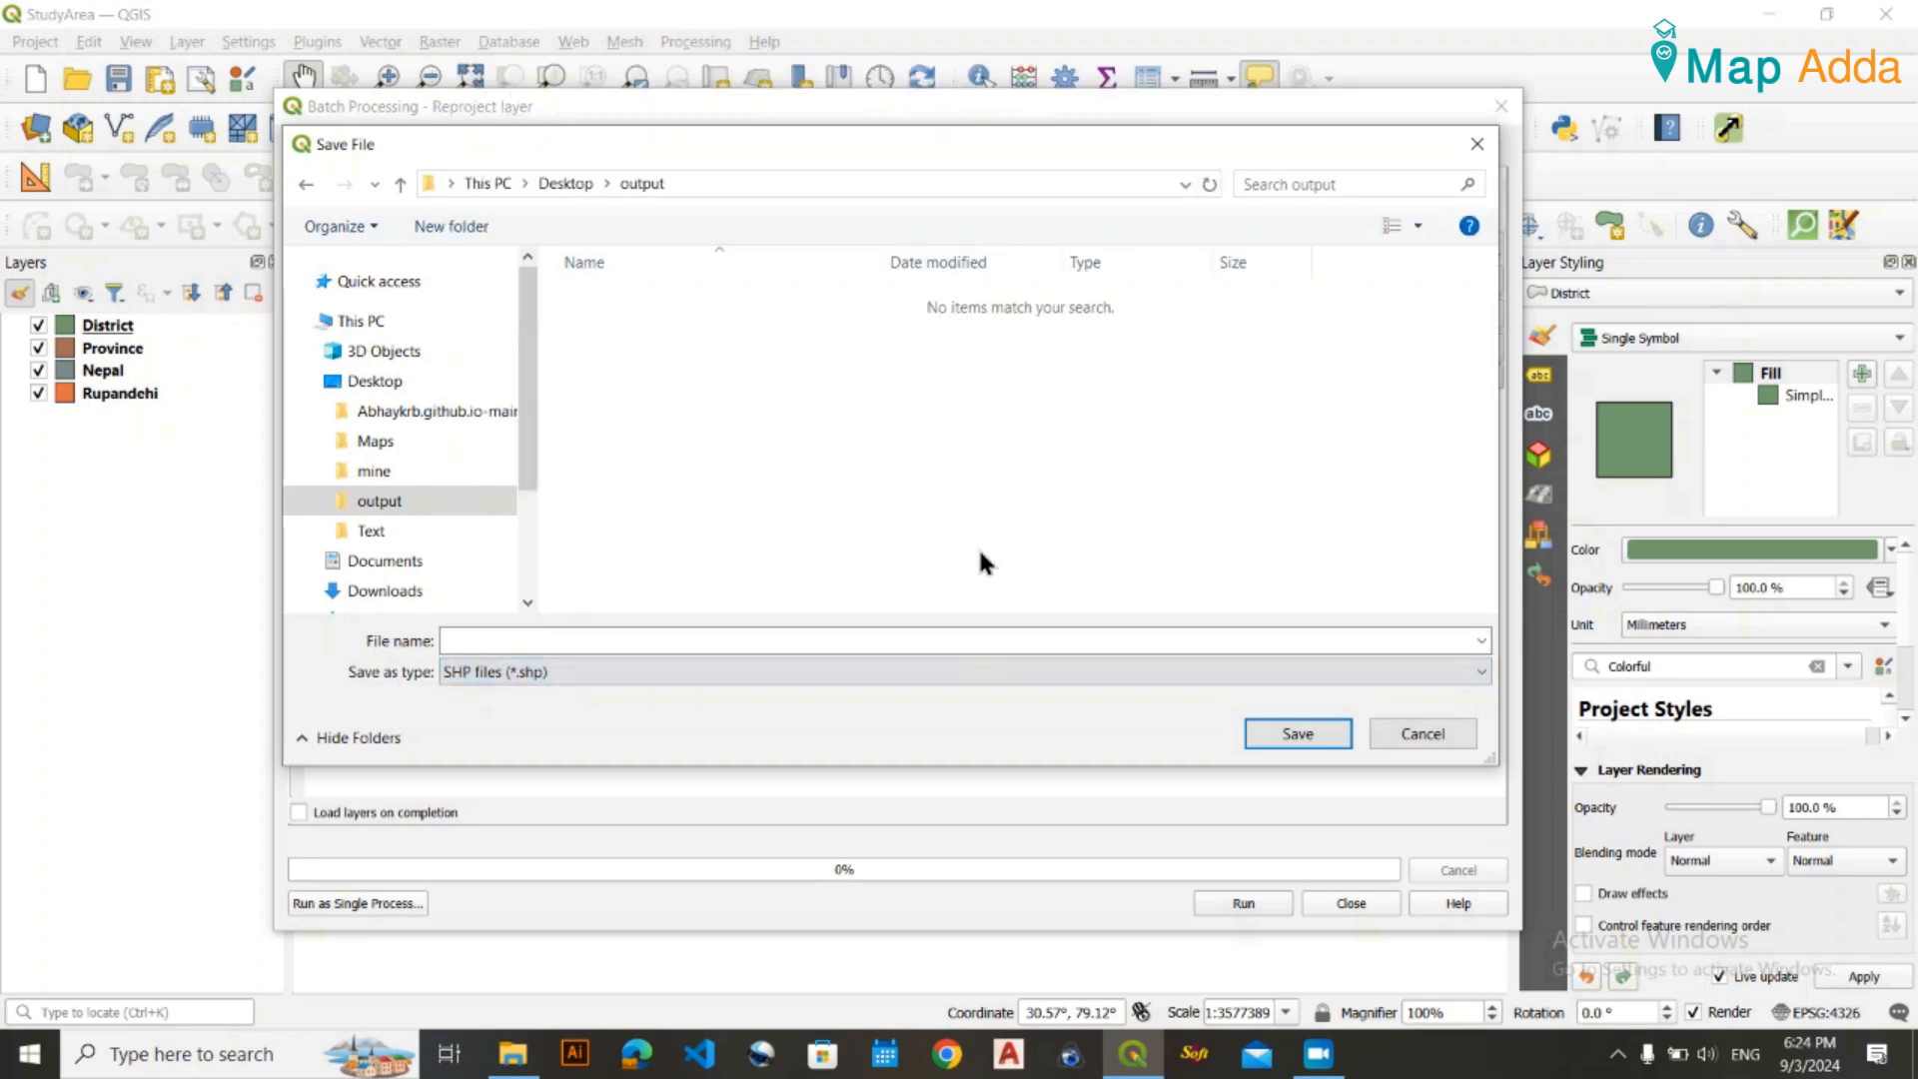
pyautogui.click(852, 646)
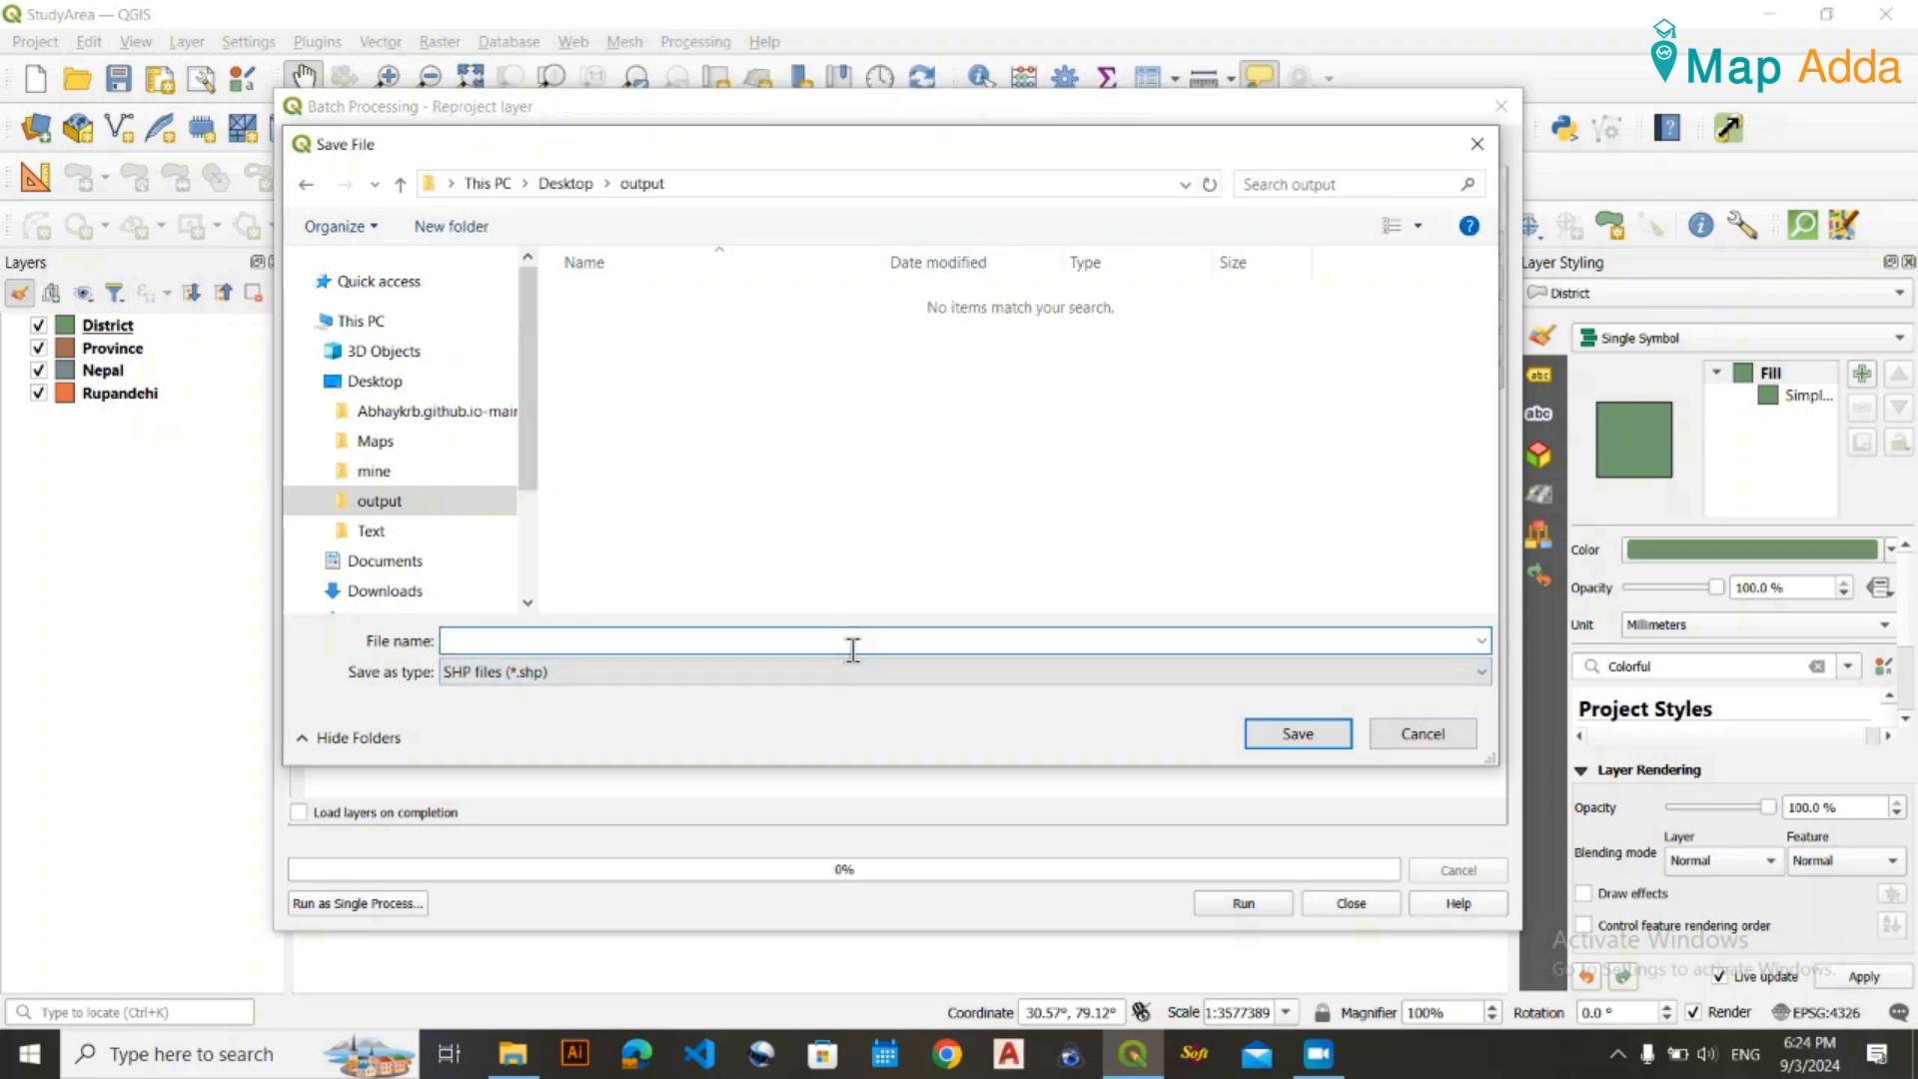
pyautogui.write('44N-')
pyautogui.click(1327, 732)
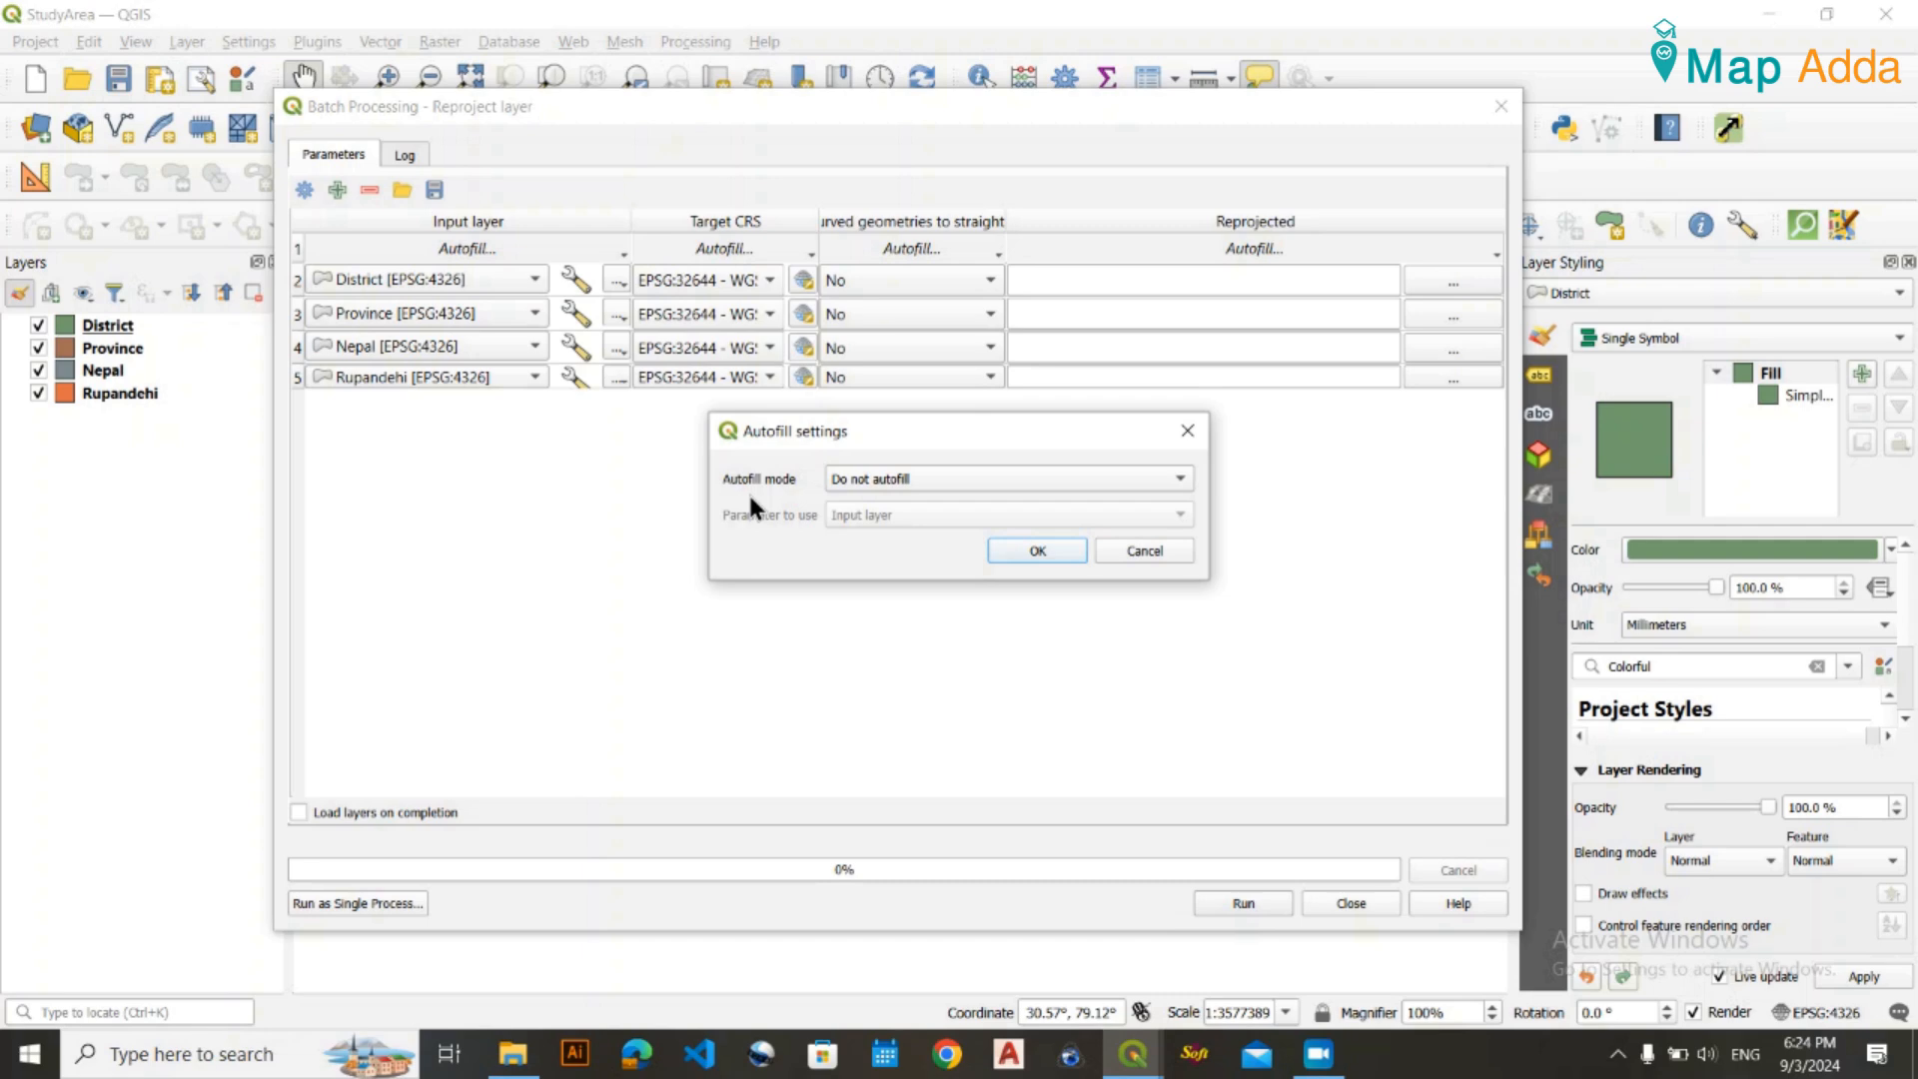
# Autofill the output names with the Input layer parameter values, run the batch reprojection and close the dialog.
pyautogui.click(1039, 478)
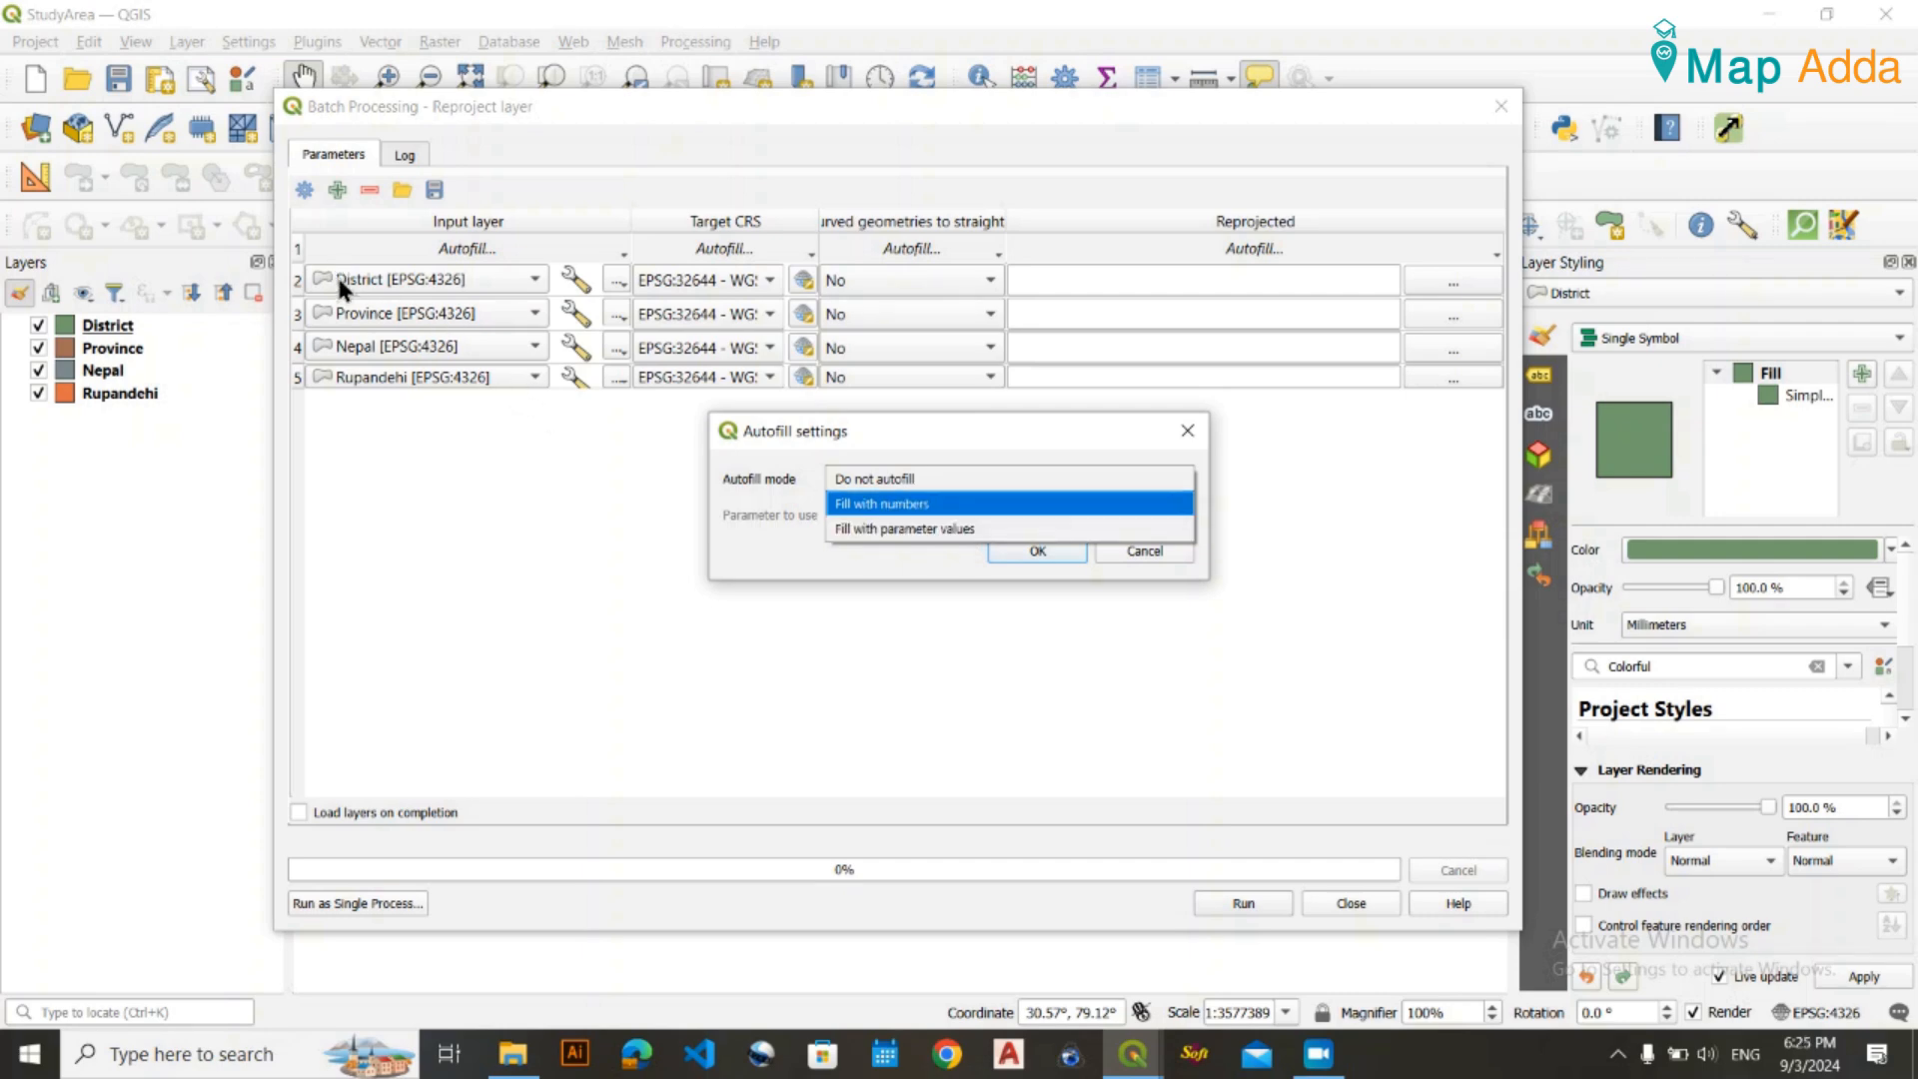
pyautogui.click(892, 535)
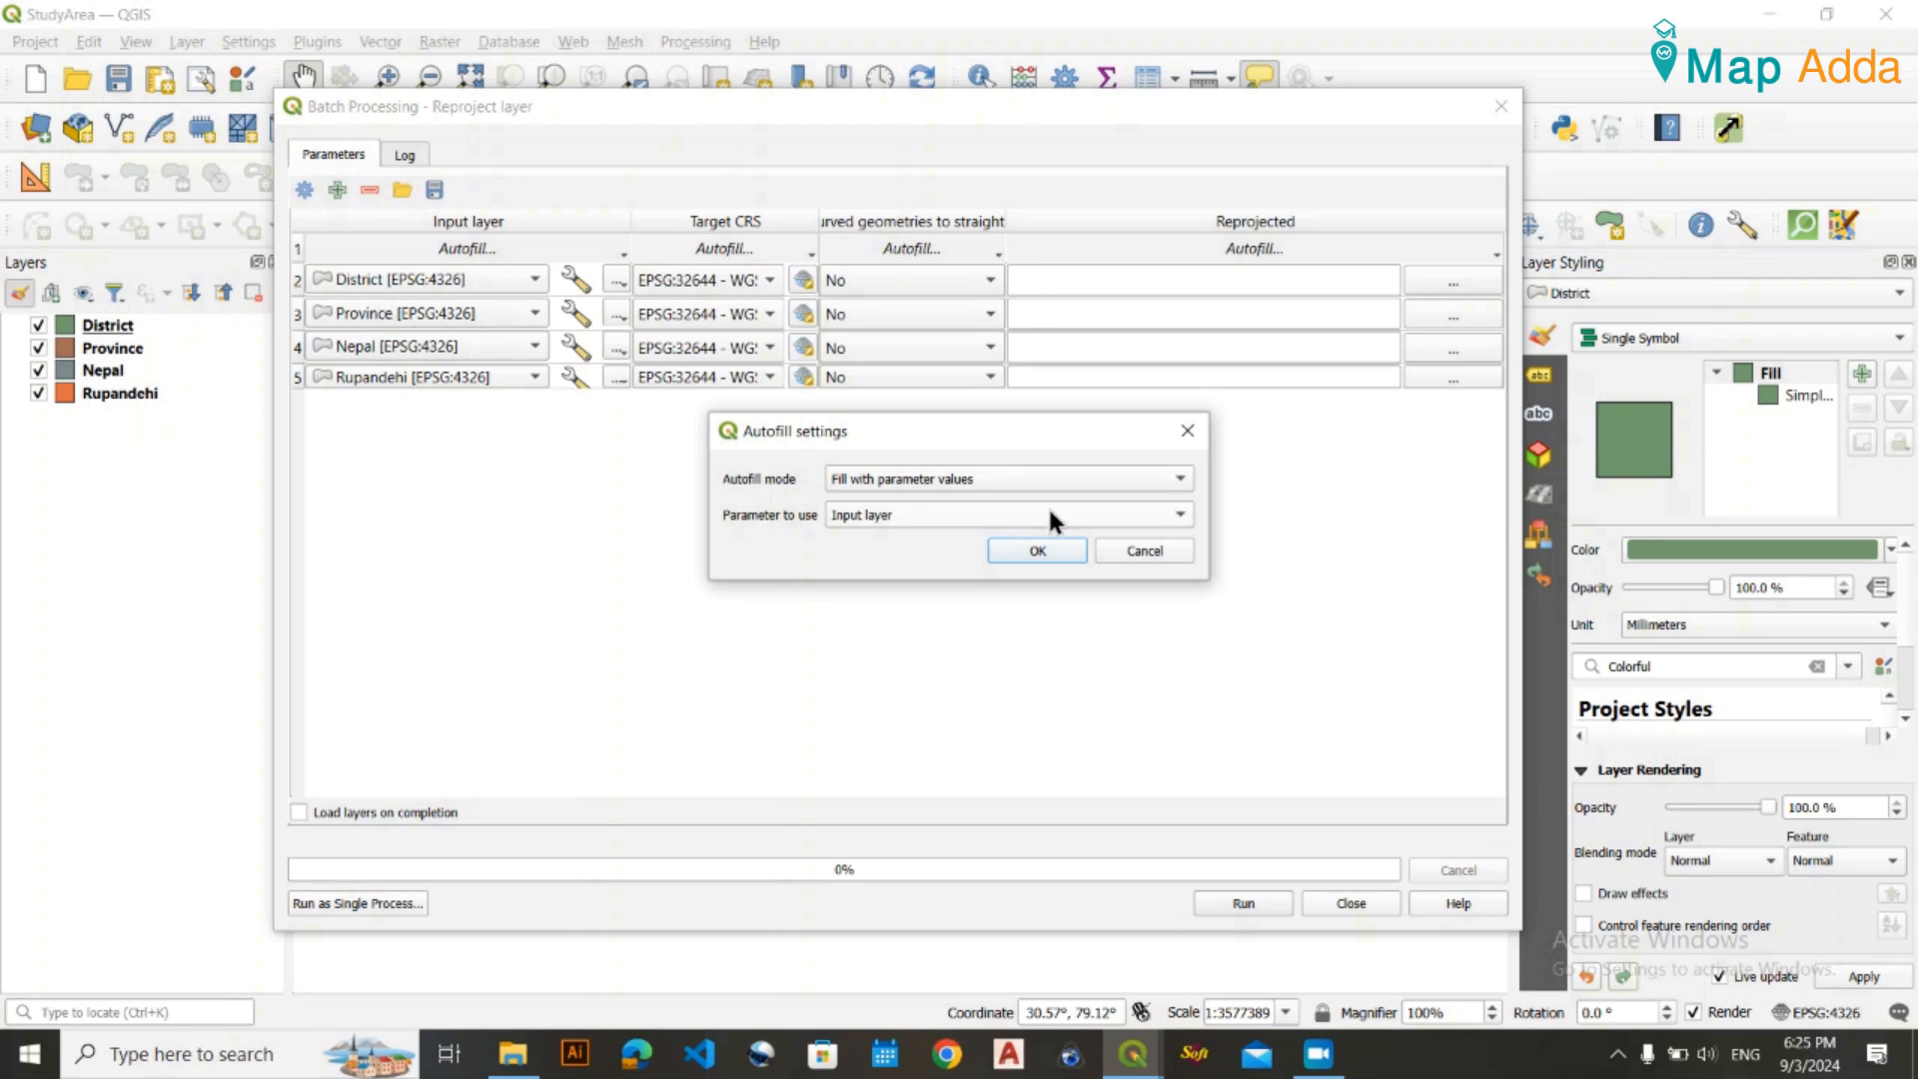
pyautogui.click(1036, 551)
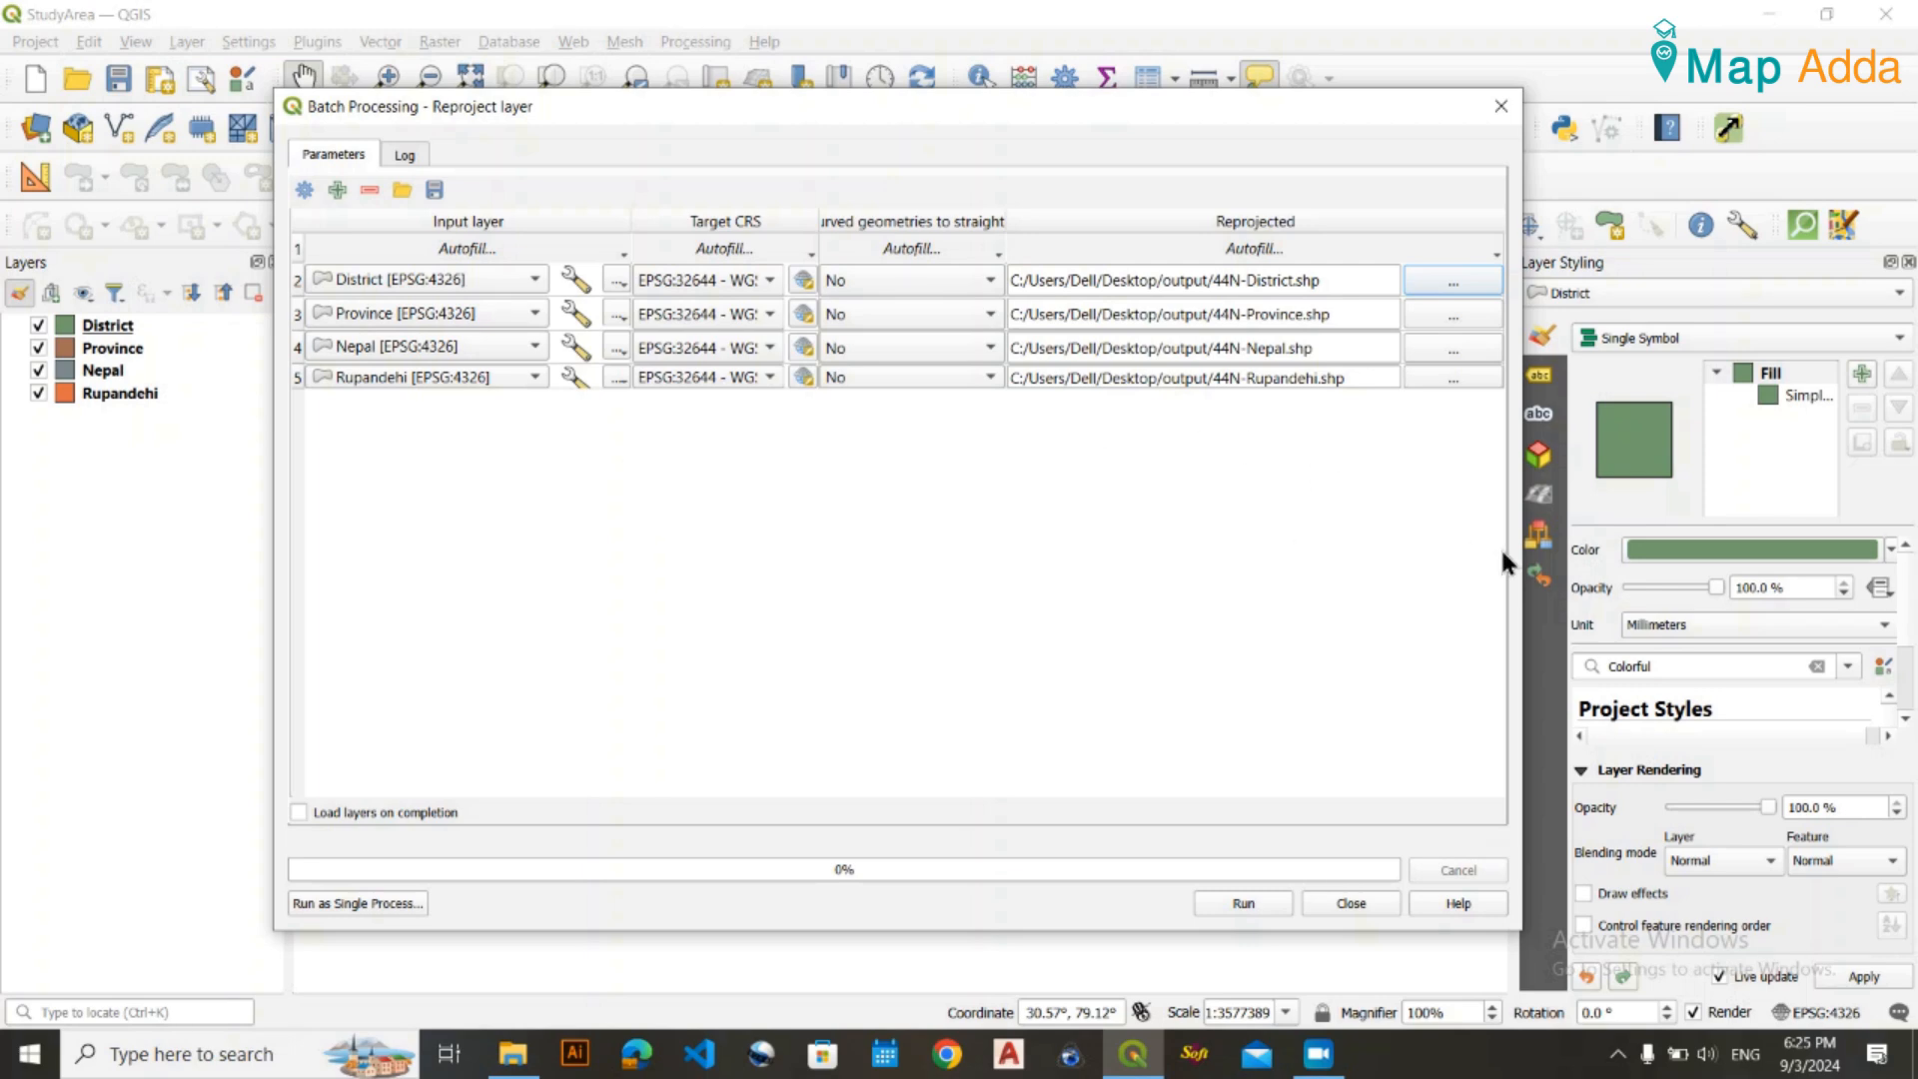
pyautogui.click(1222, 902)
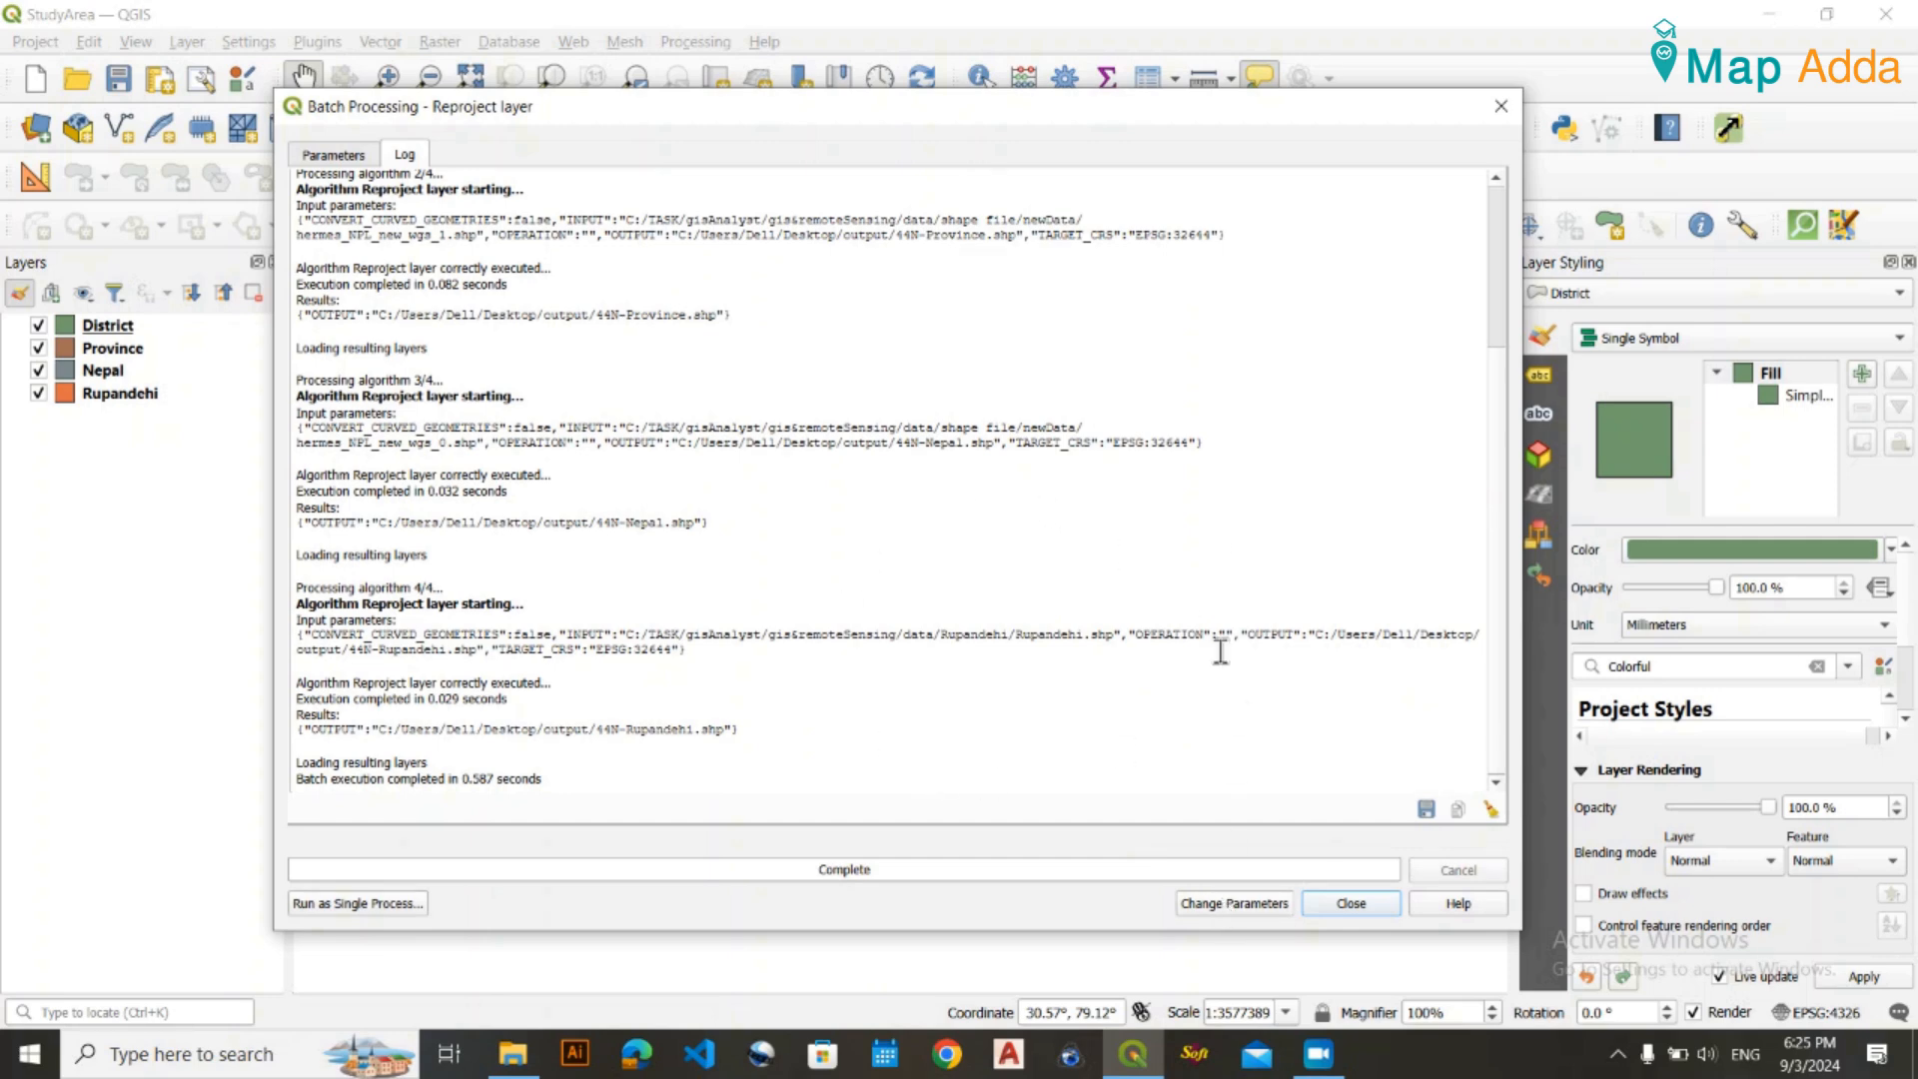
pyautogui.click(1376, 905)
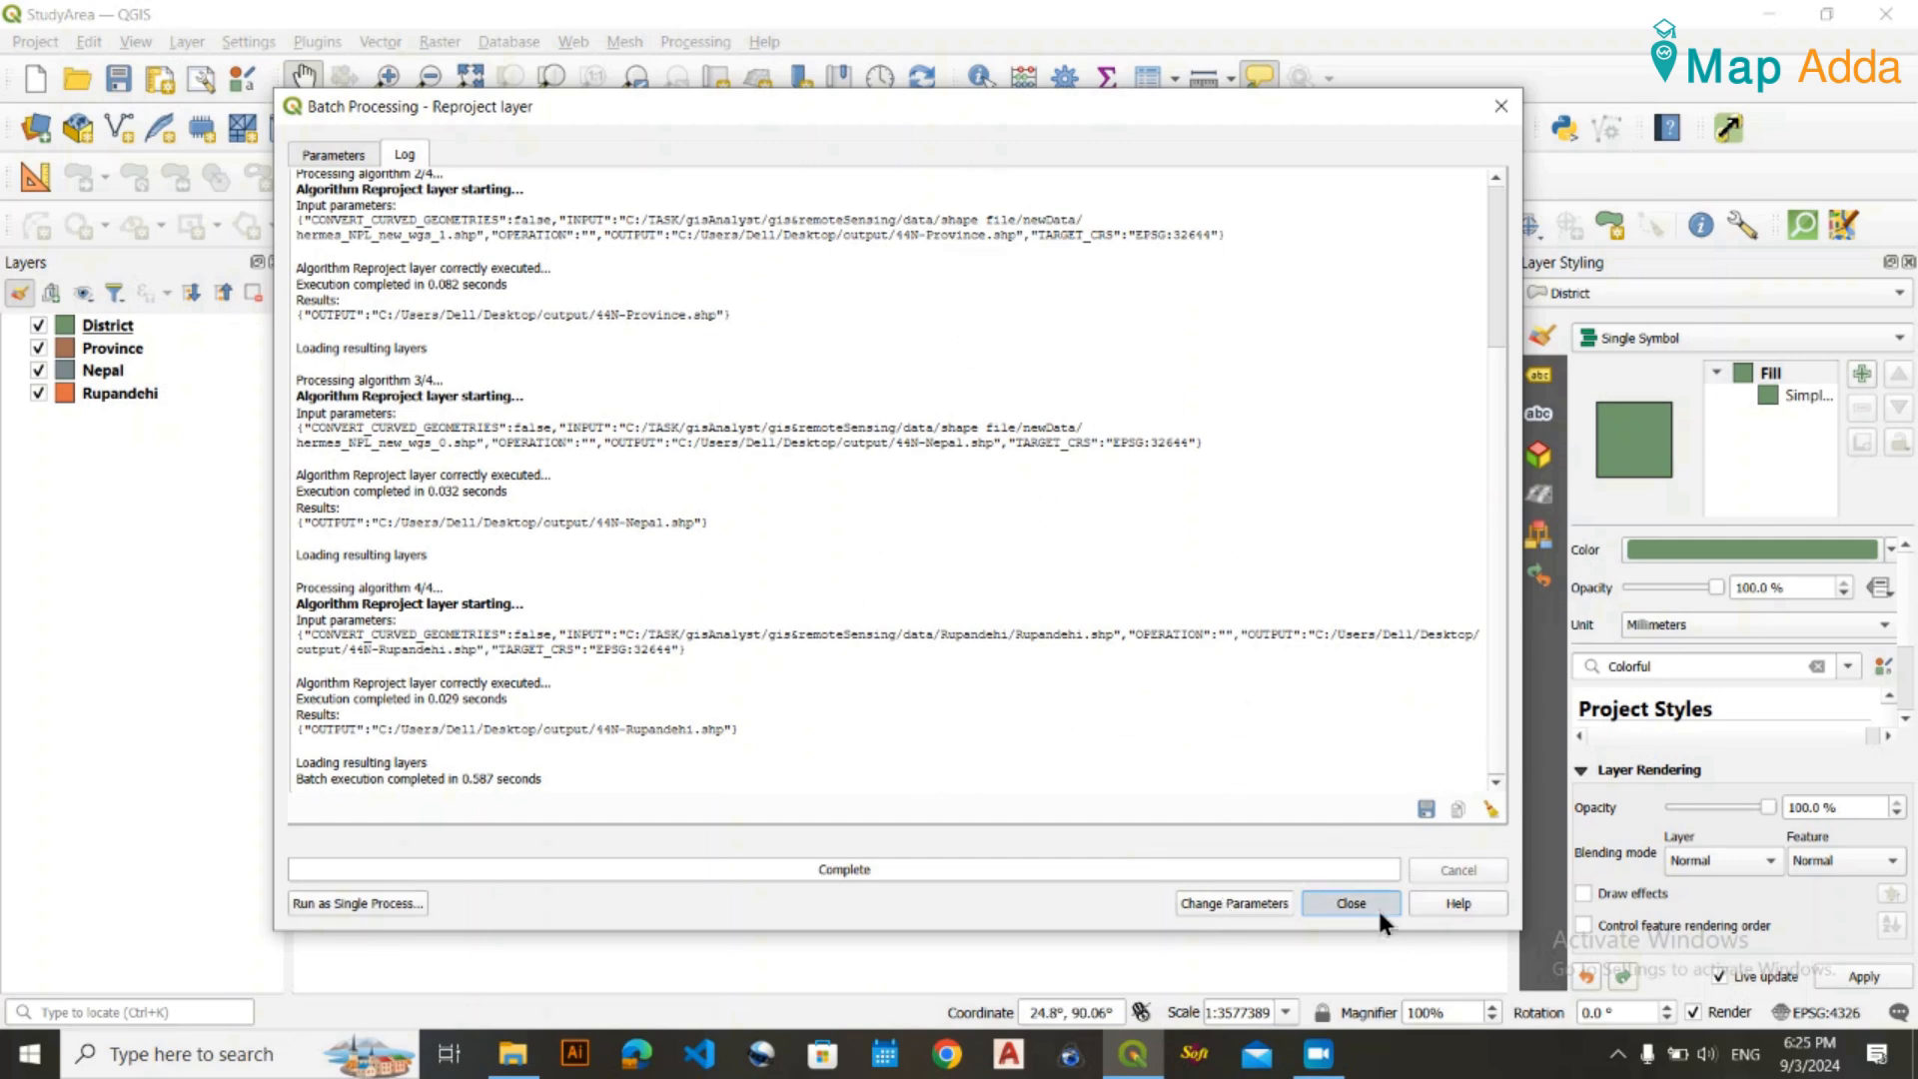
# Switch to File Explorer and open the output folder on the Desktop.
pyautogui.click(512, 1054)
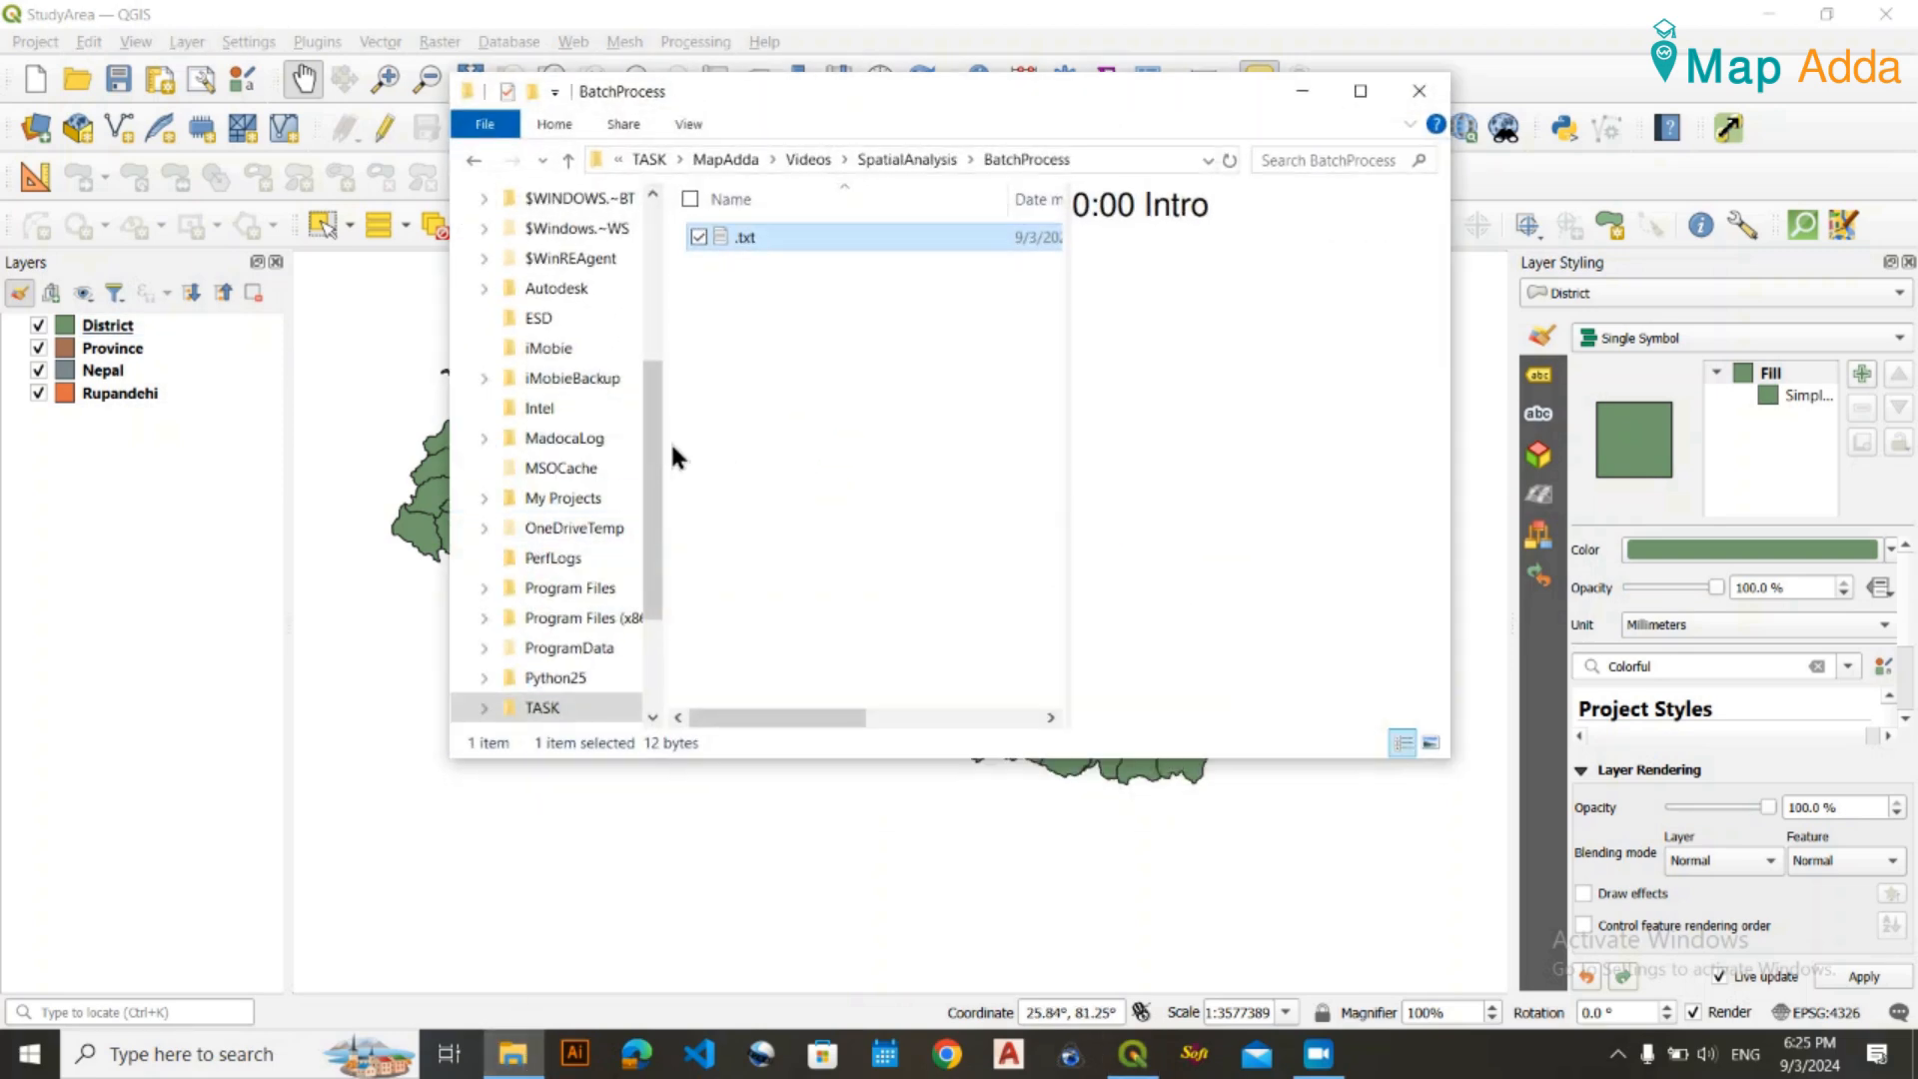
pyautogui.scroll(4, 540, 300)
pyautogui.click(567, 317)
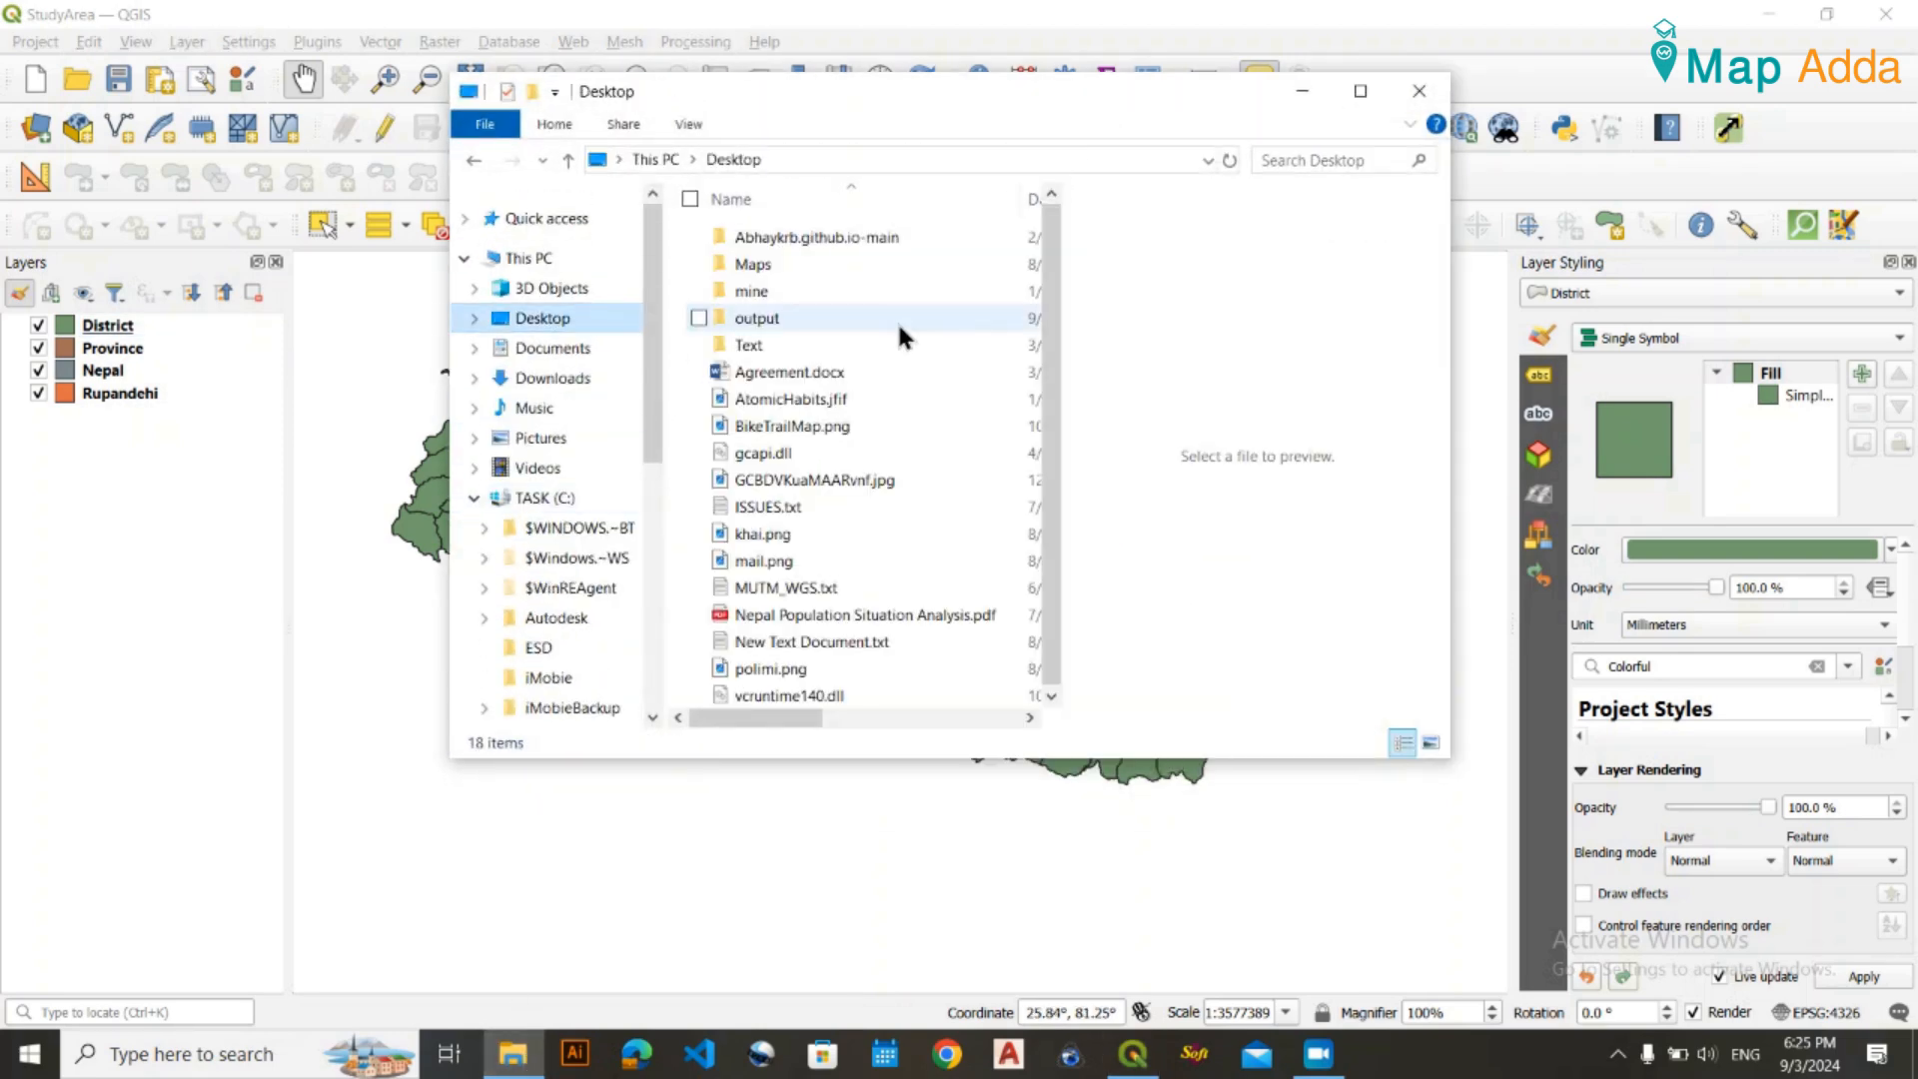
pyautogui.doubleClick(833, 314)
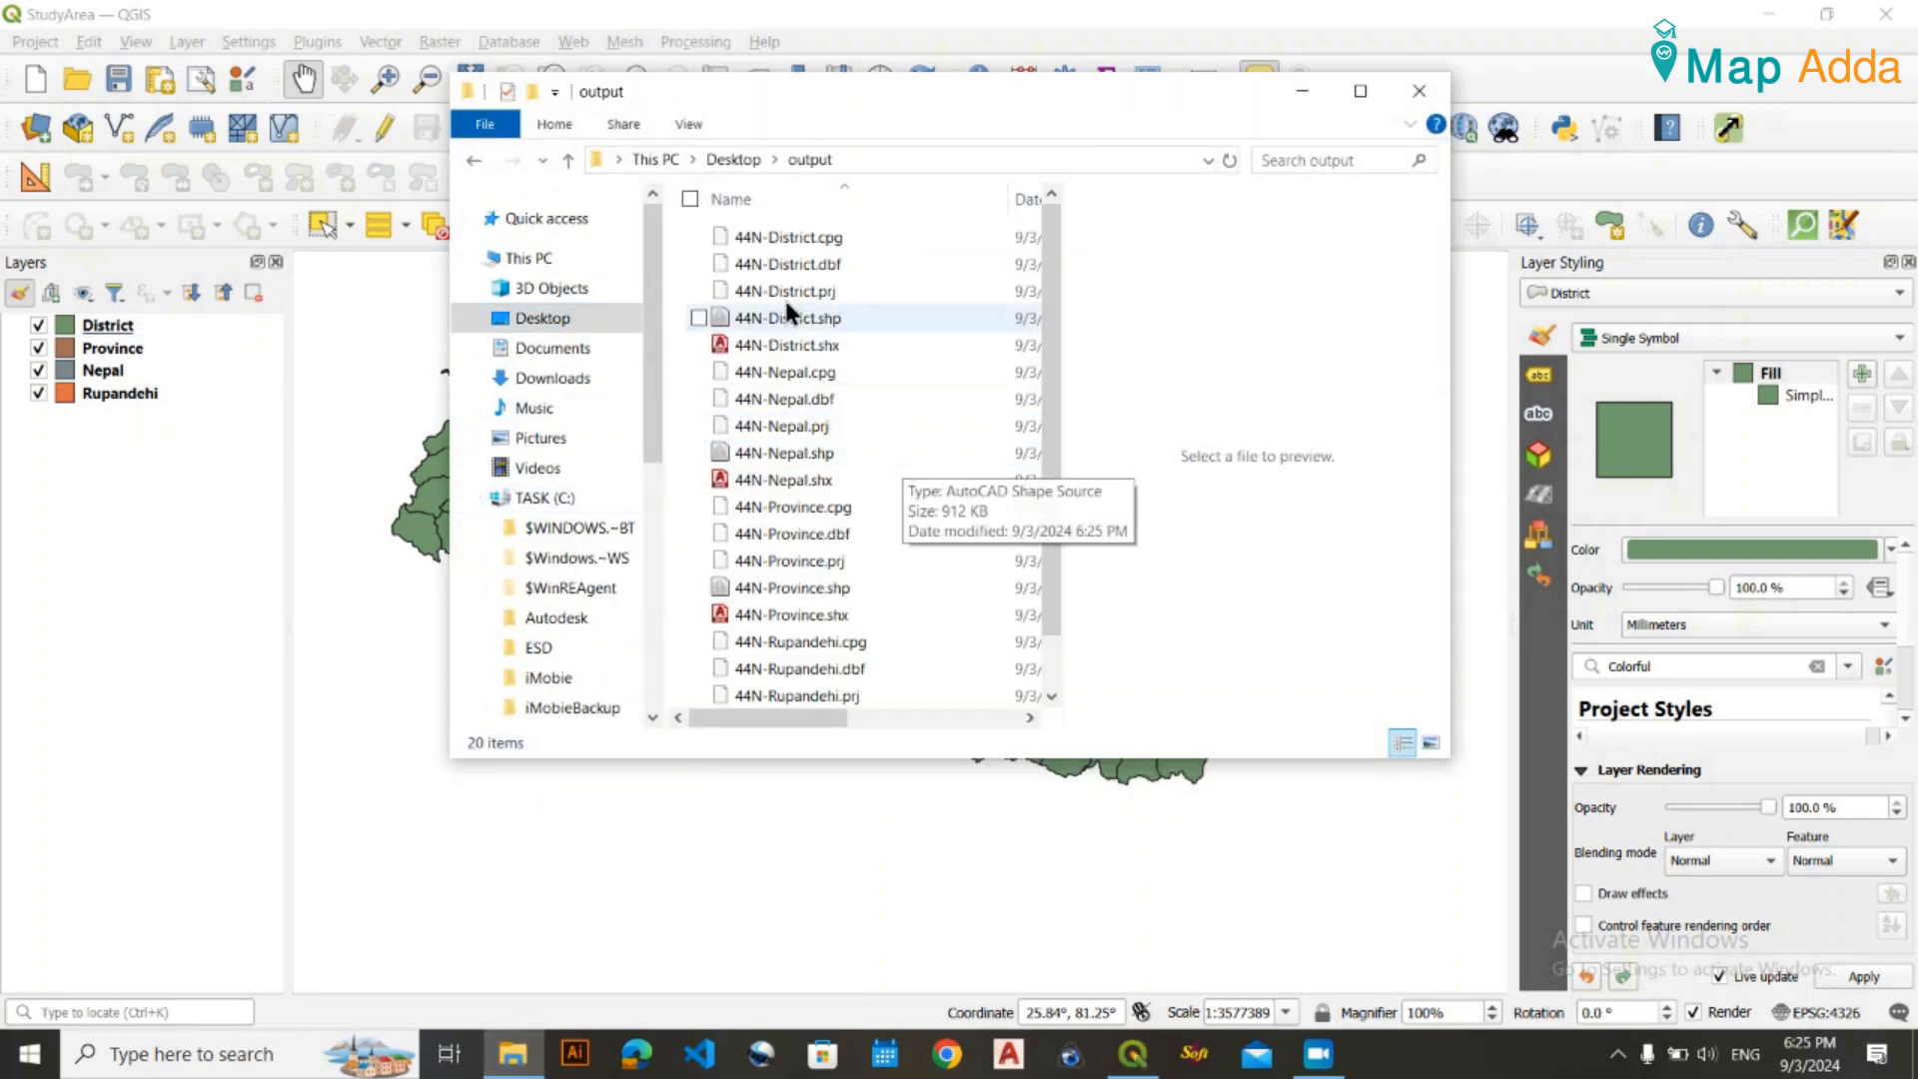
# Add the 44N-District, 44N-Province, 44N-Rupandehi and 44N-Nepal .shp files to the QGIS project's layers and minimize the File Explorer window.
pyautogui.click(848, 319)
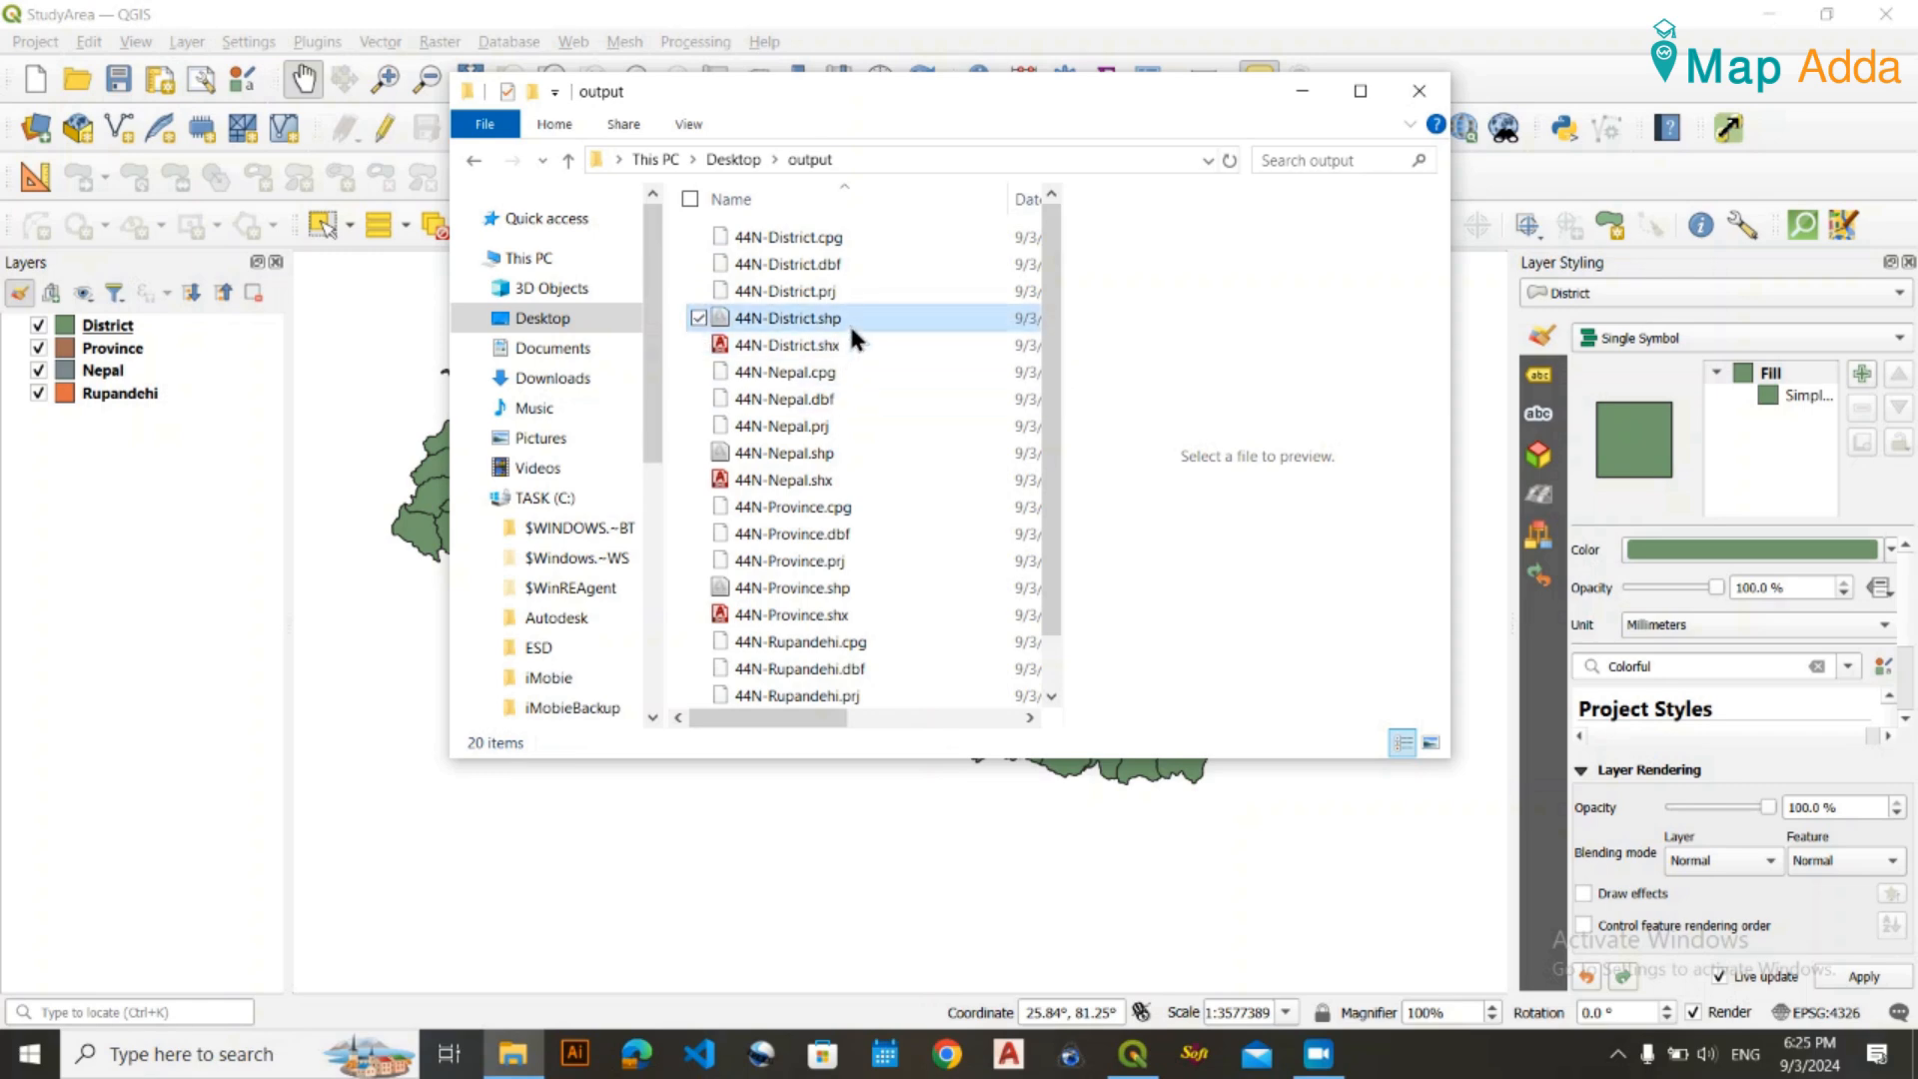
pyautogui.keyDown('ctrl'); pyautogui.click(847, 585); pyautogui.keyUp('ctrl')
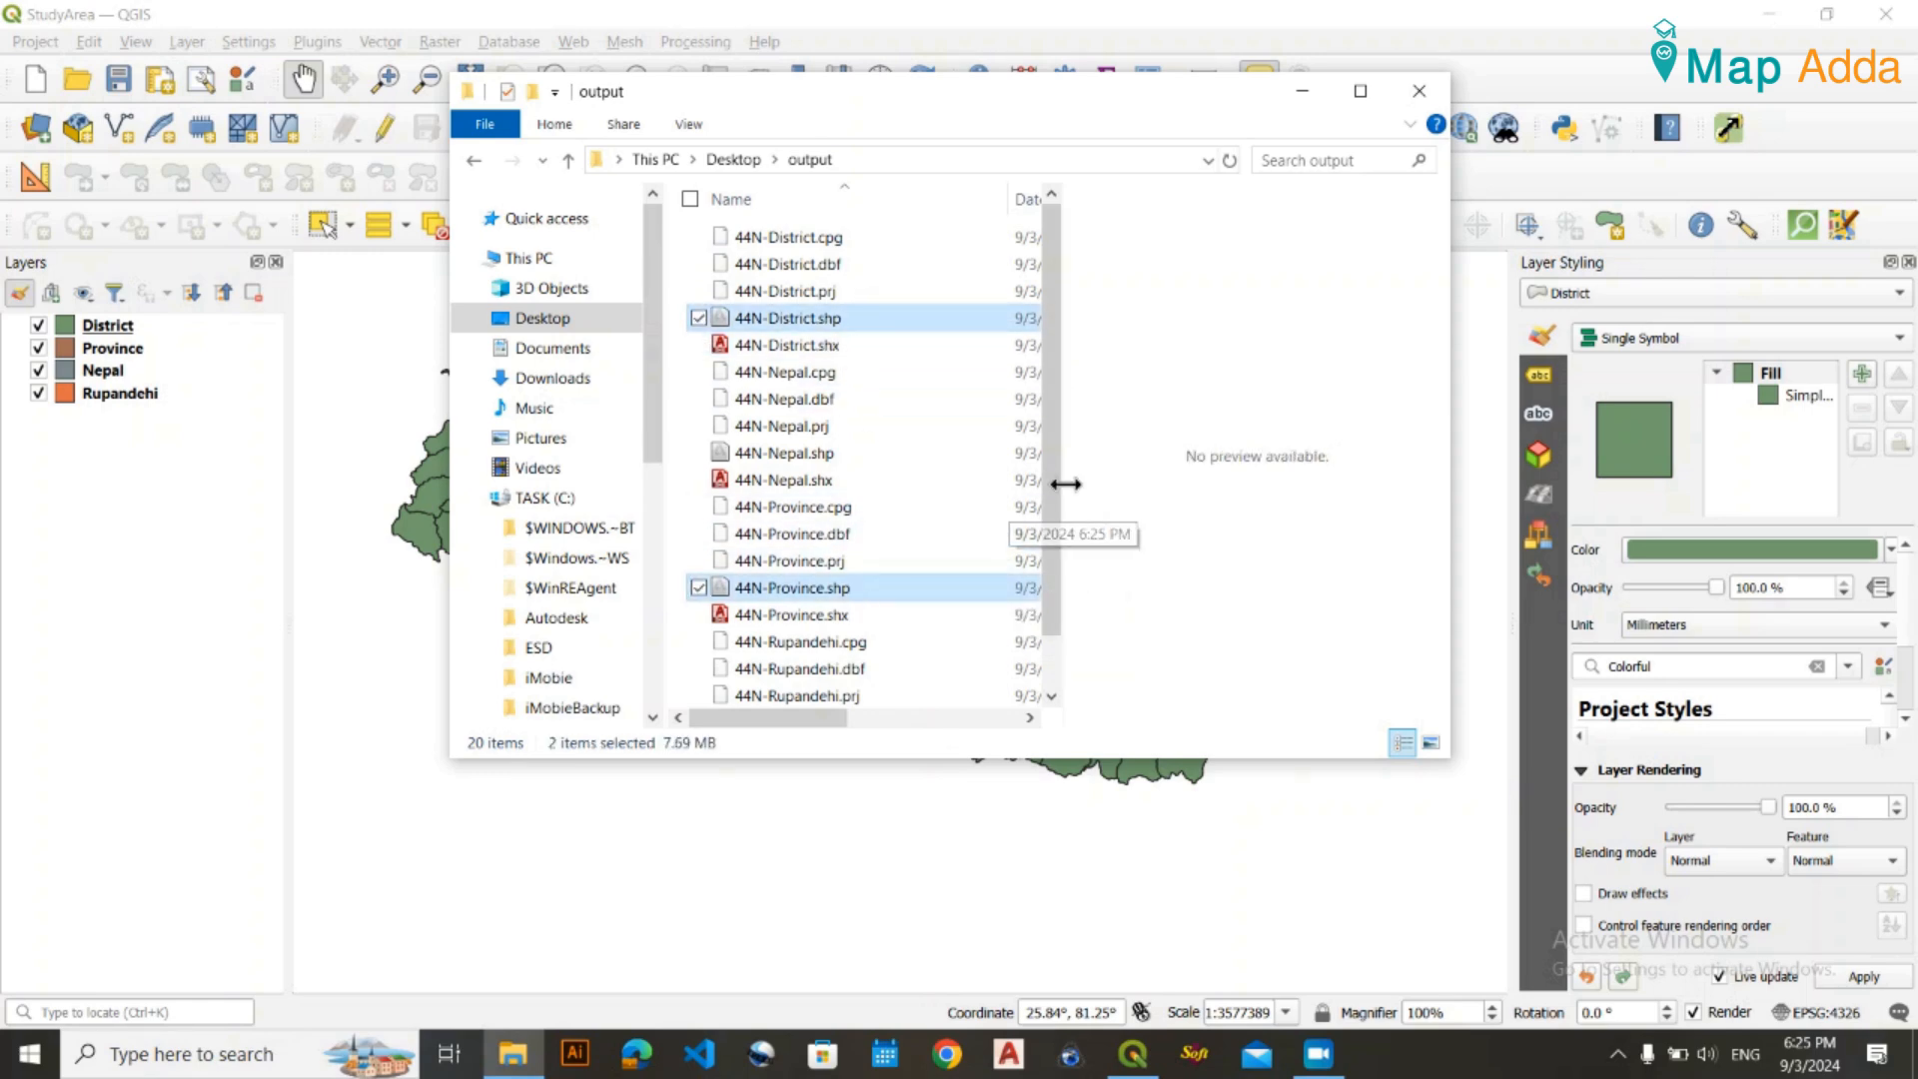
pyautogui.moveTo(1057, 492); pyautogui.dragTo(1061, 556)
pyautogui.keyDown('ctrl'); pyautogui.click(859, 664); pyautogui.keyUp('ctrl')
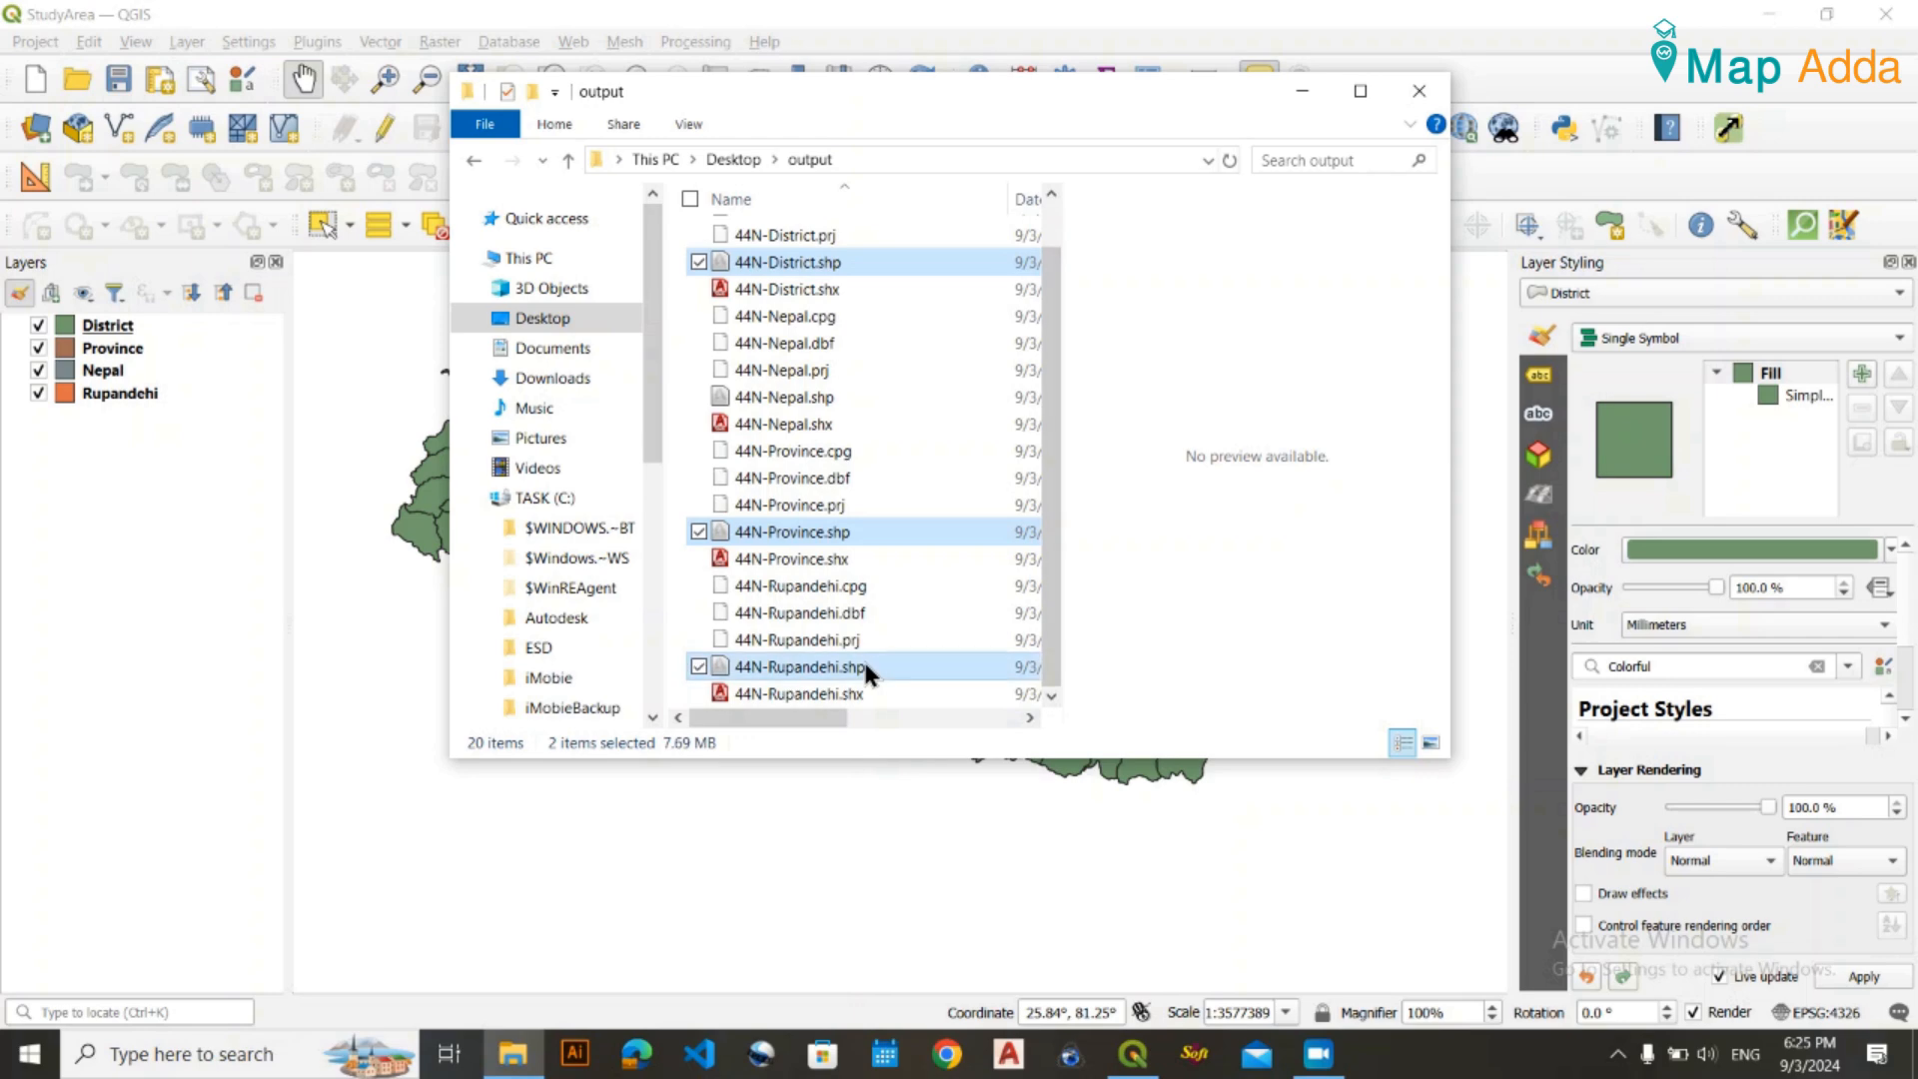
pyautogui.keyDown('ctrl'); pyautogui.click(832, 399); pyautogui.keyUp('ctrl')
pyautogui.moveTo(906, 394); pyautogui.dragTo(150, 303)
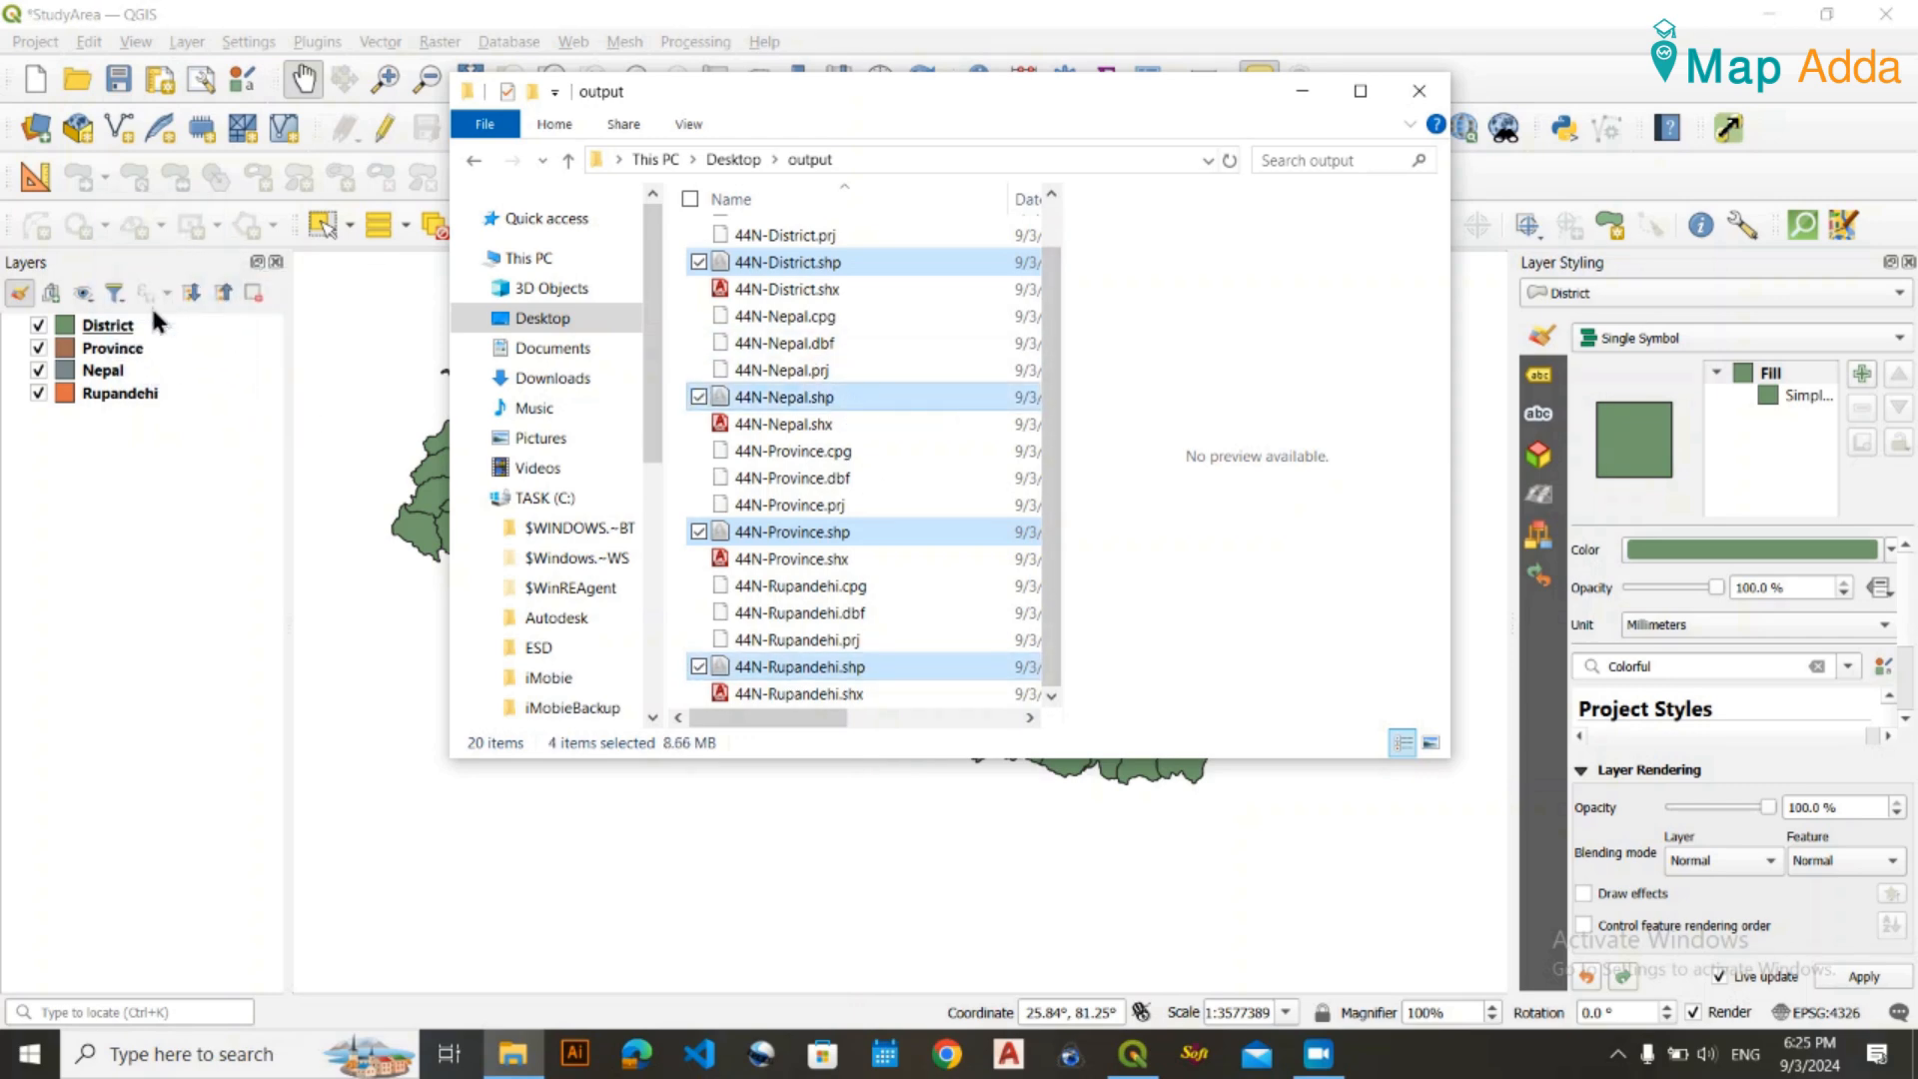
pyautogui.click(1301, 91)
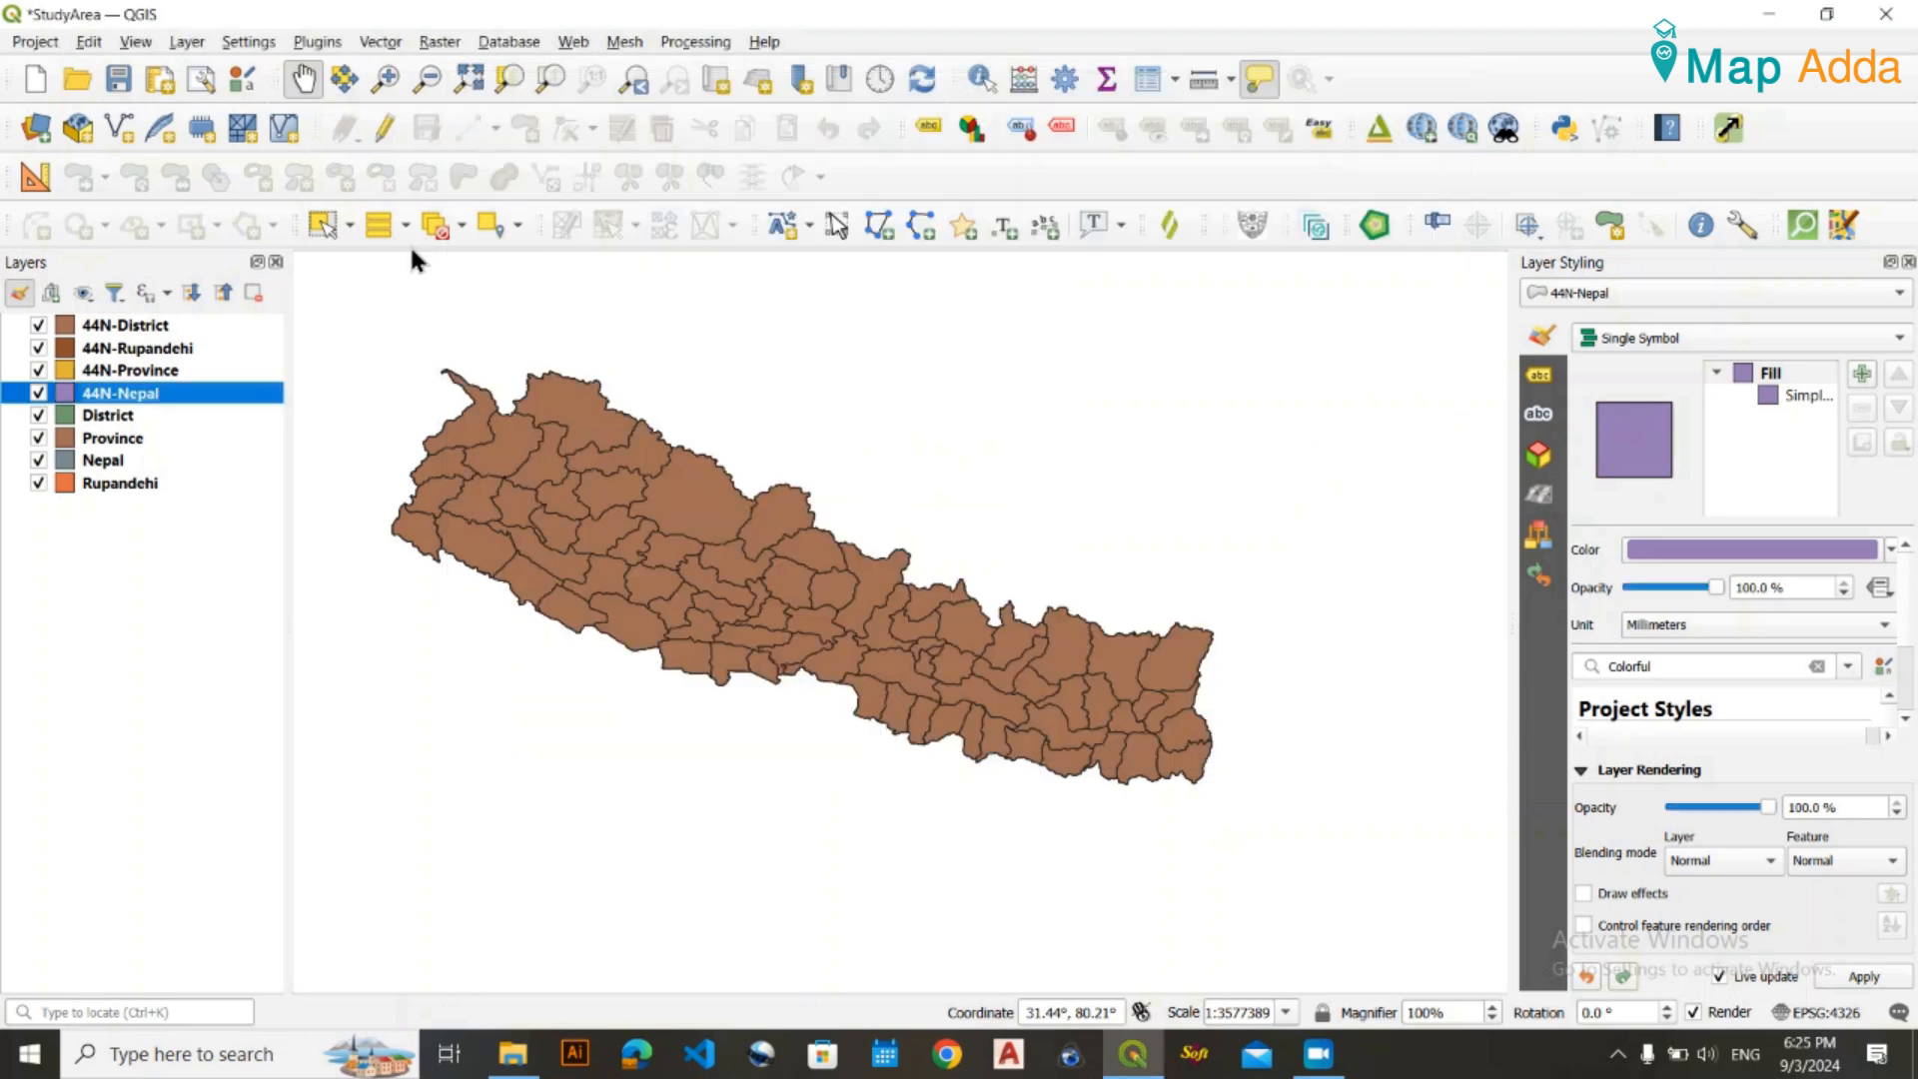
# Check the coordinate reference system in the layer properties of 44N-District and 44N-Rupandehi, closing each dialog.
pyautogui.click(165, 329)
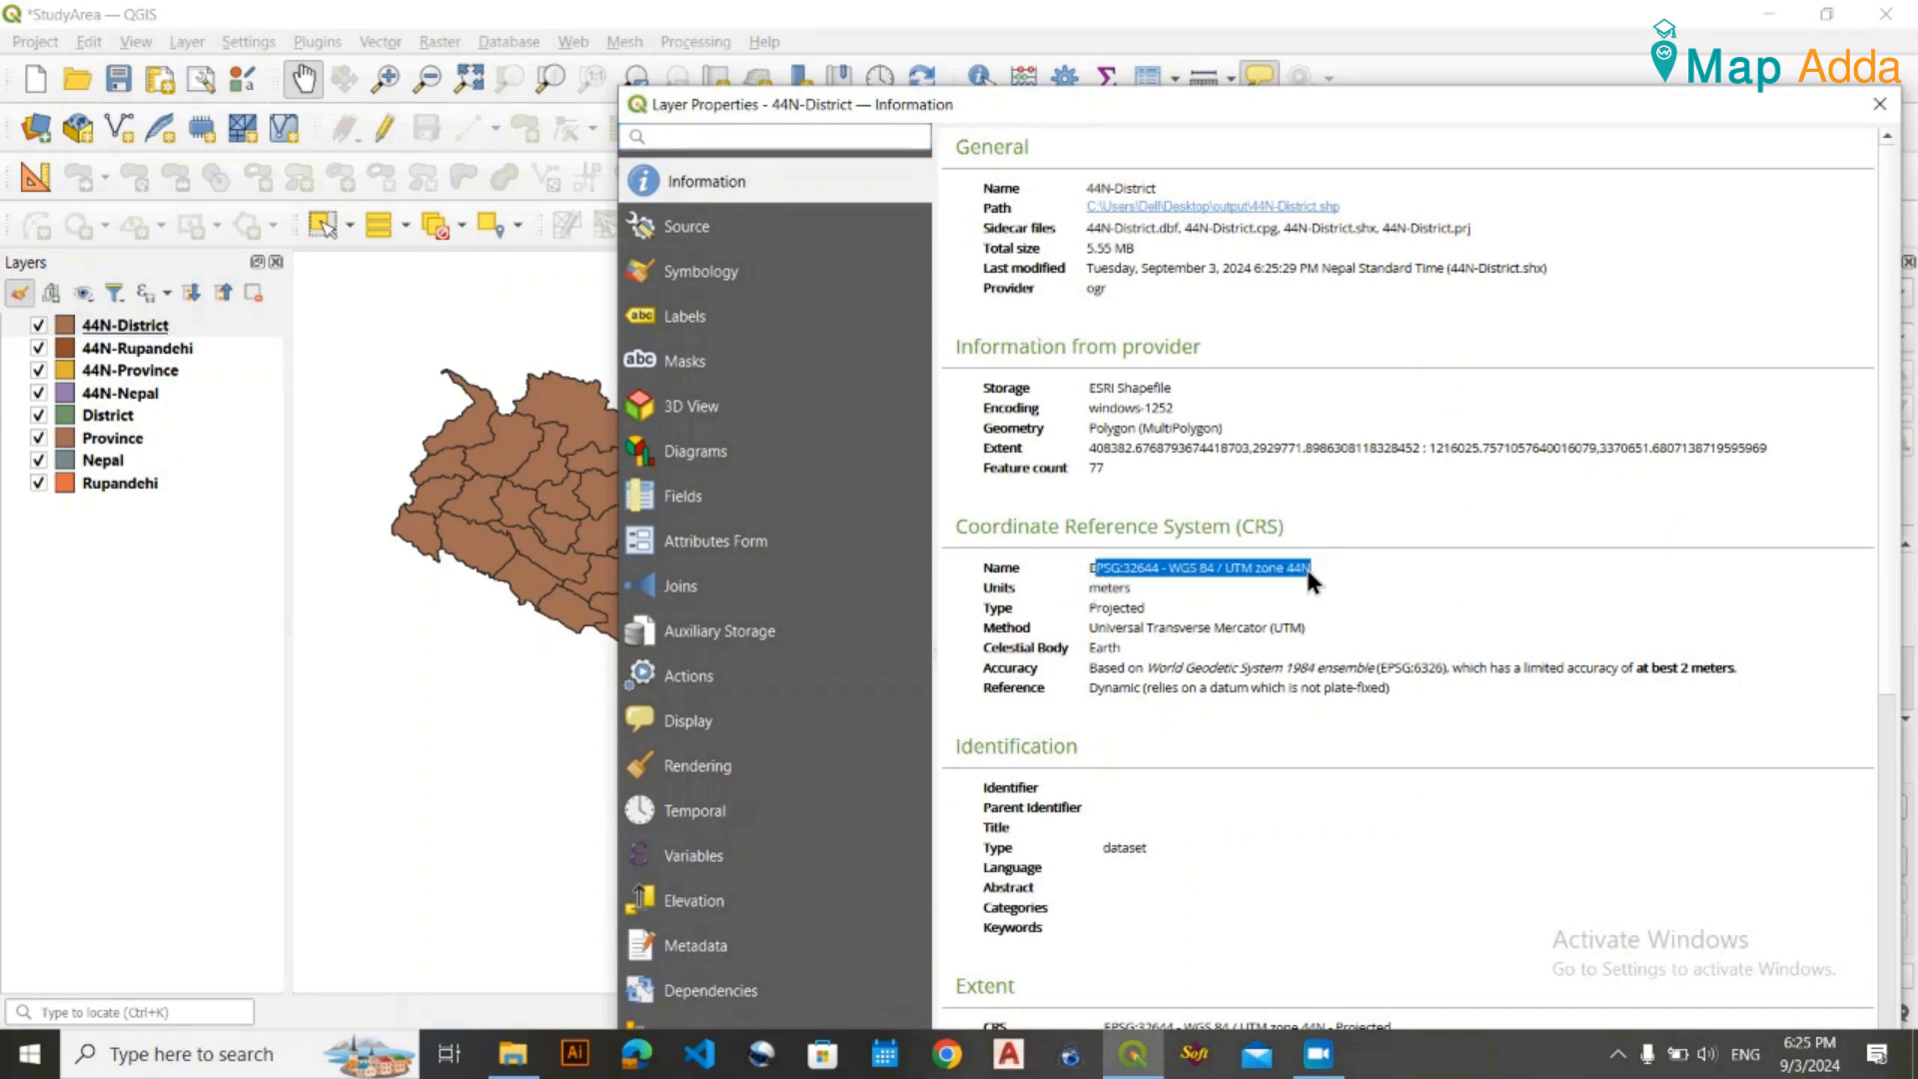
pyautogui.click(1275, 582)
pyautogui.click(1879, 104)
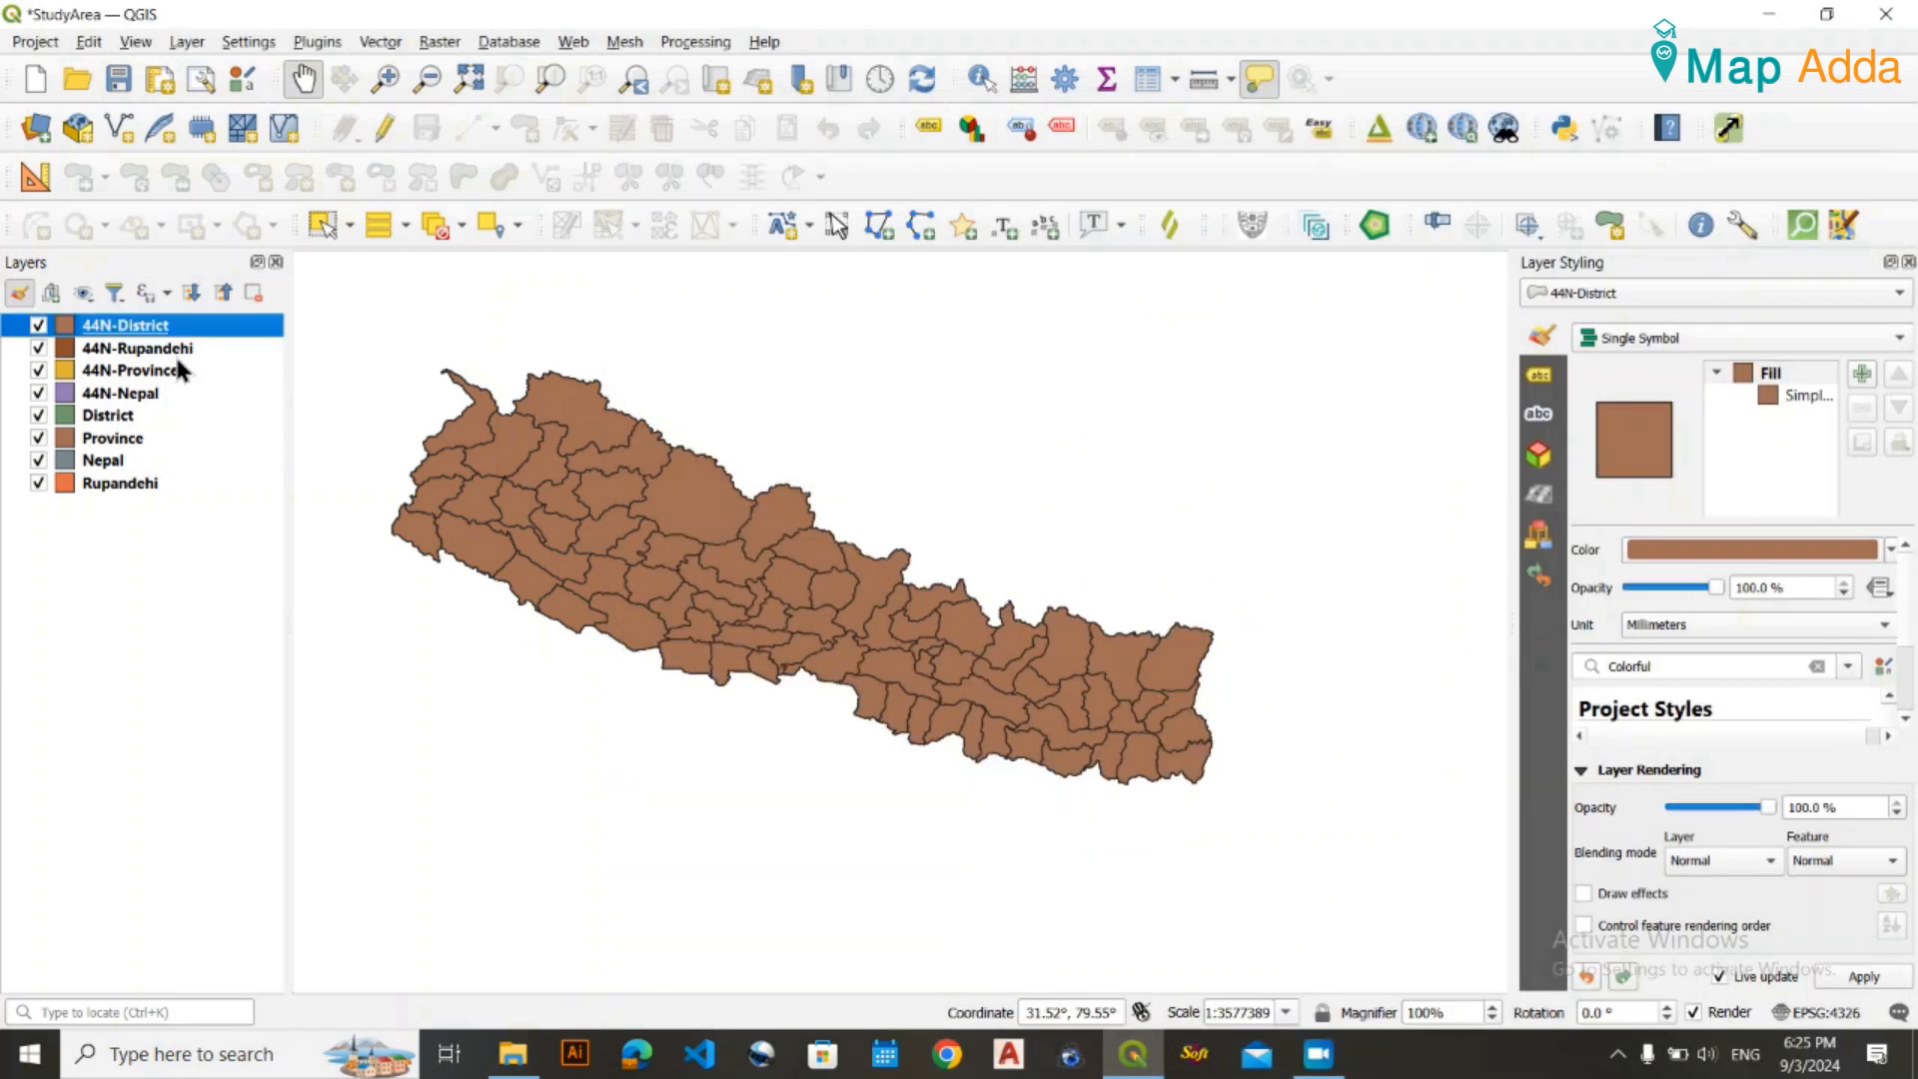
pyautogui.doubleClick(137, 348)
pyautogui.click(1878, 104)
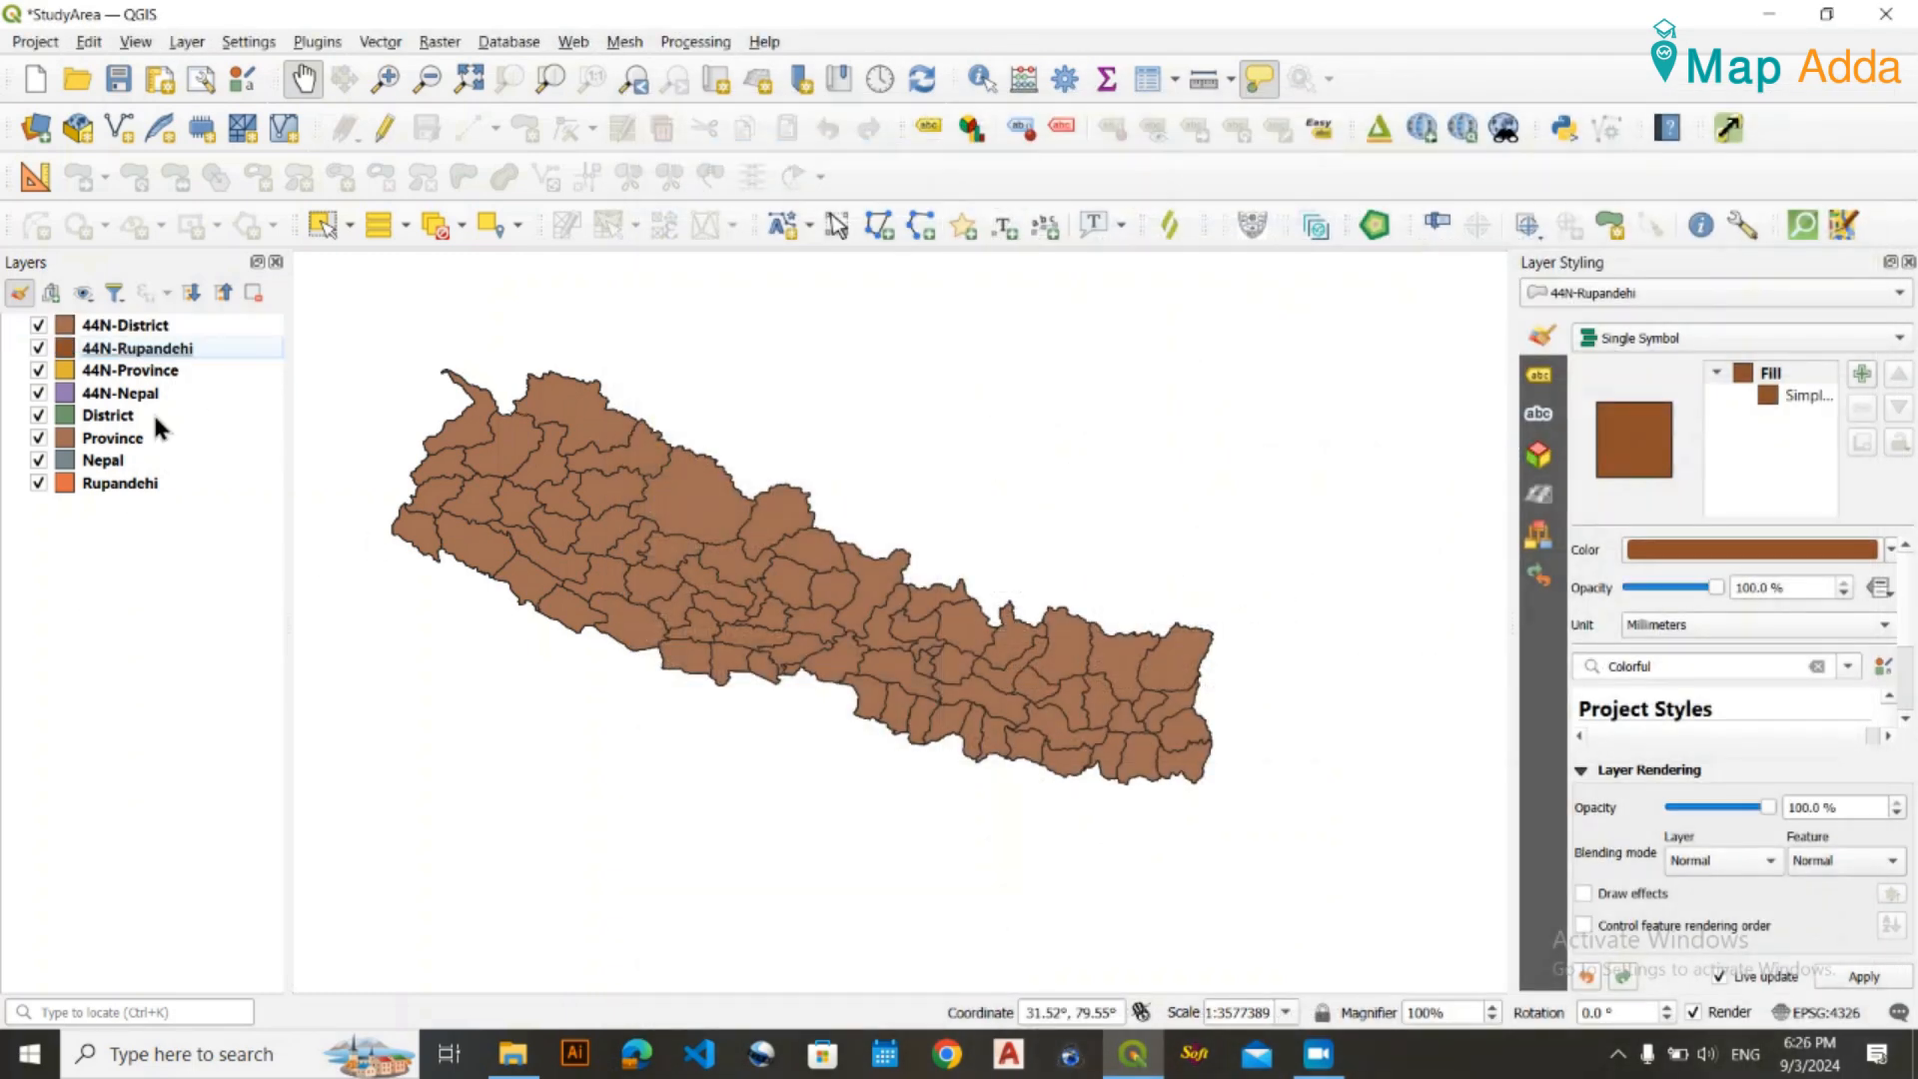
# Save the StudyArea project with the reprojected layers included.
pyautogui.click(118, 78)
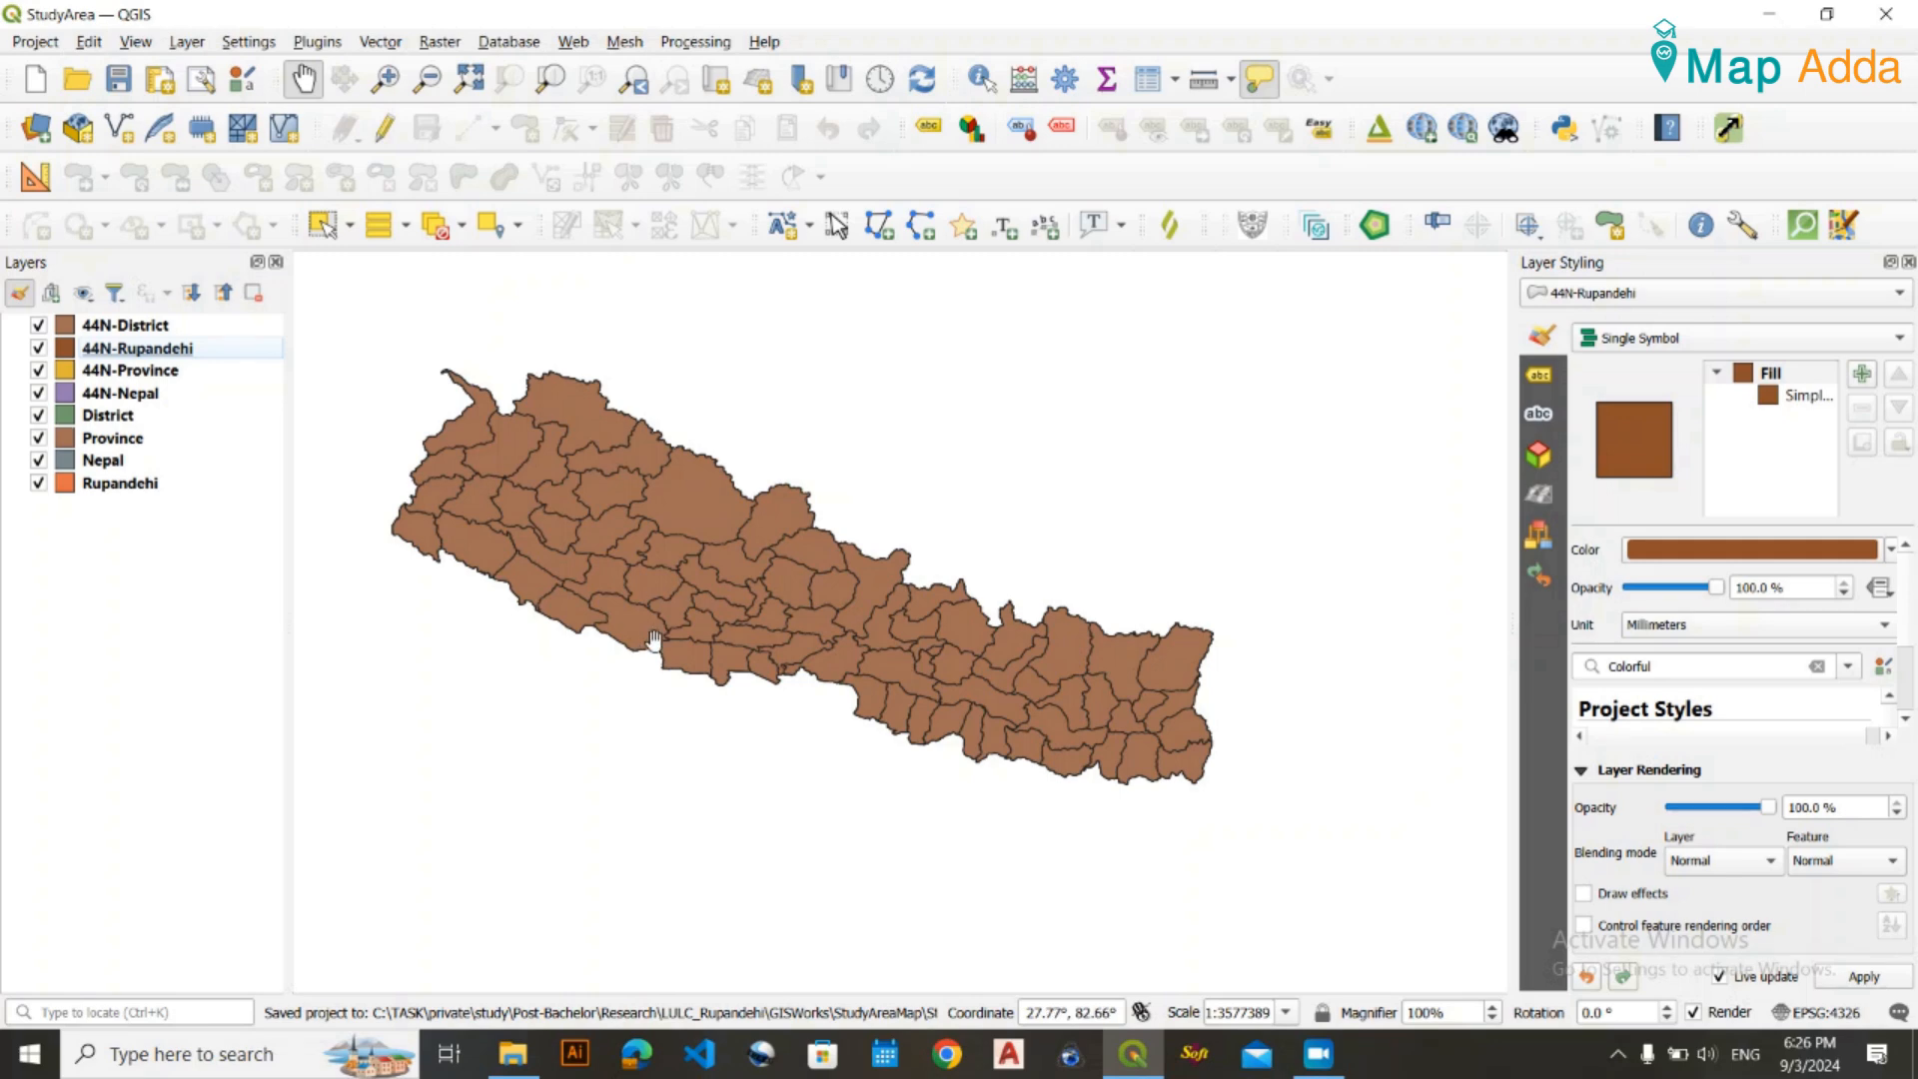
pyautogui.moveTo(654, 639); pyautogui.dragTo(673, 605)
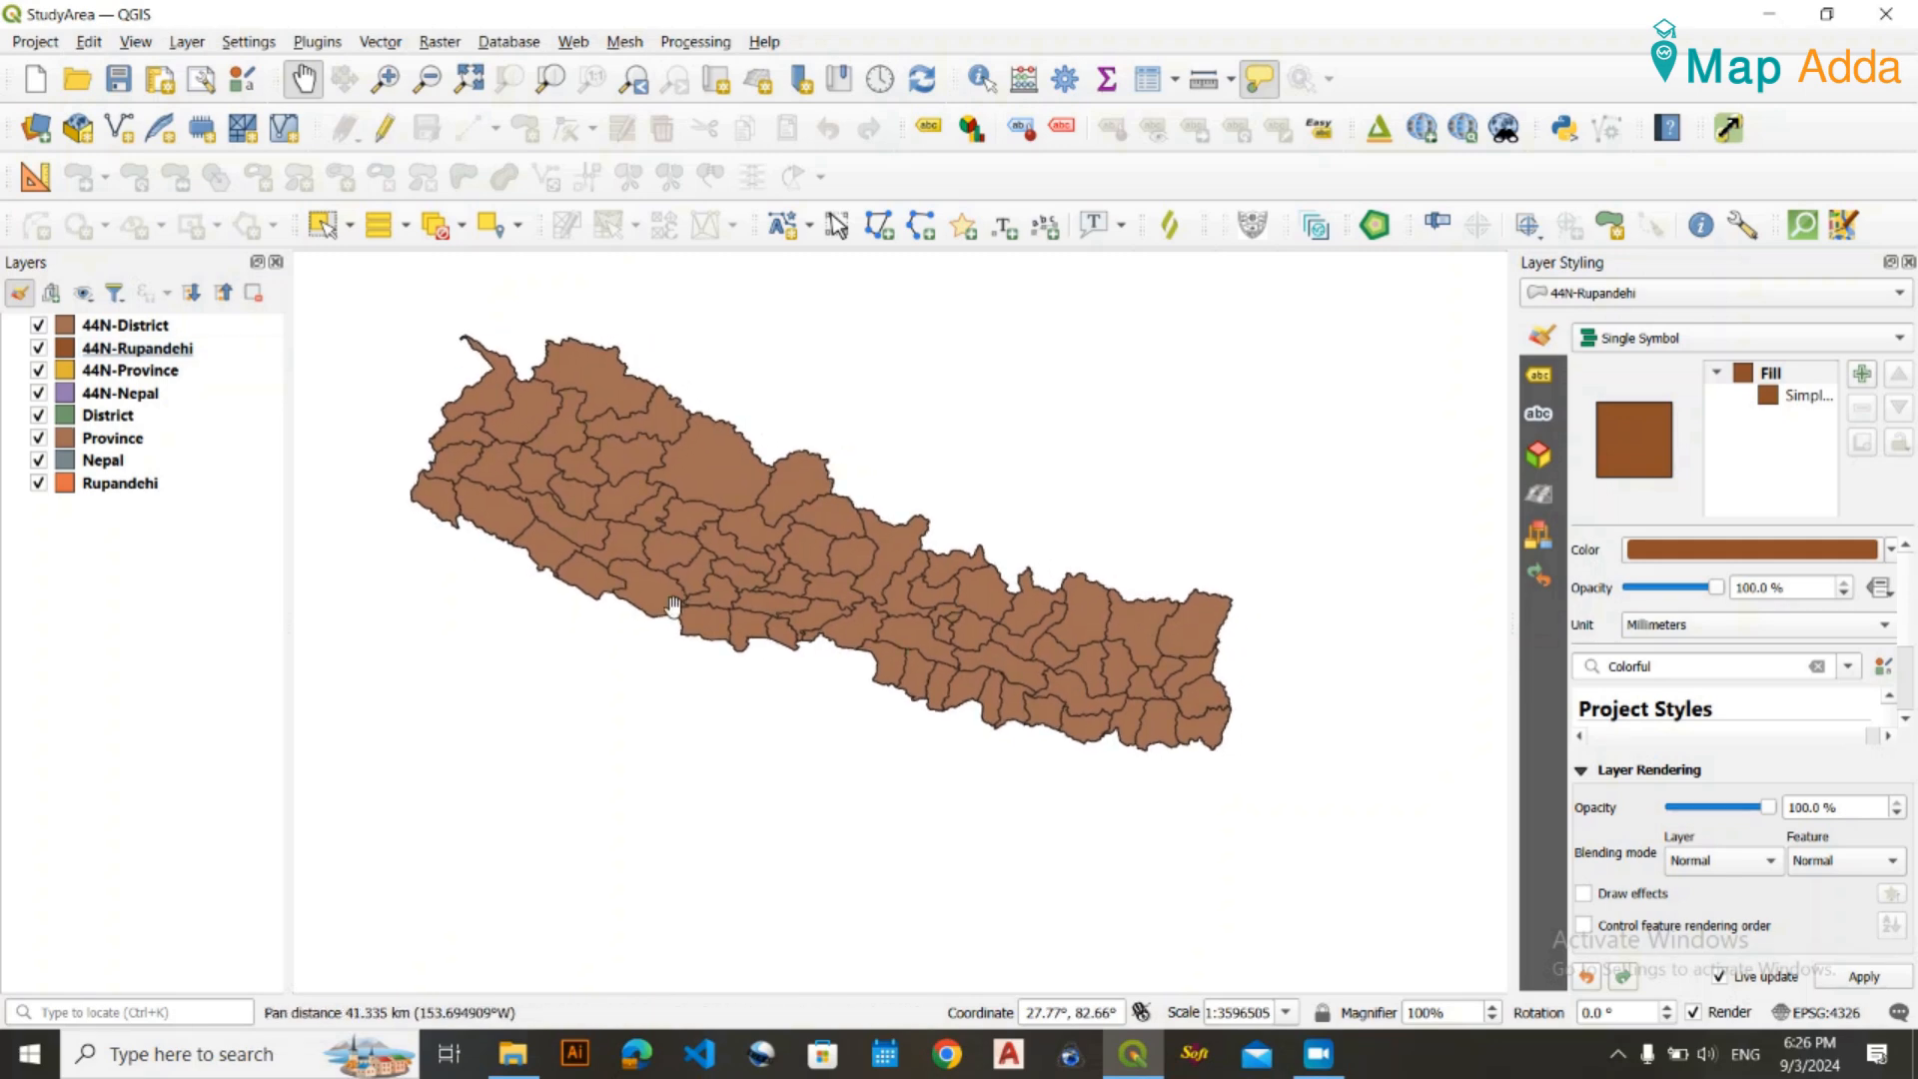